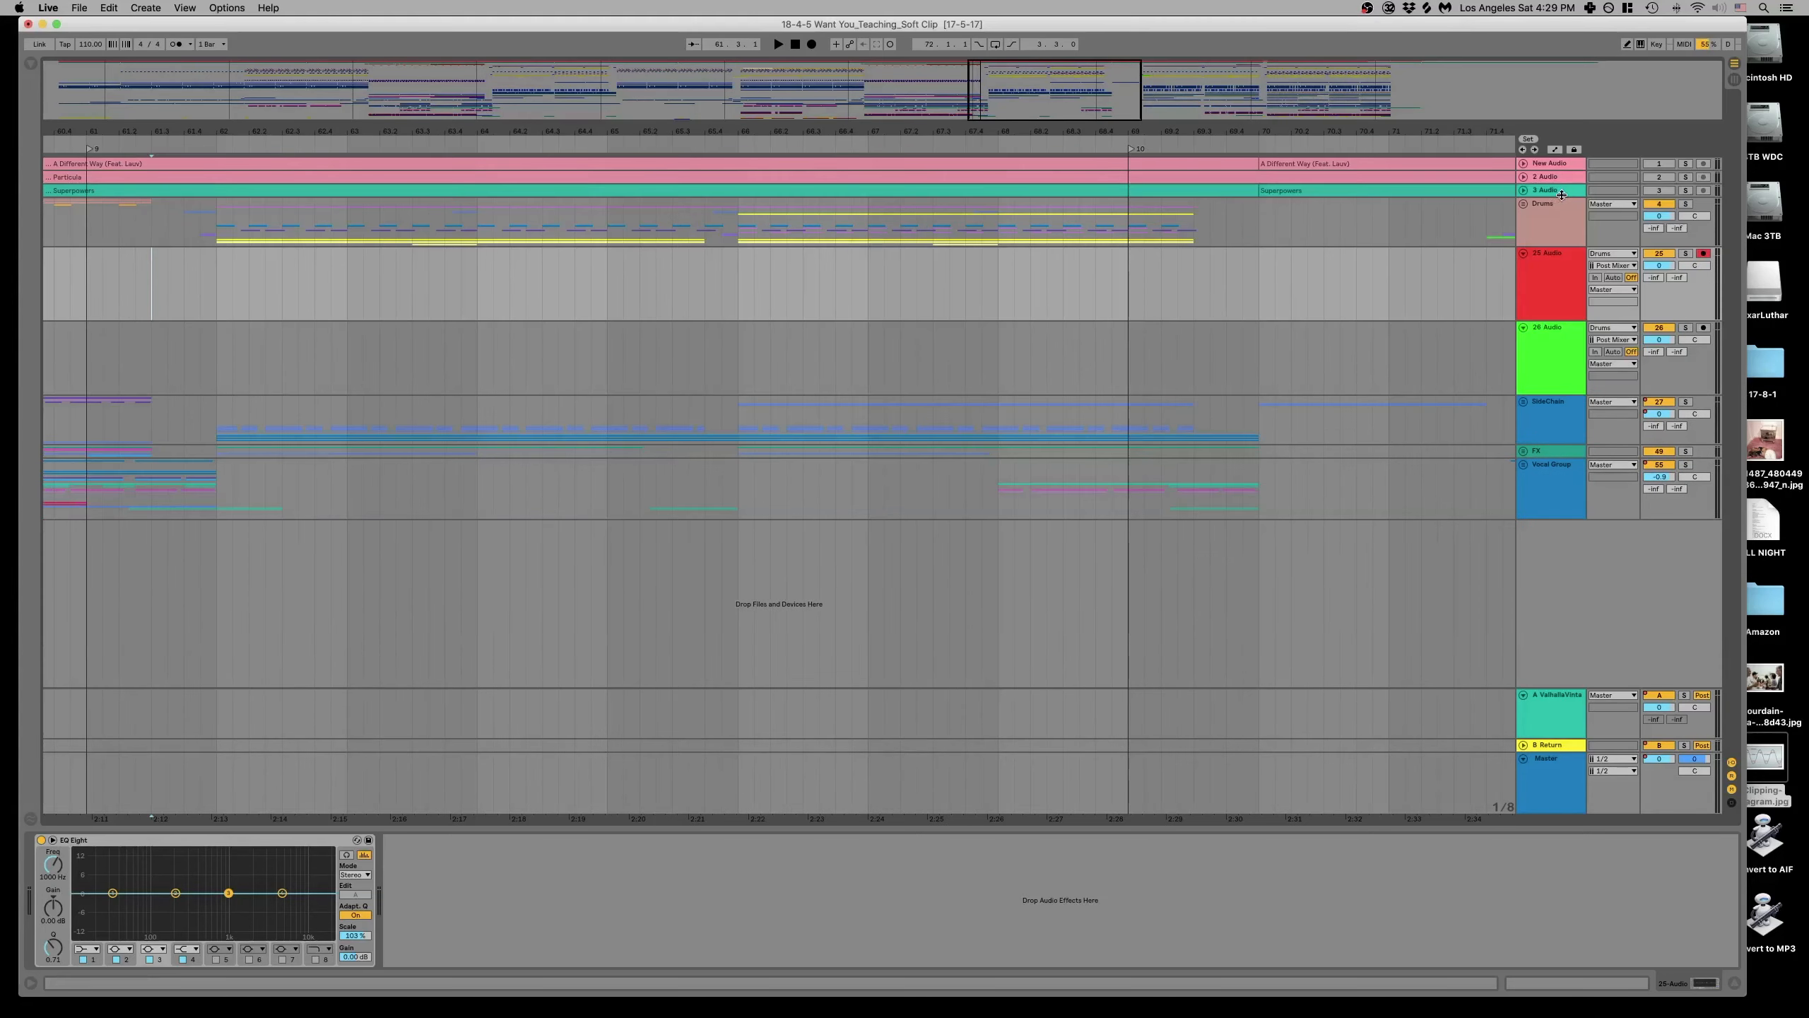
Place the playback start at 61.3.1 on the red audio track and play the arrangement.
left_click(1550, 219)
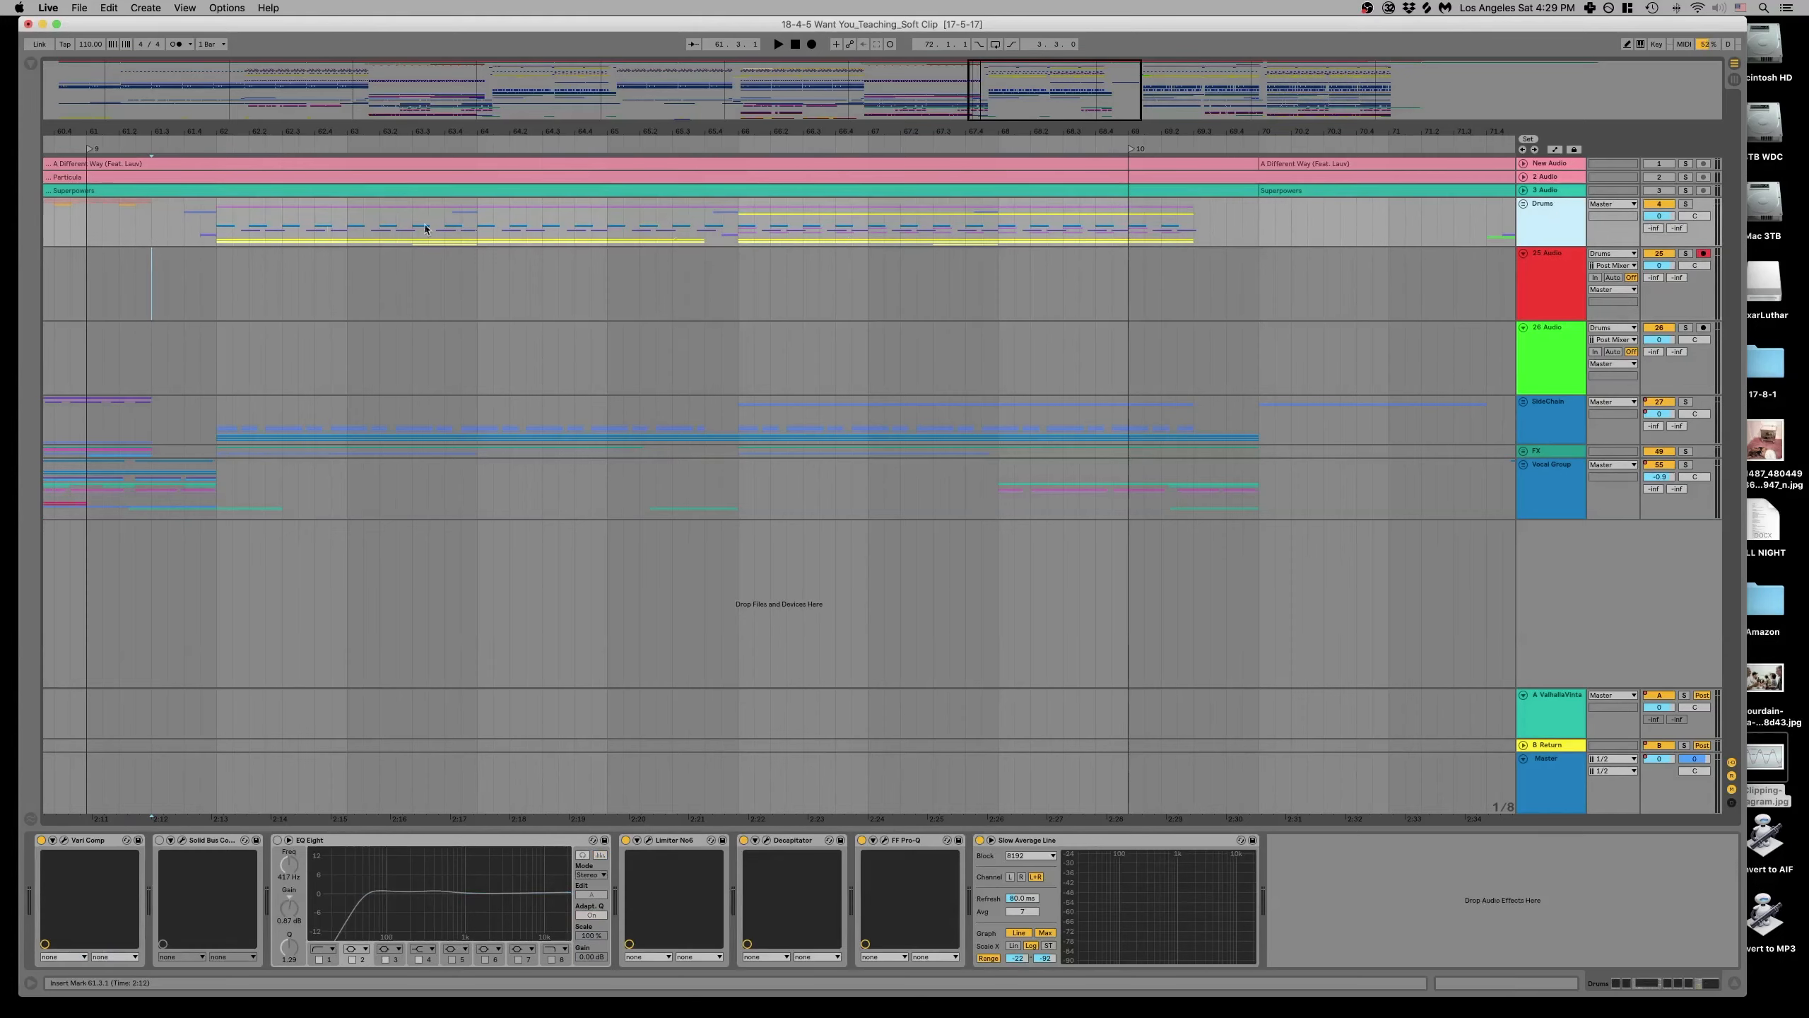
left_click(135, 275)
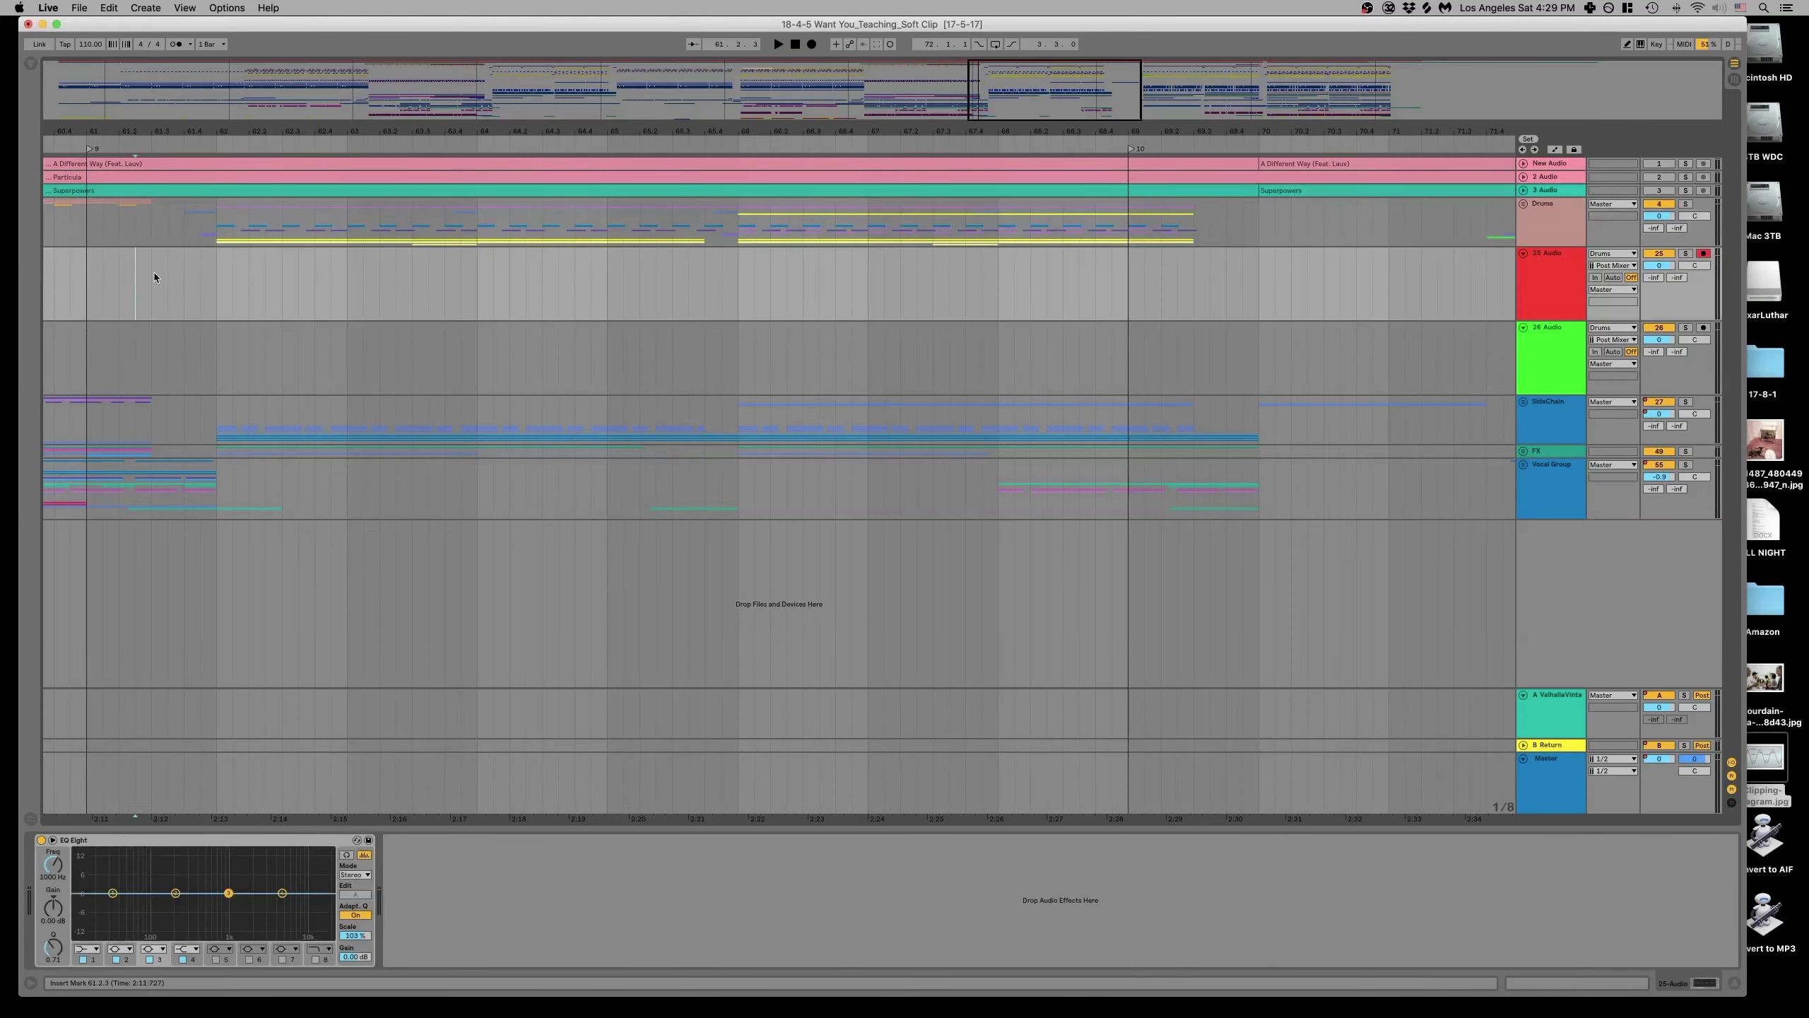
left_click(153, 276)
key("space")
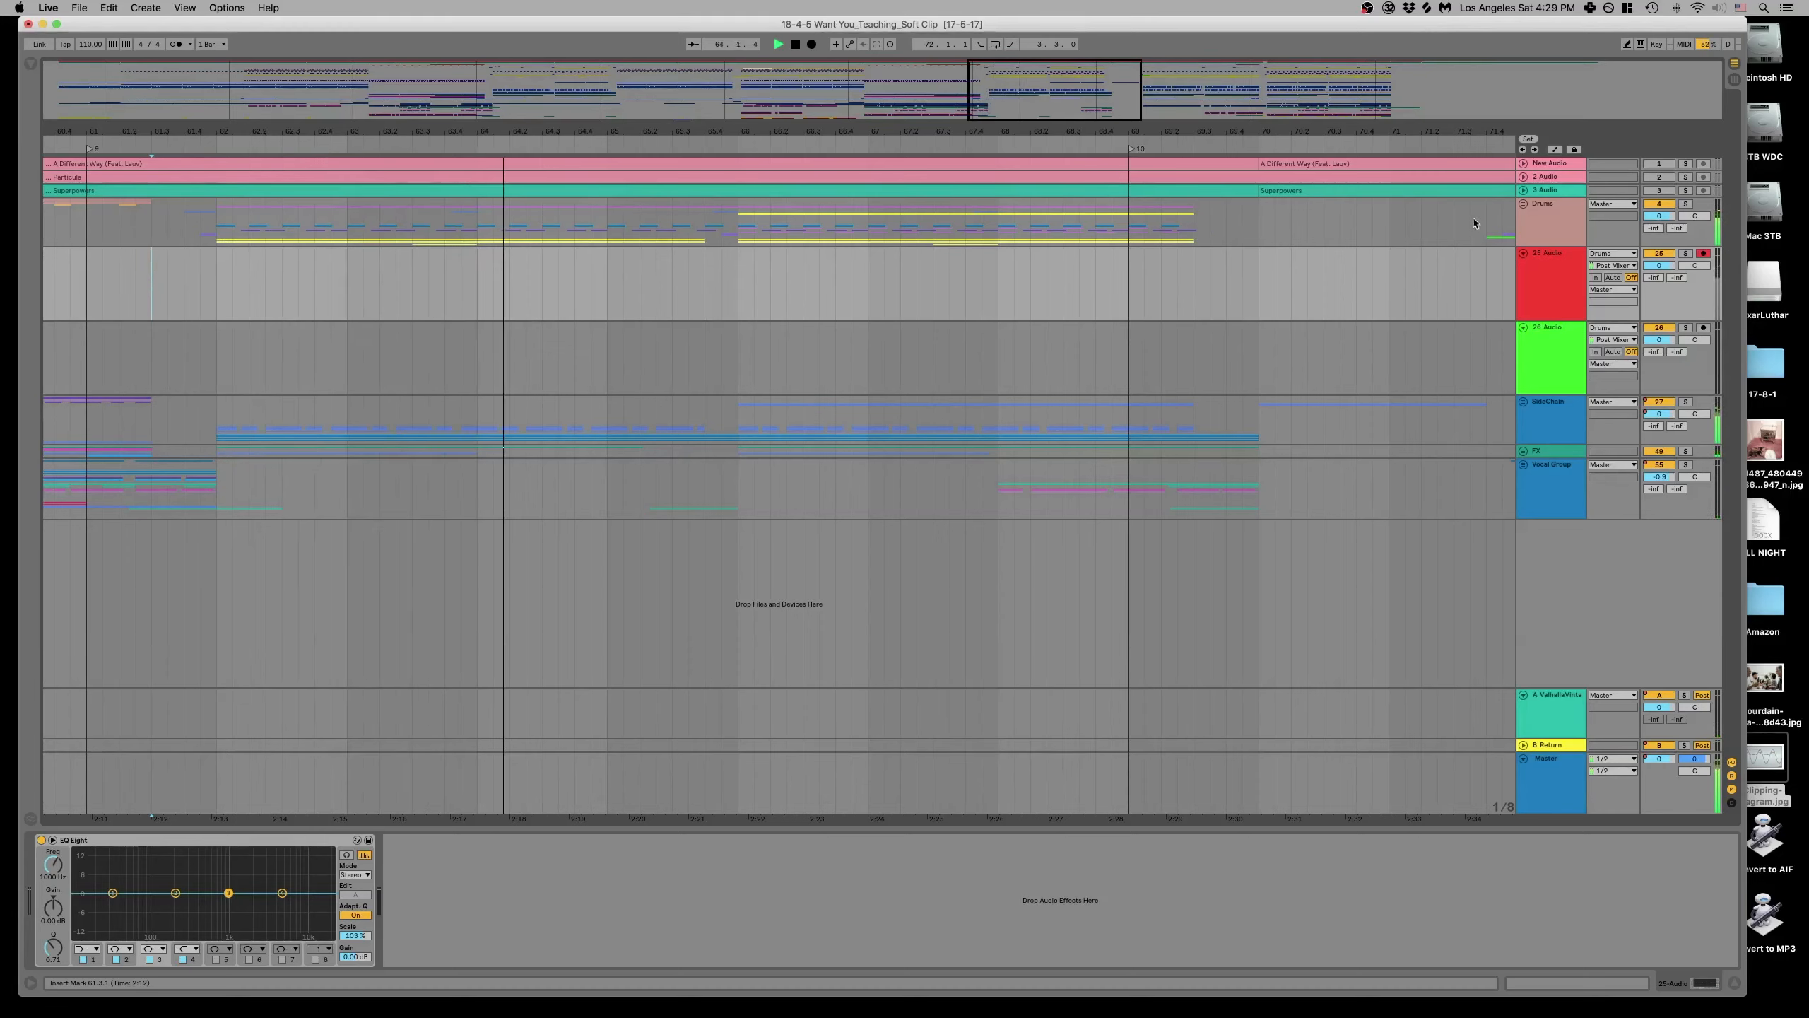
Unfold the Drums group and look through its individual tracks while the song plays.
left_click(1525, 205)
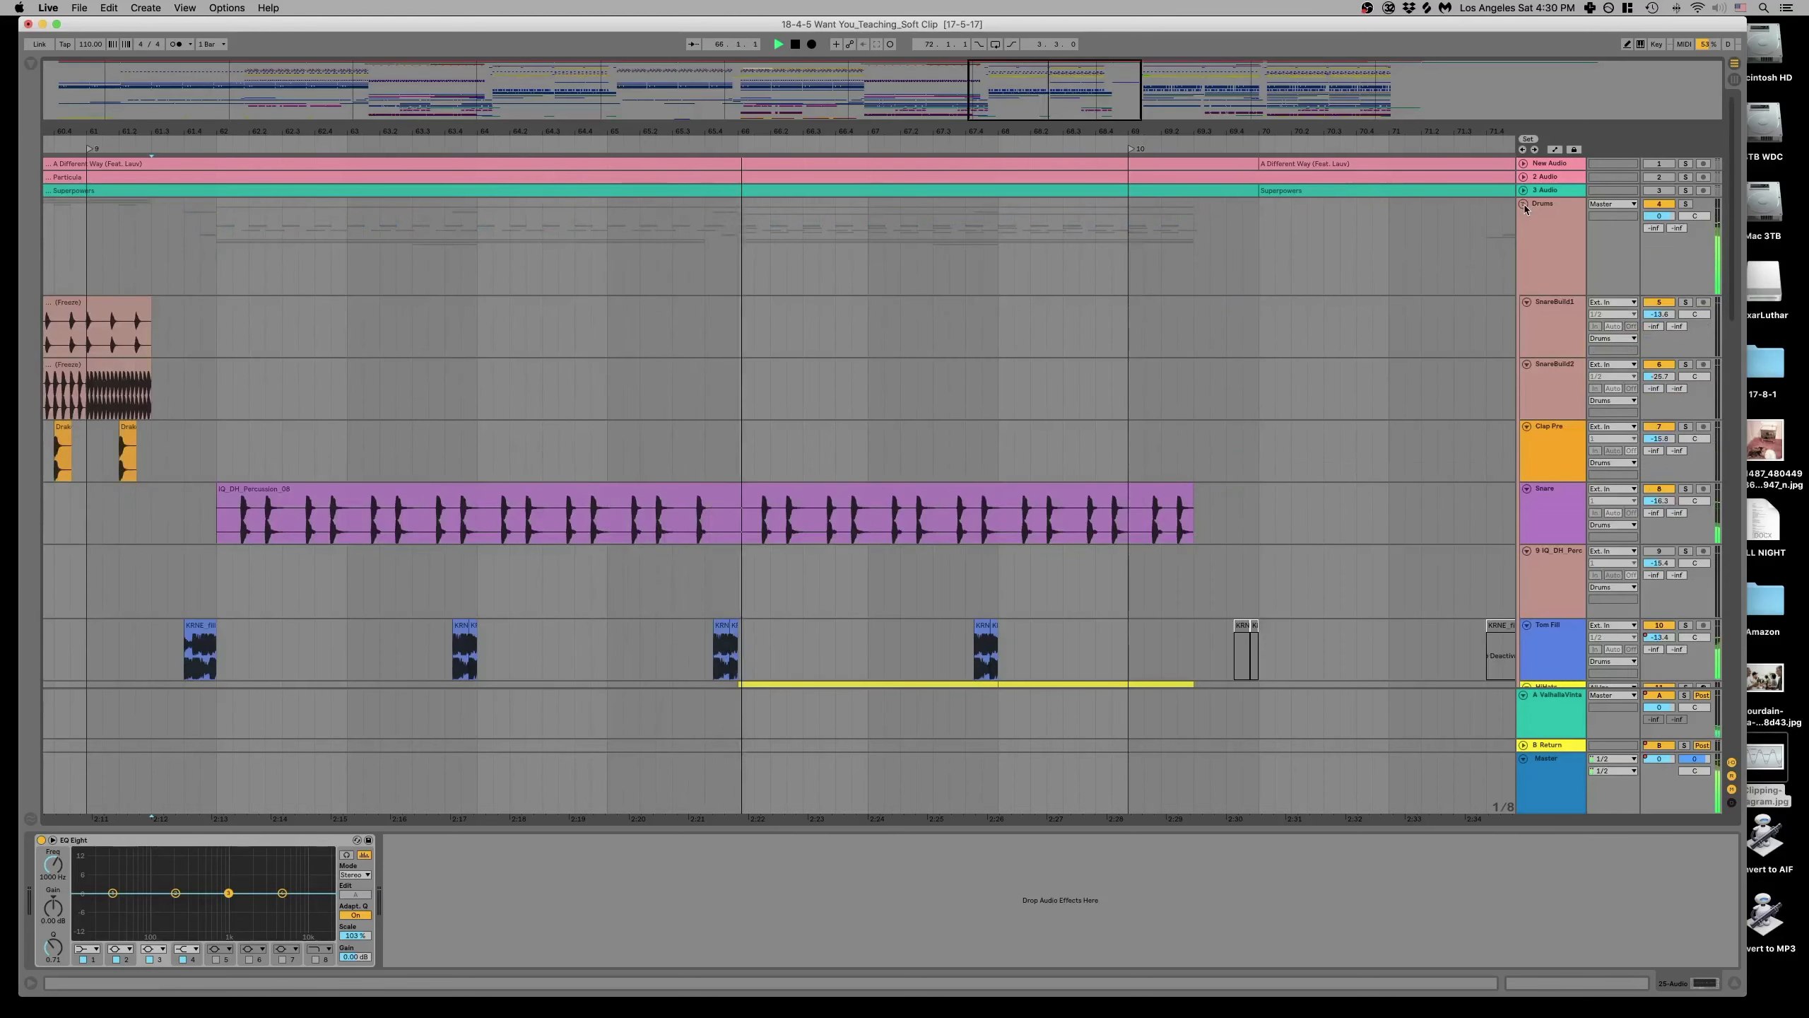
scroll(1145, 324, "down", 5)
scroll(1145, 325, "down", 5)
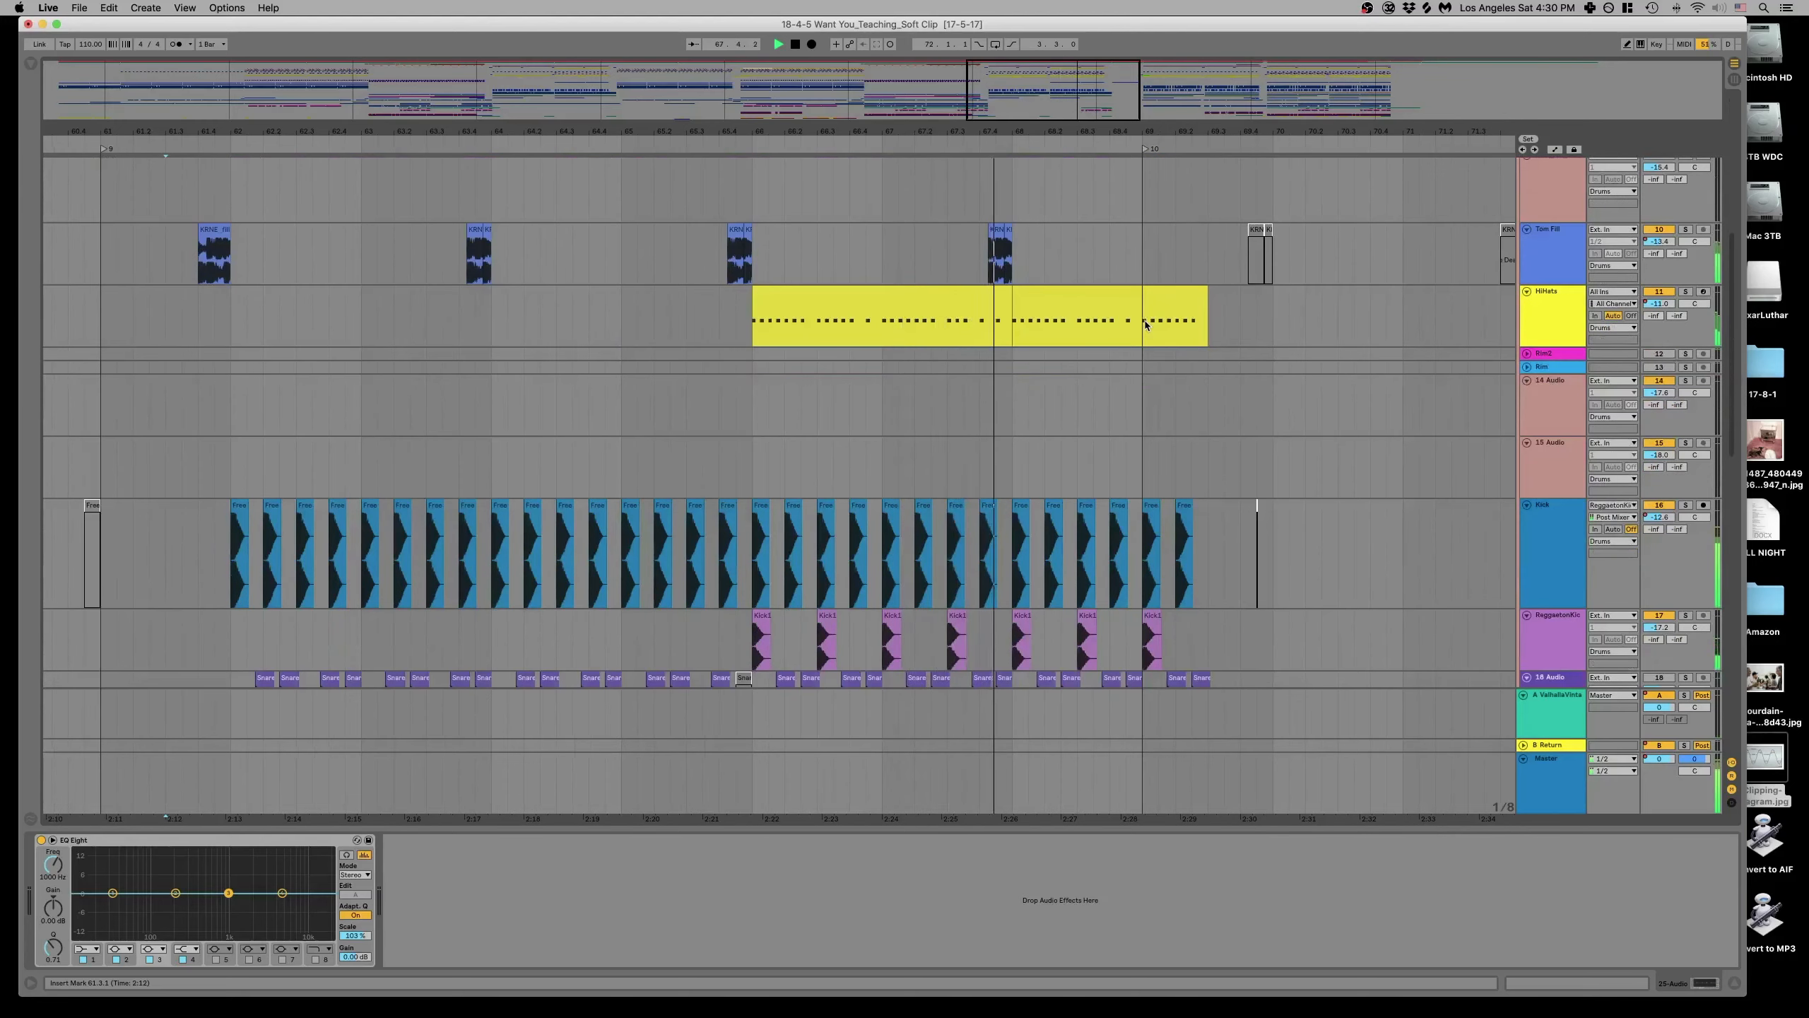
scroll(1145, 324, "down", 2)
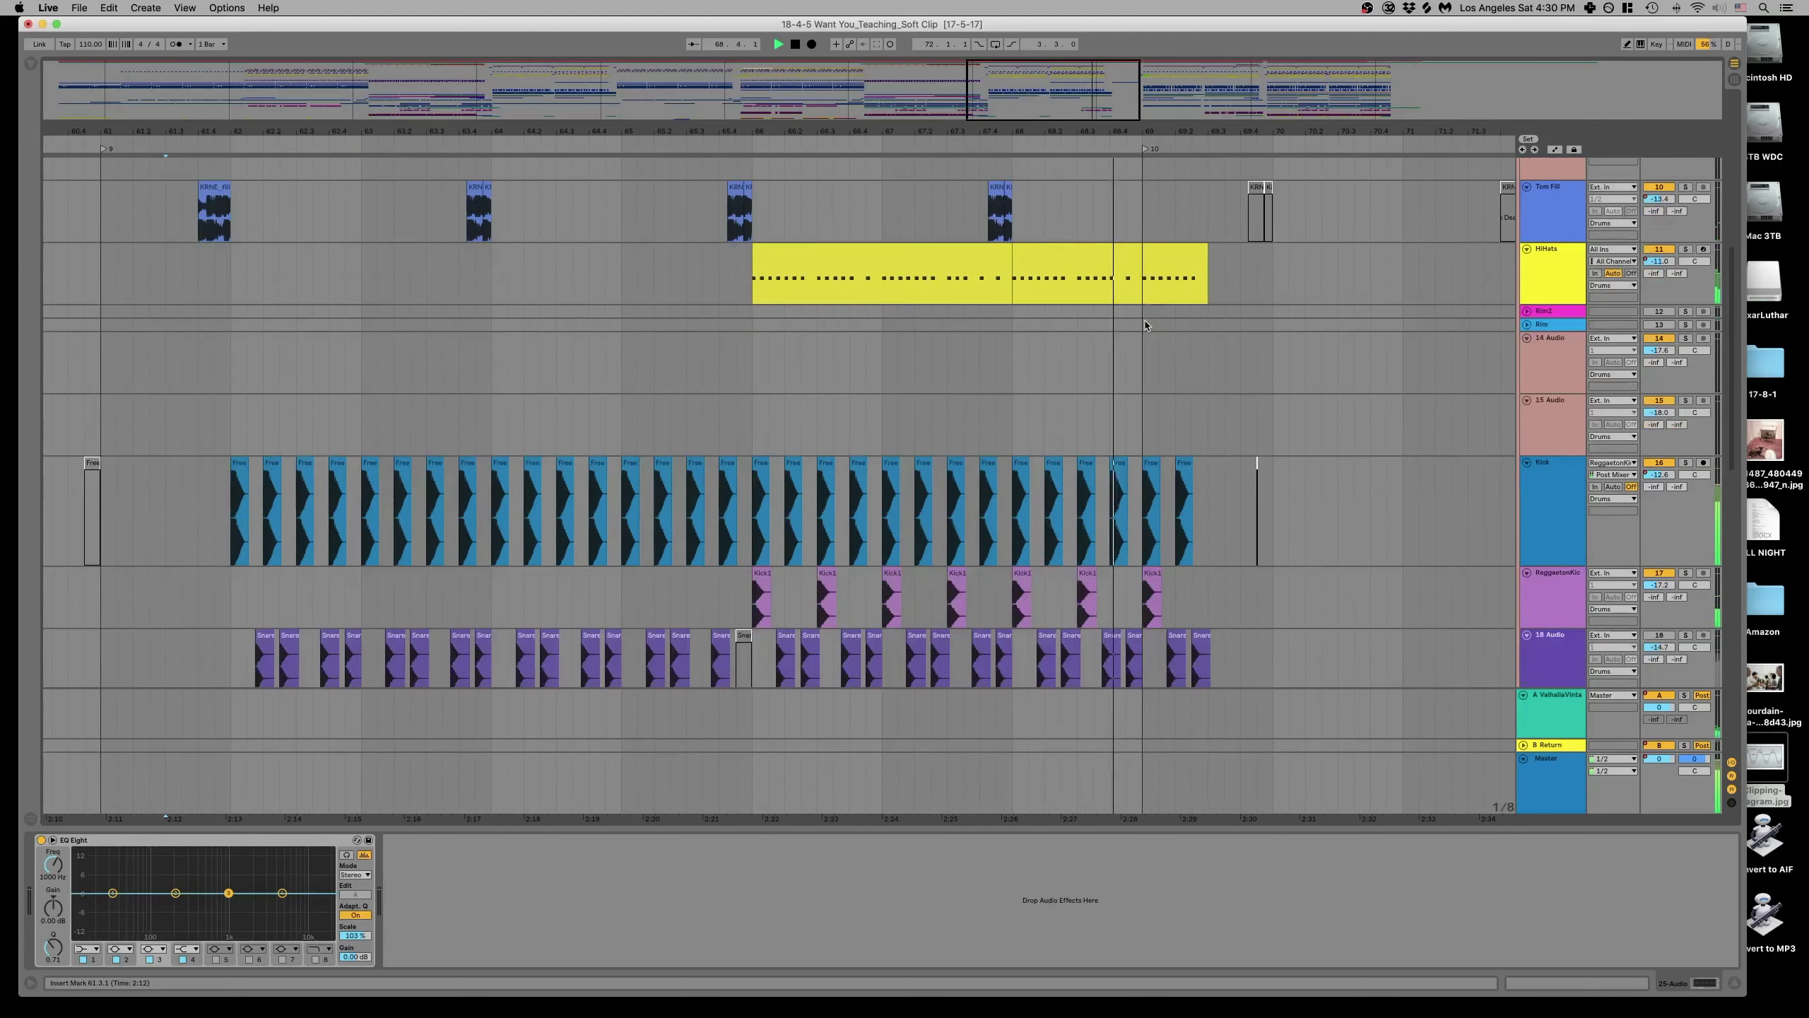
scroll(1525, 238, "up", 6)
scroll(1525, 237, "up", 6)
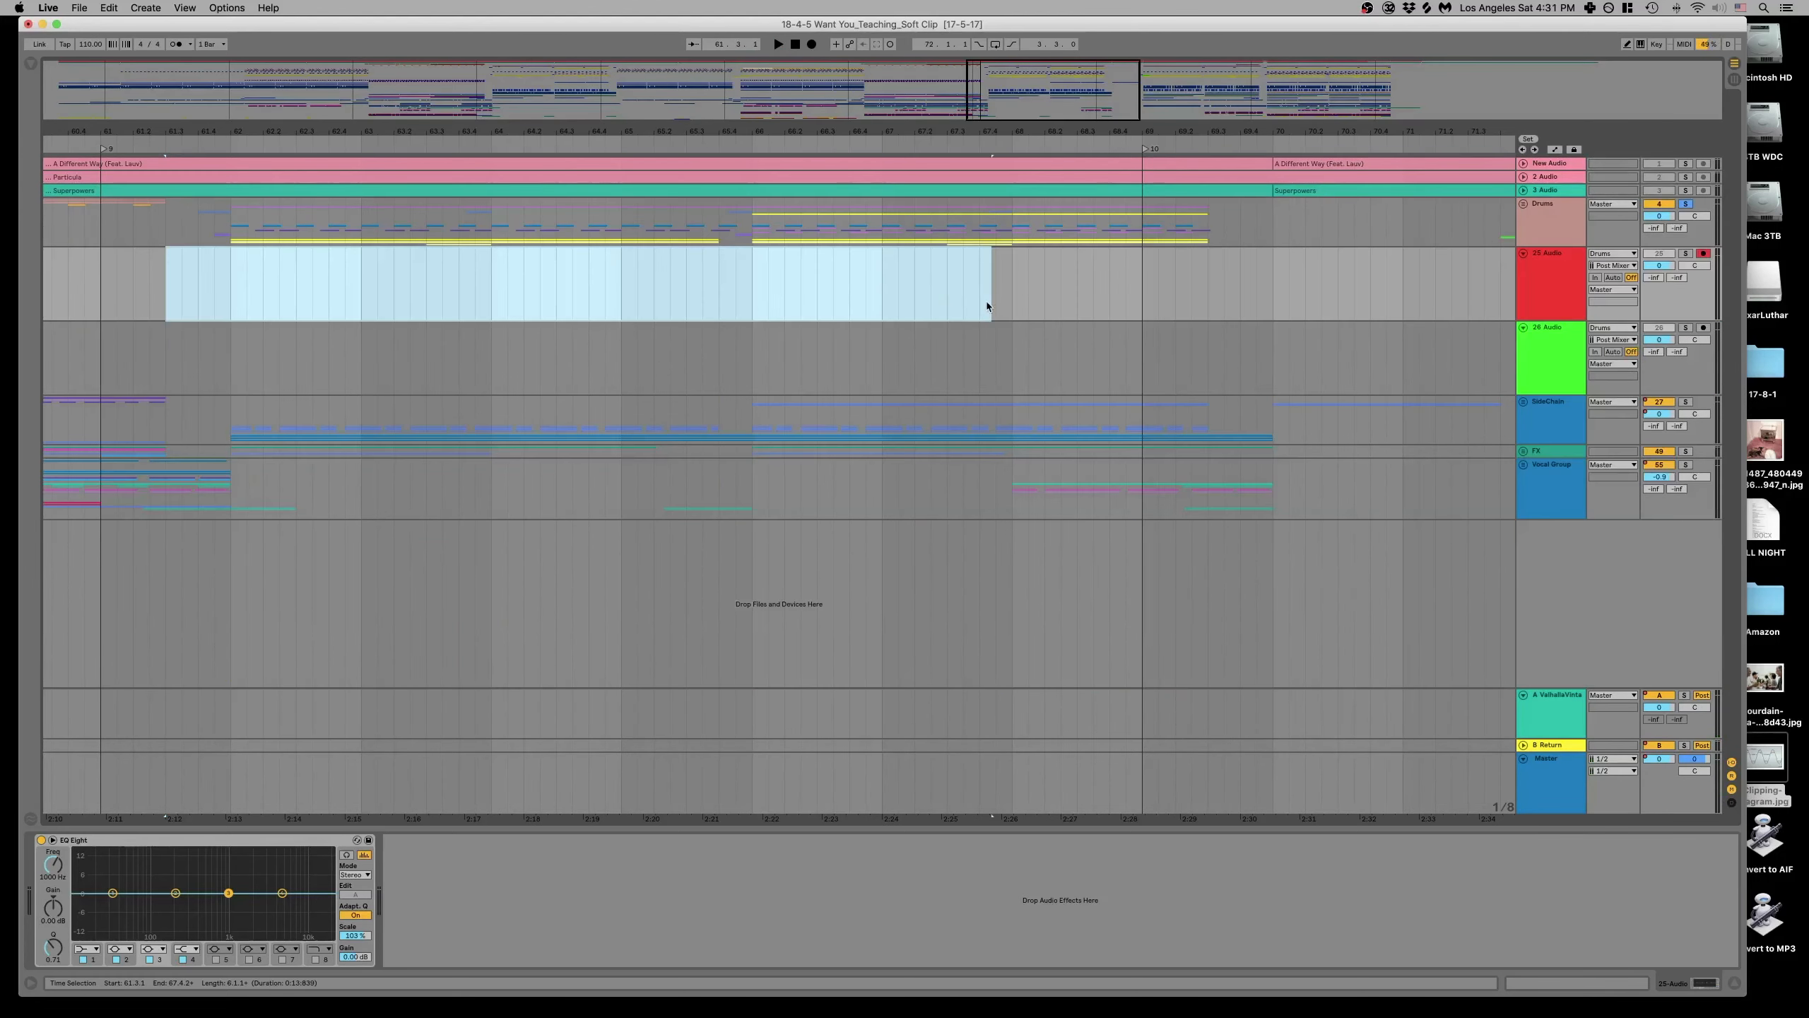
Close the Limiter No6 window and switch off the Limiter No6 and Decapitator devices on the Drums group.
left_click(1547, 214)
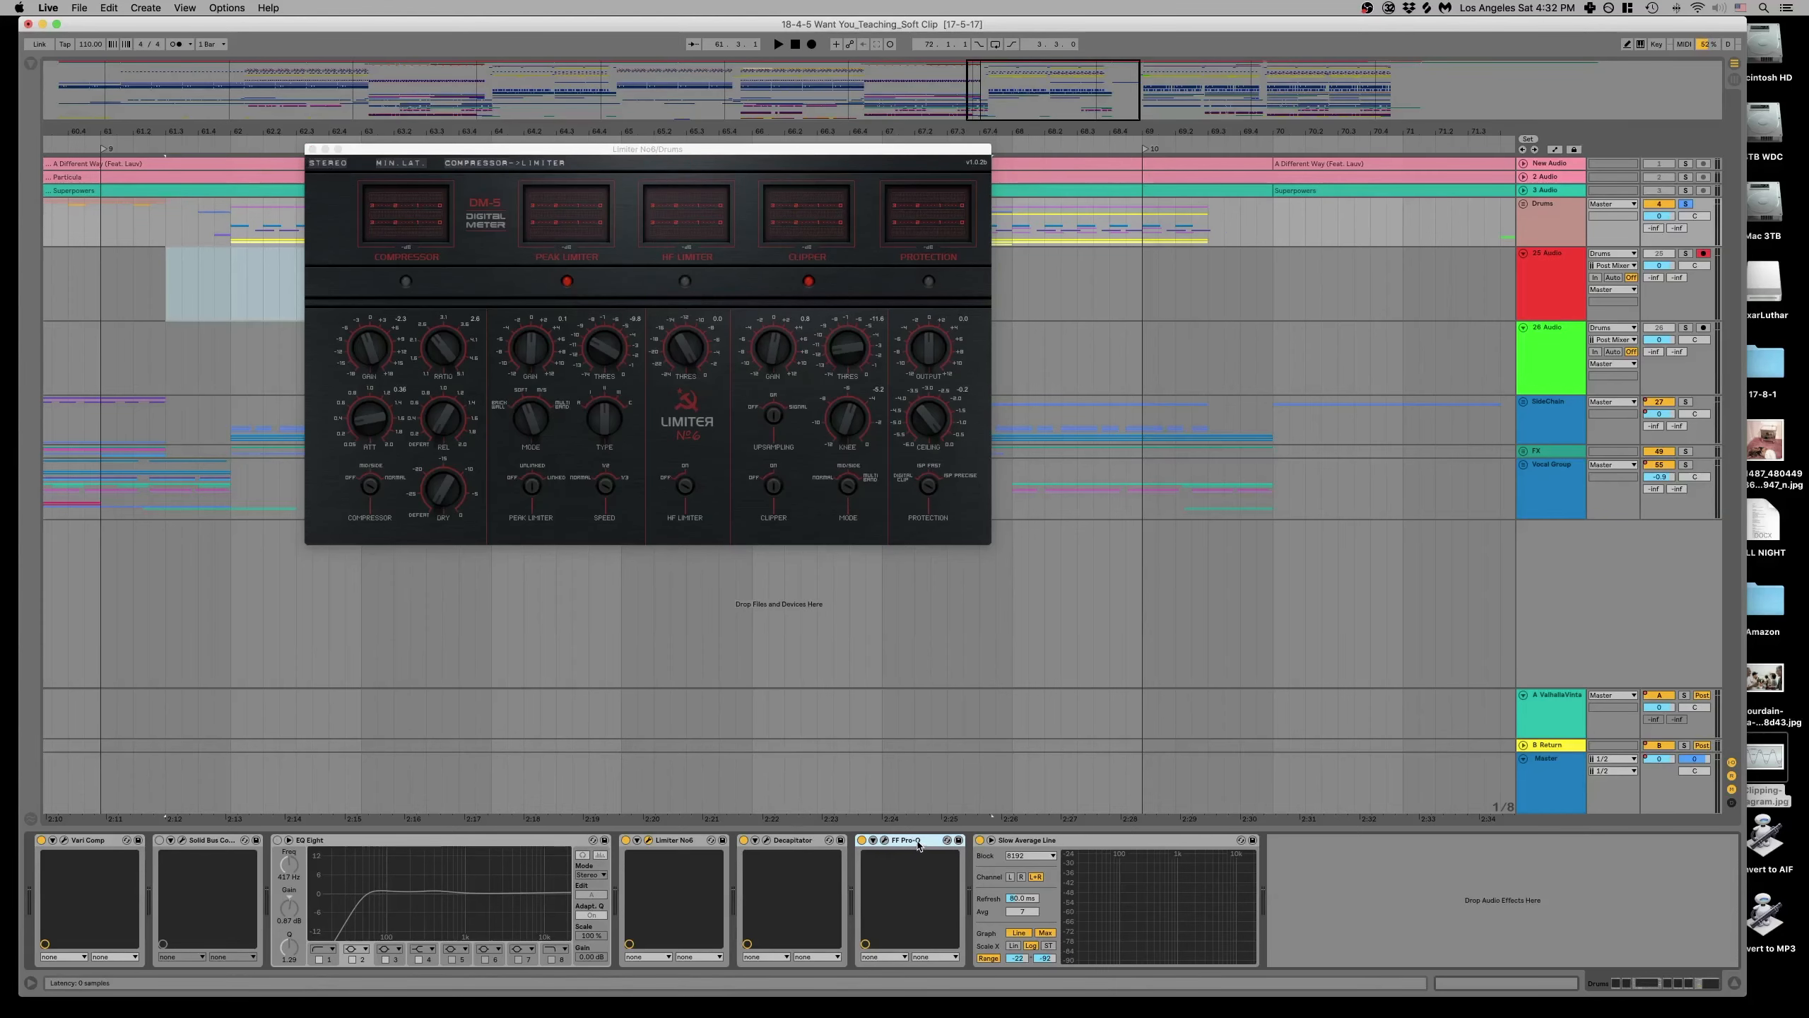
left_click(311, 149)
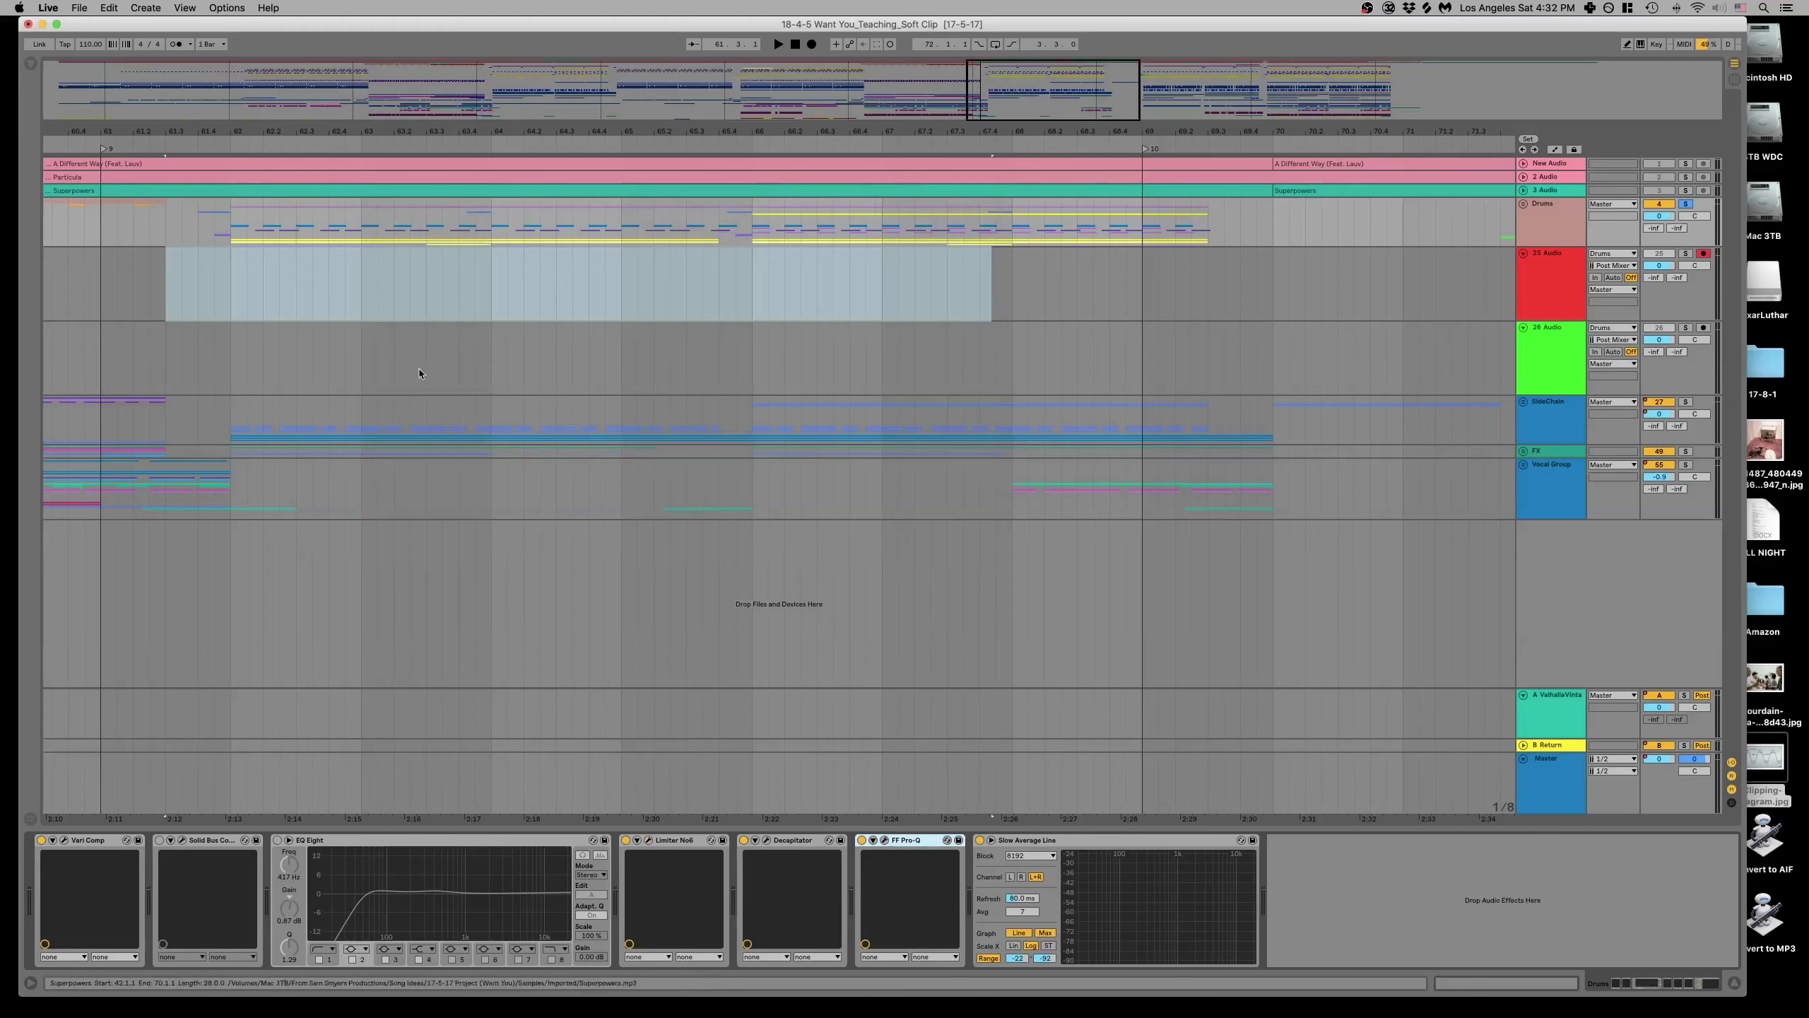
left_click(626, 841)
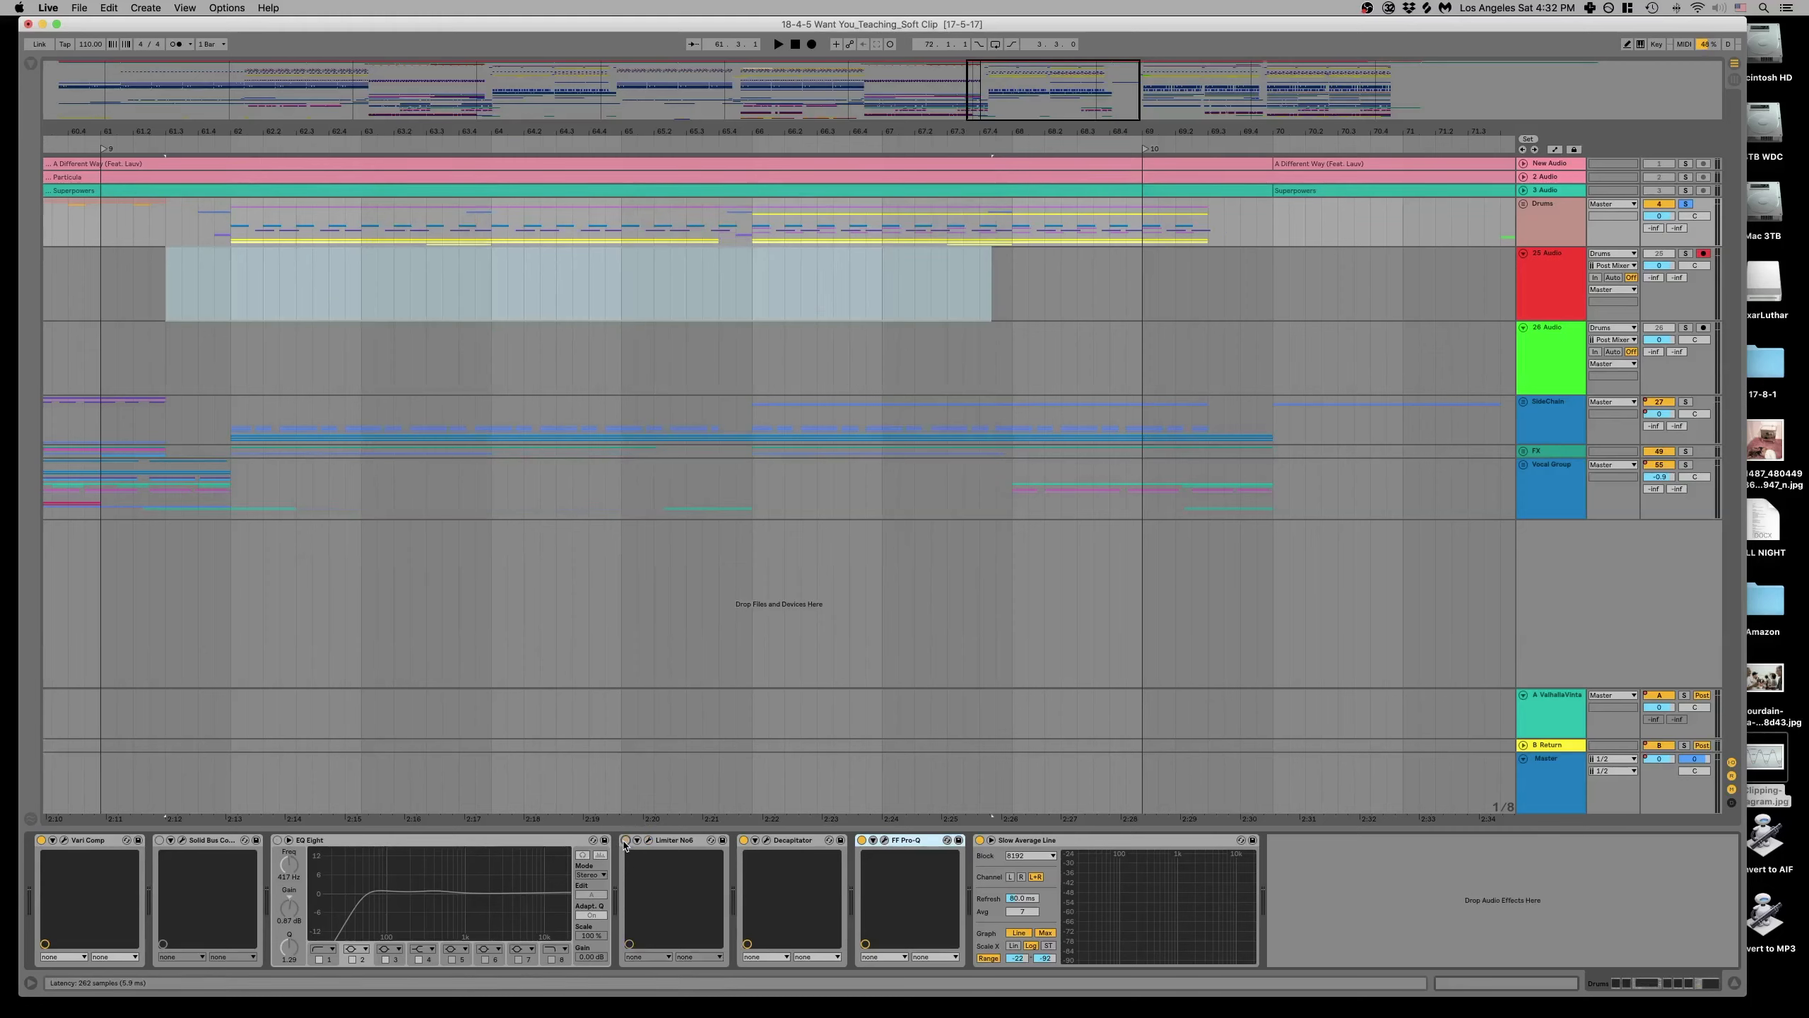
left_click(744, 841)
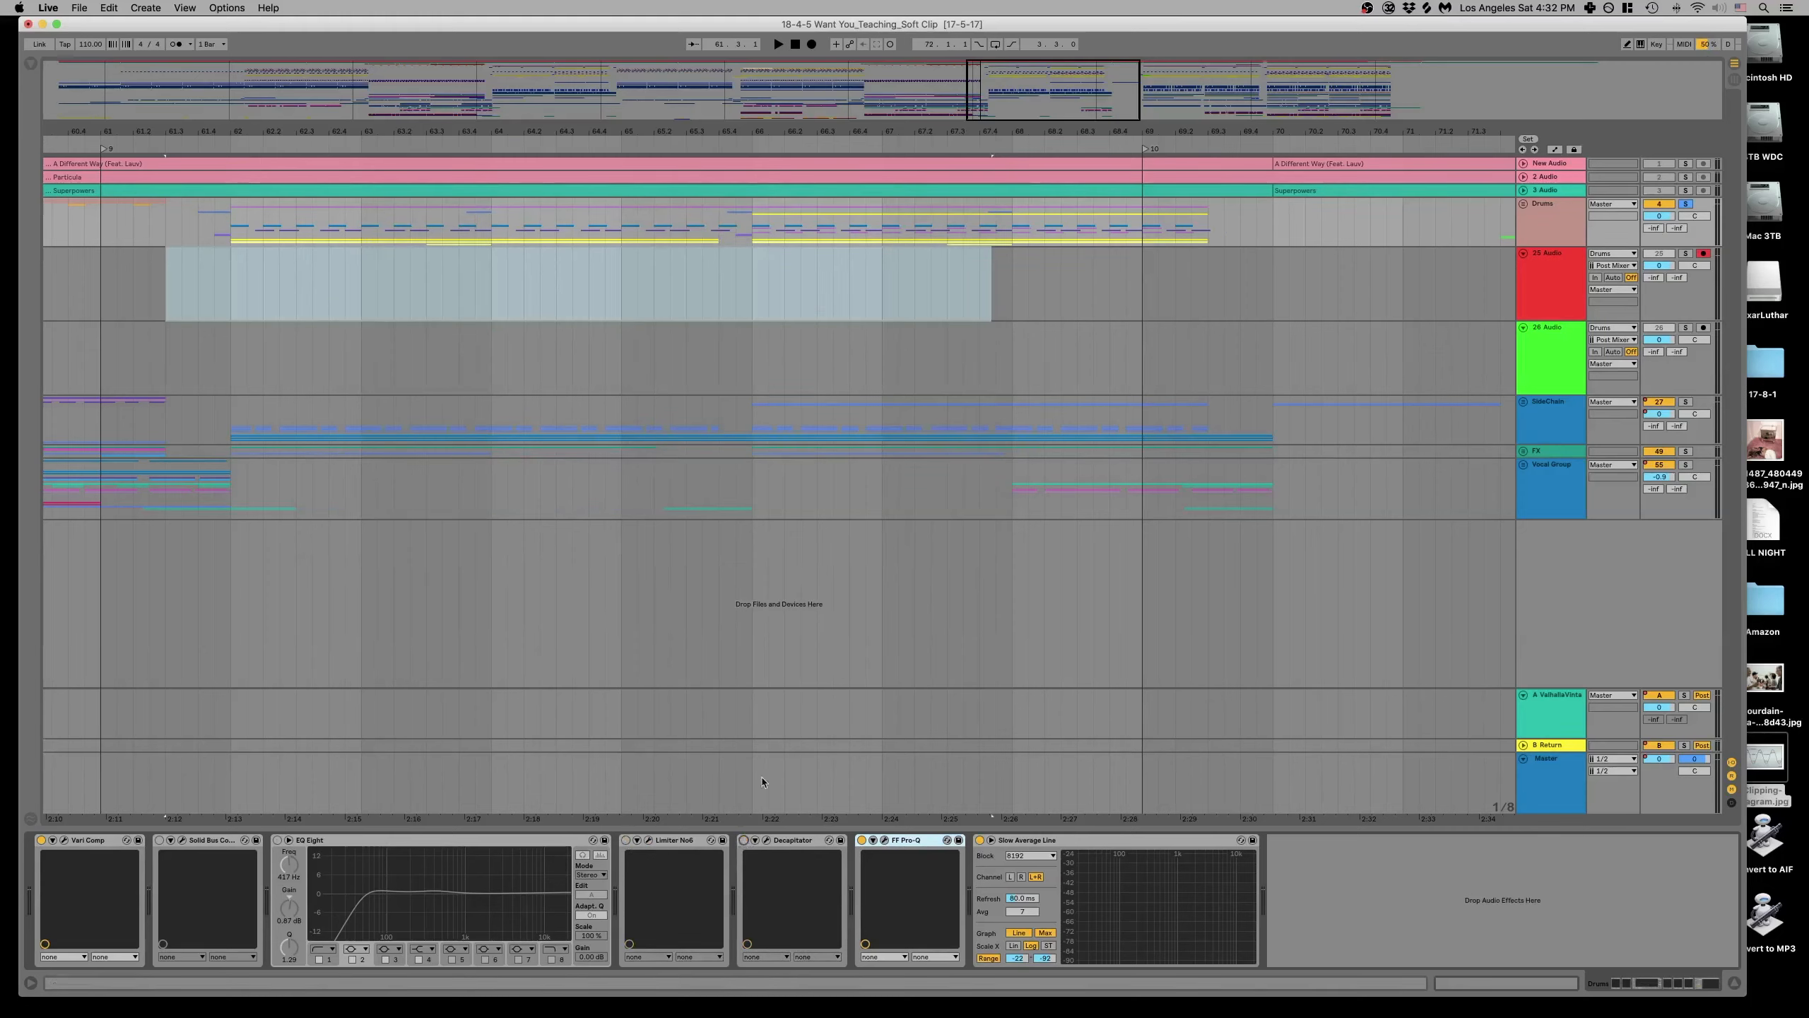
Record the Drums group without limiting onto the red audio track, starting at 61.3.1, and stop after the section ends.
left_click(1546, 256)
left_click(230, 291)
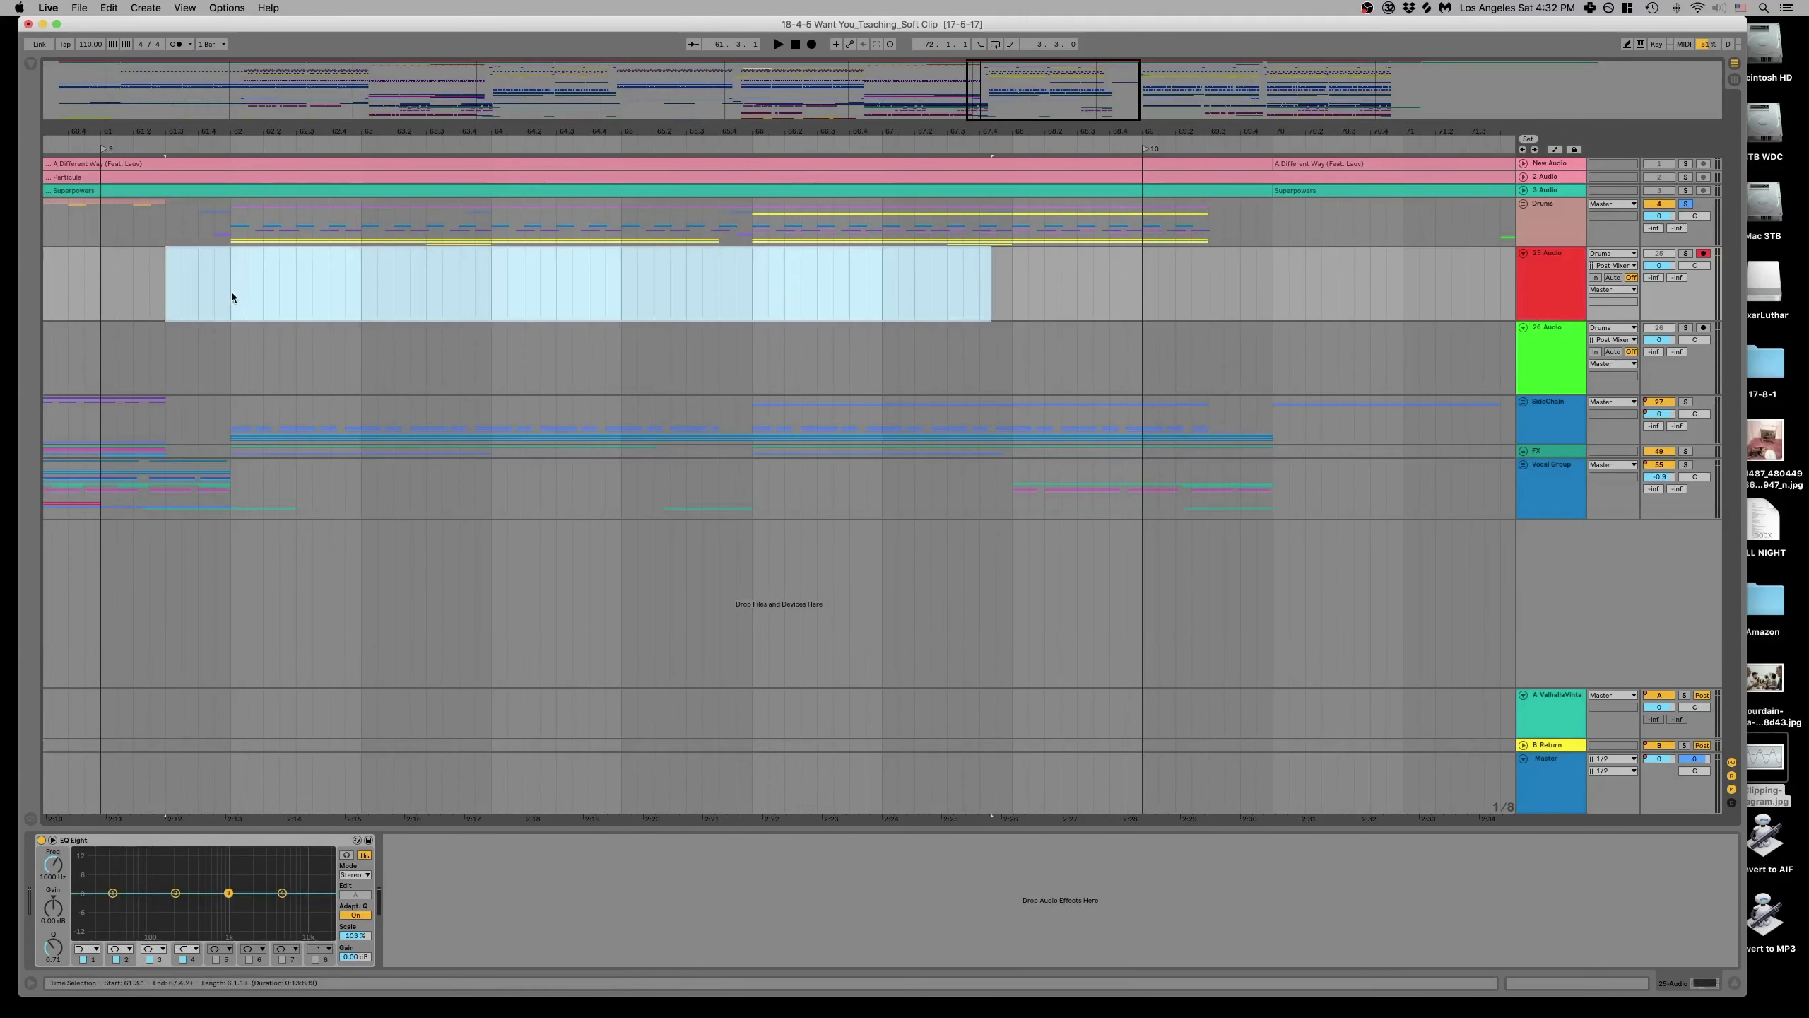
left_click(1558, 262)
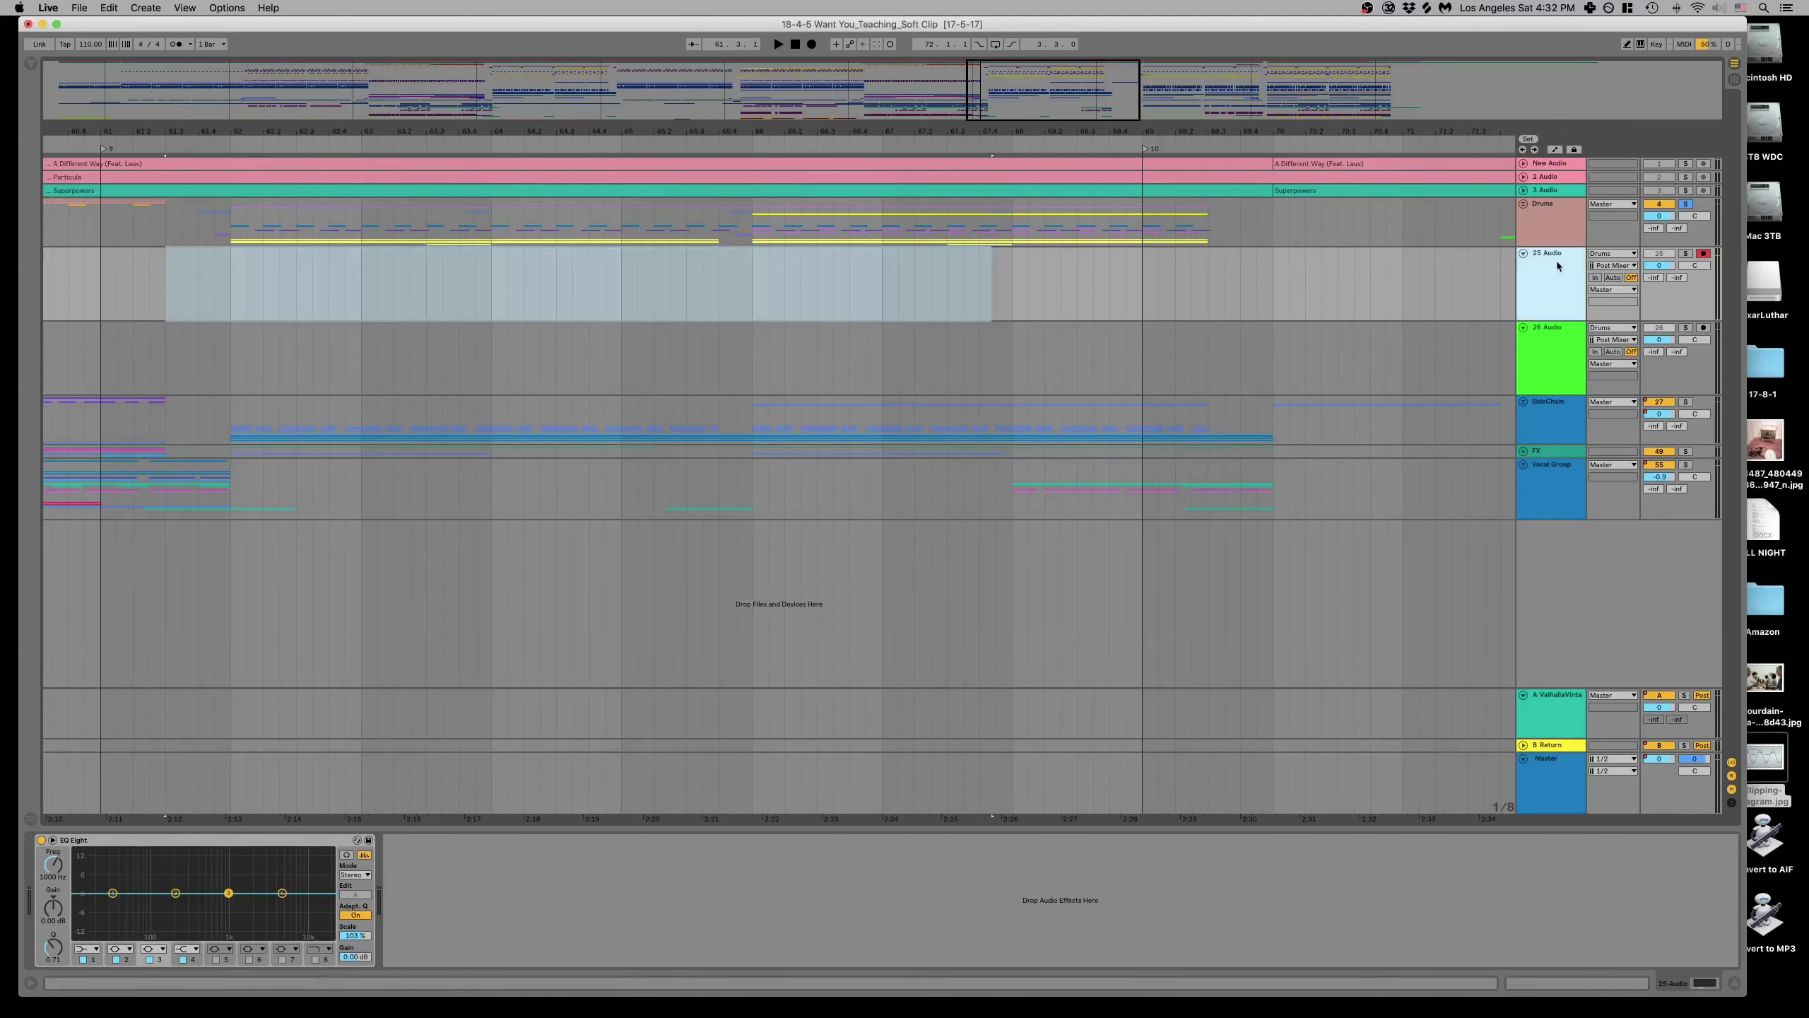
left_click(1610, 255)
left_click(1612, 254)
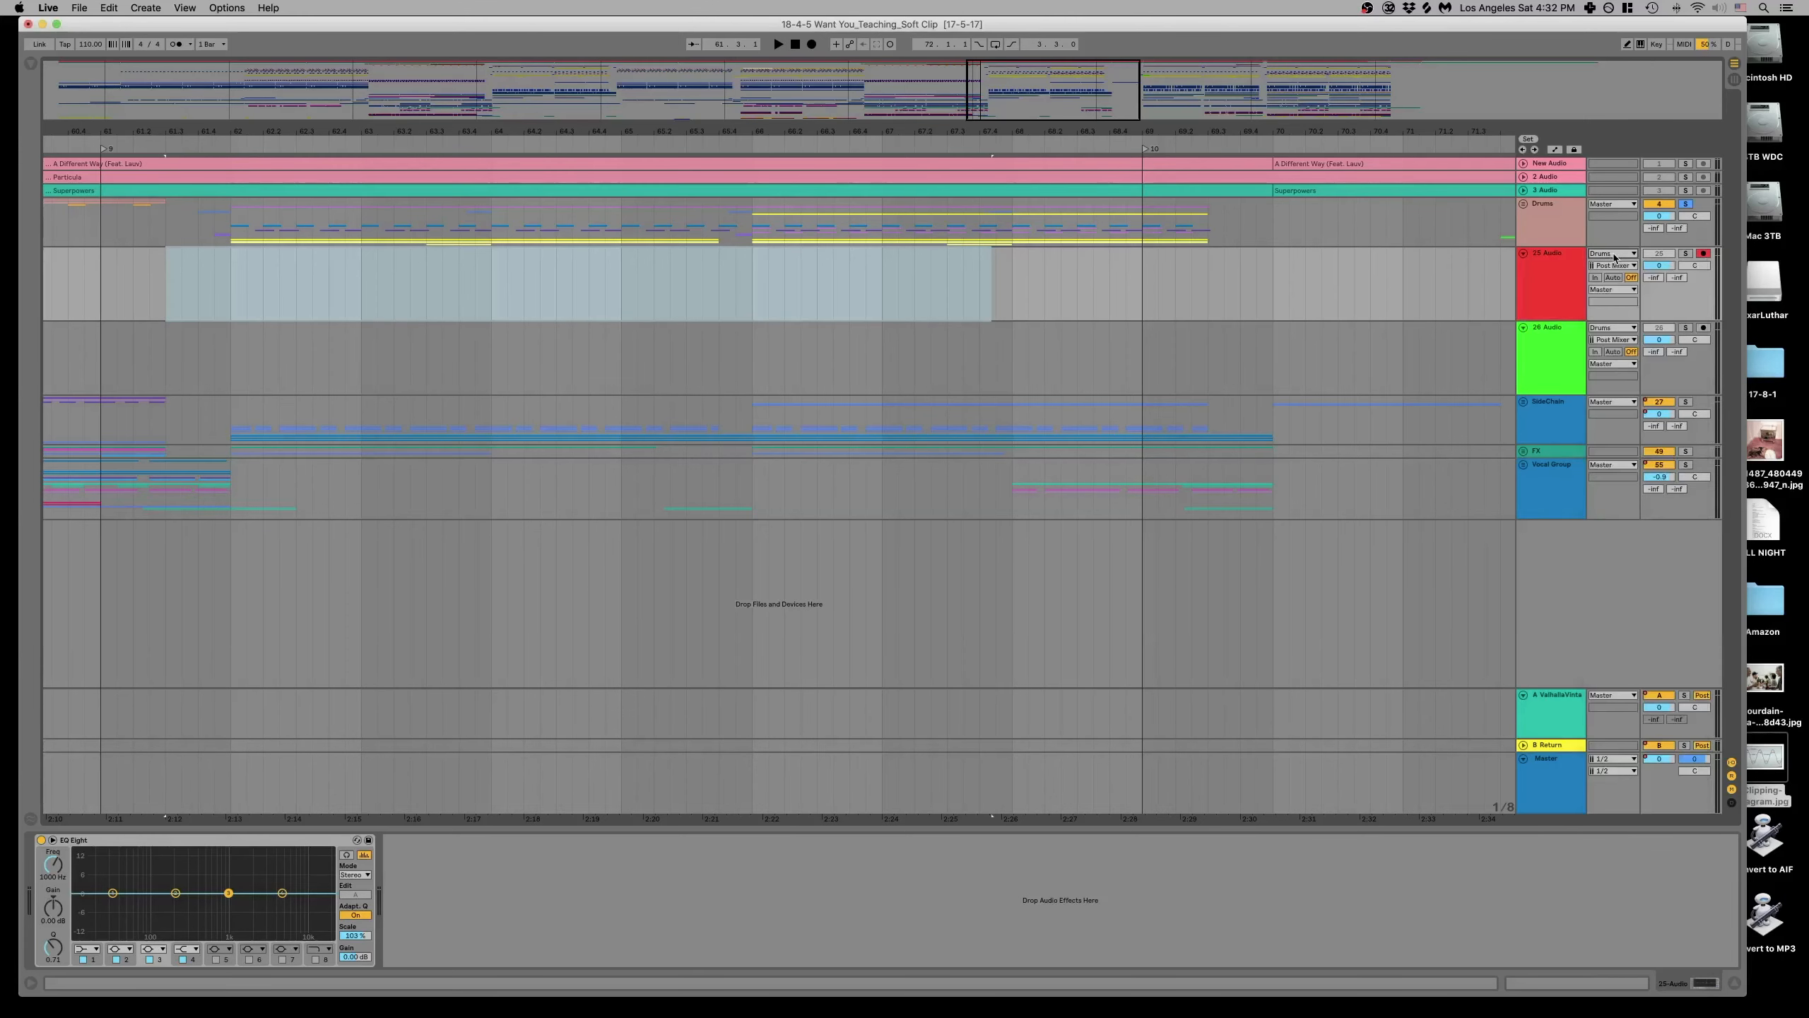
left_click(174, 289)
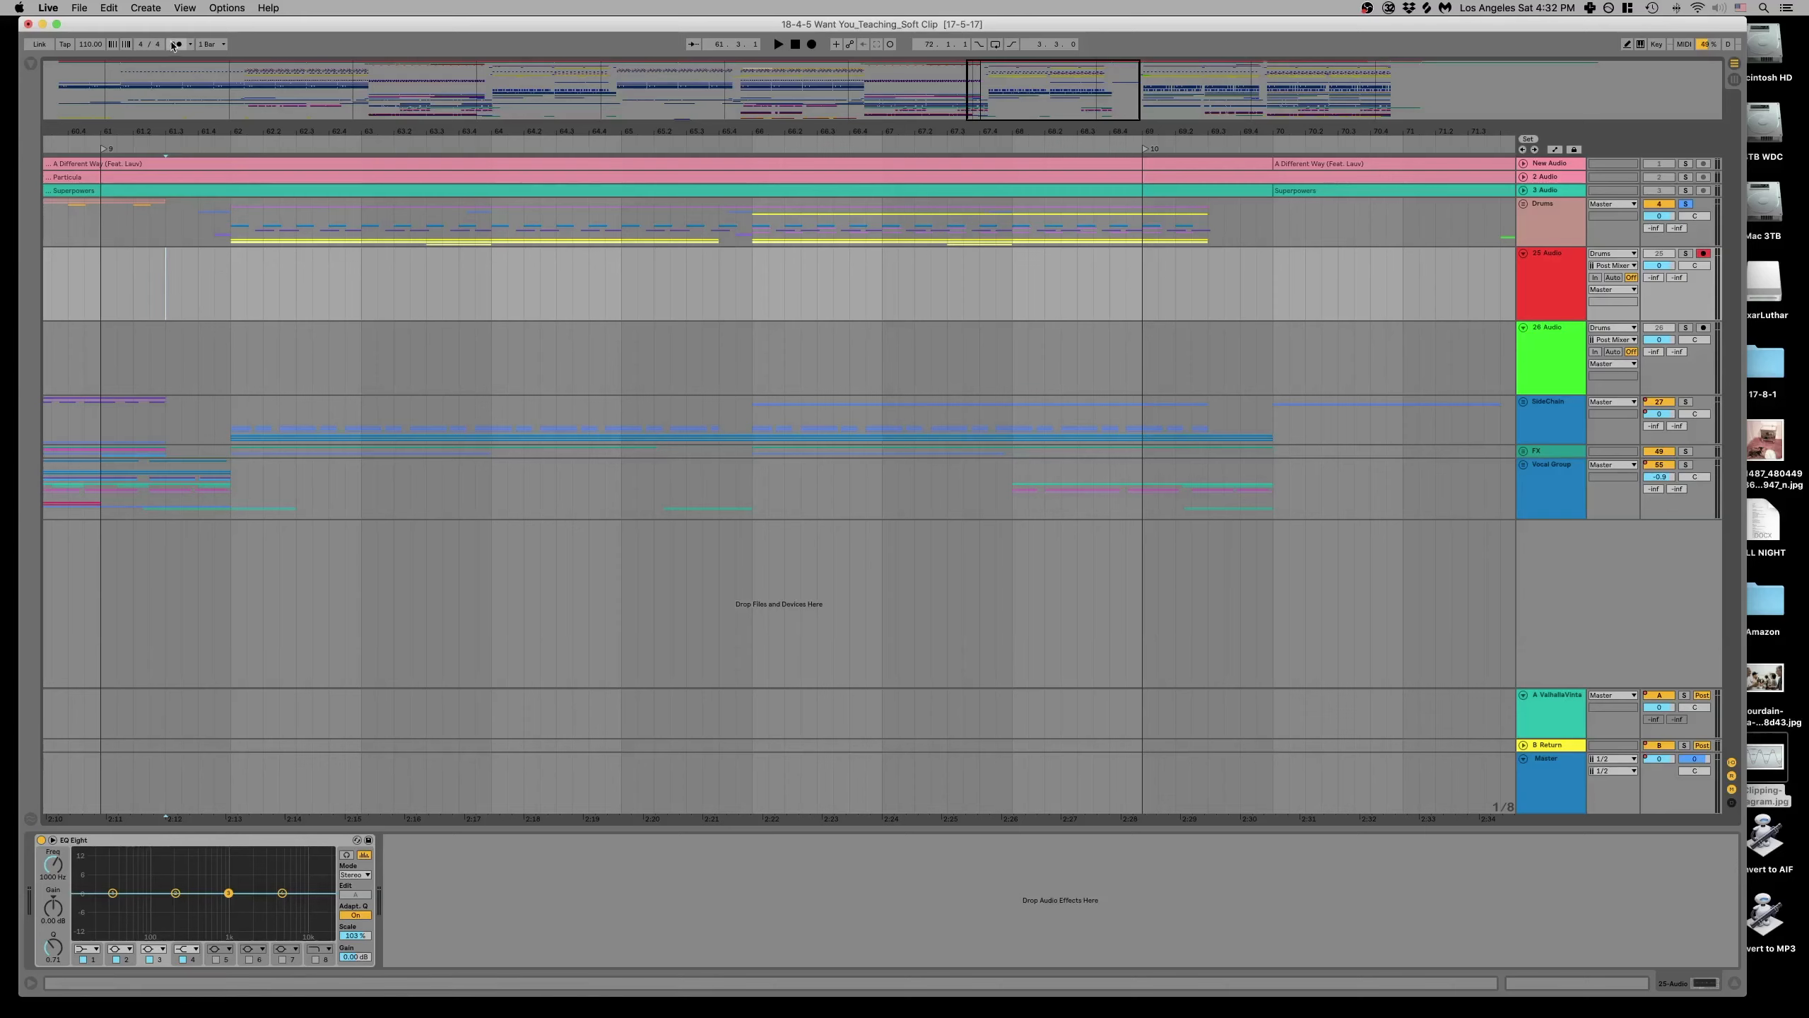
key("F9")
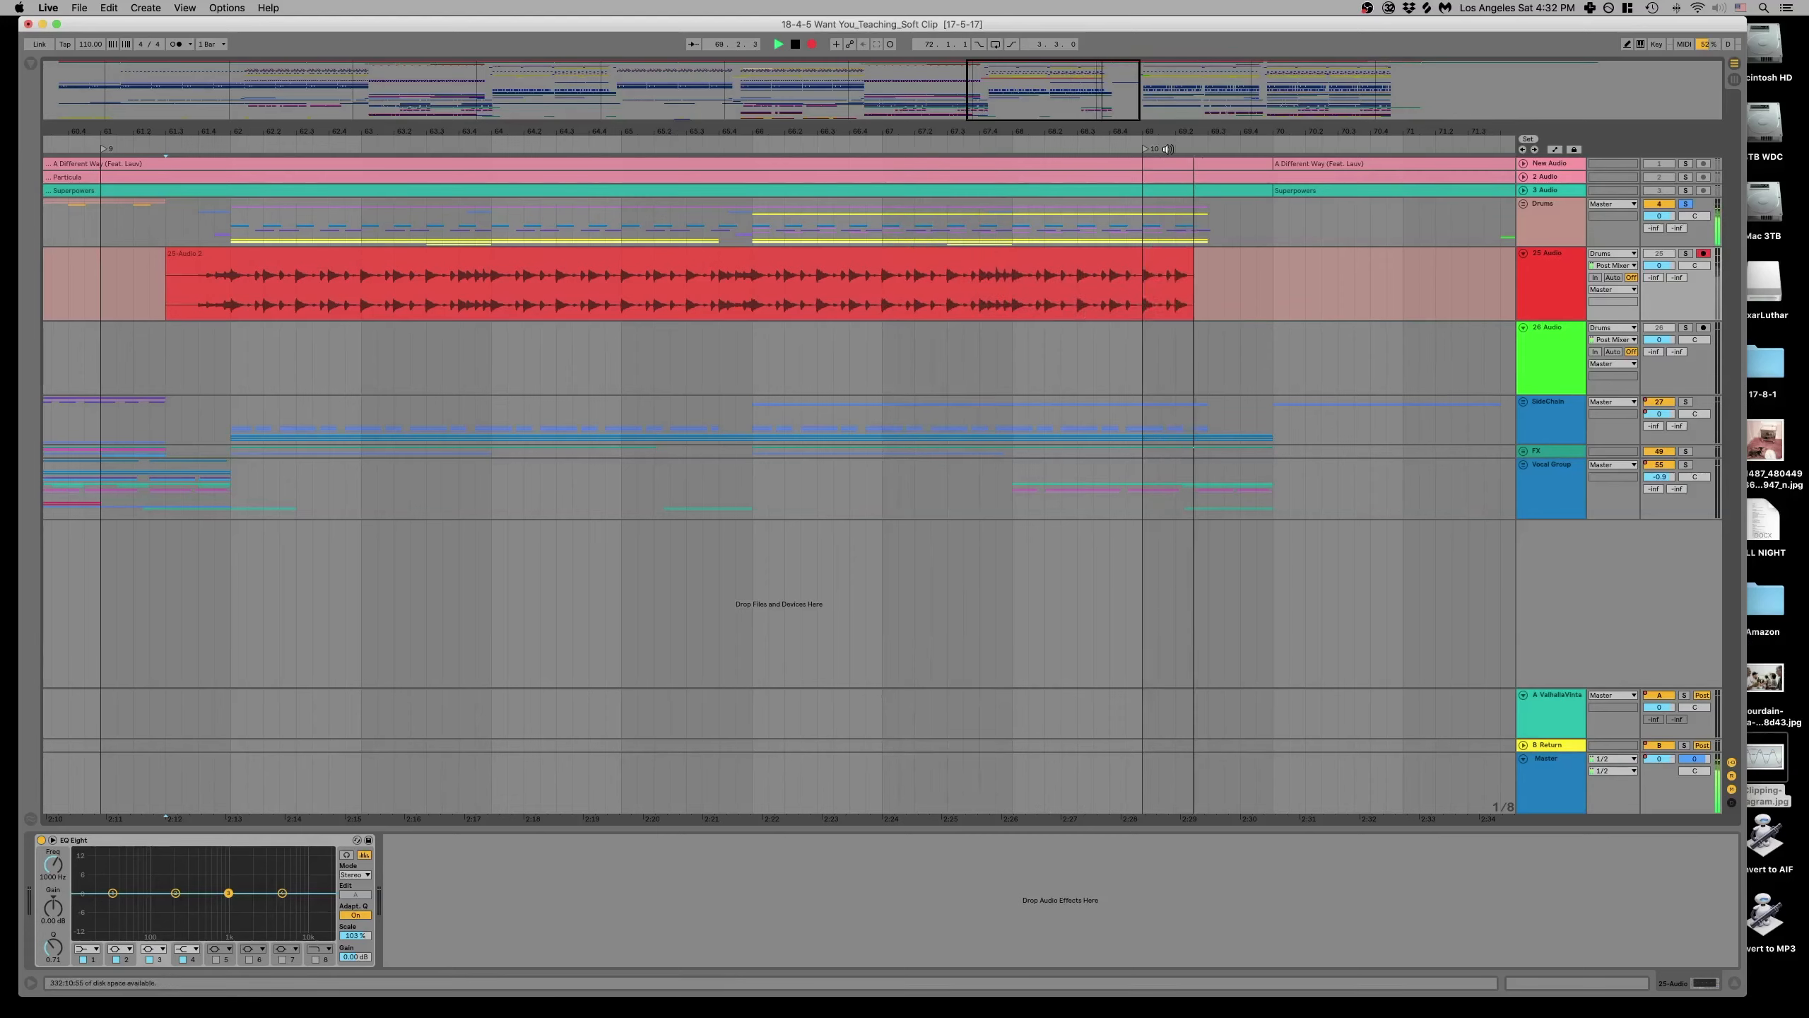
key("space")
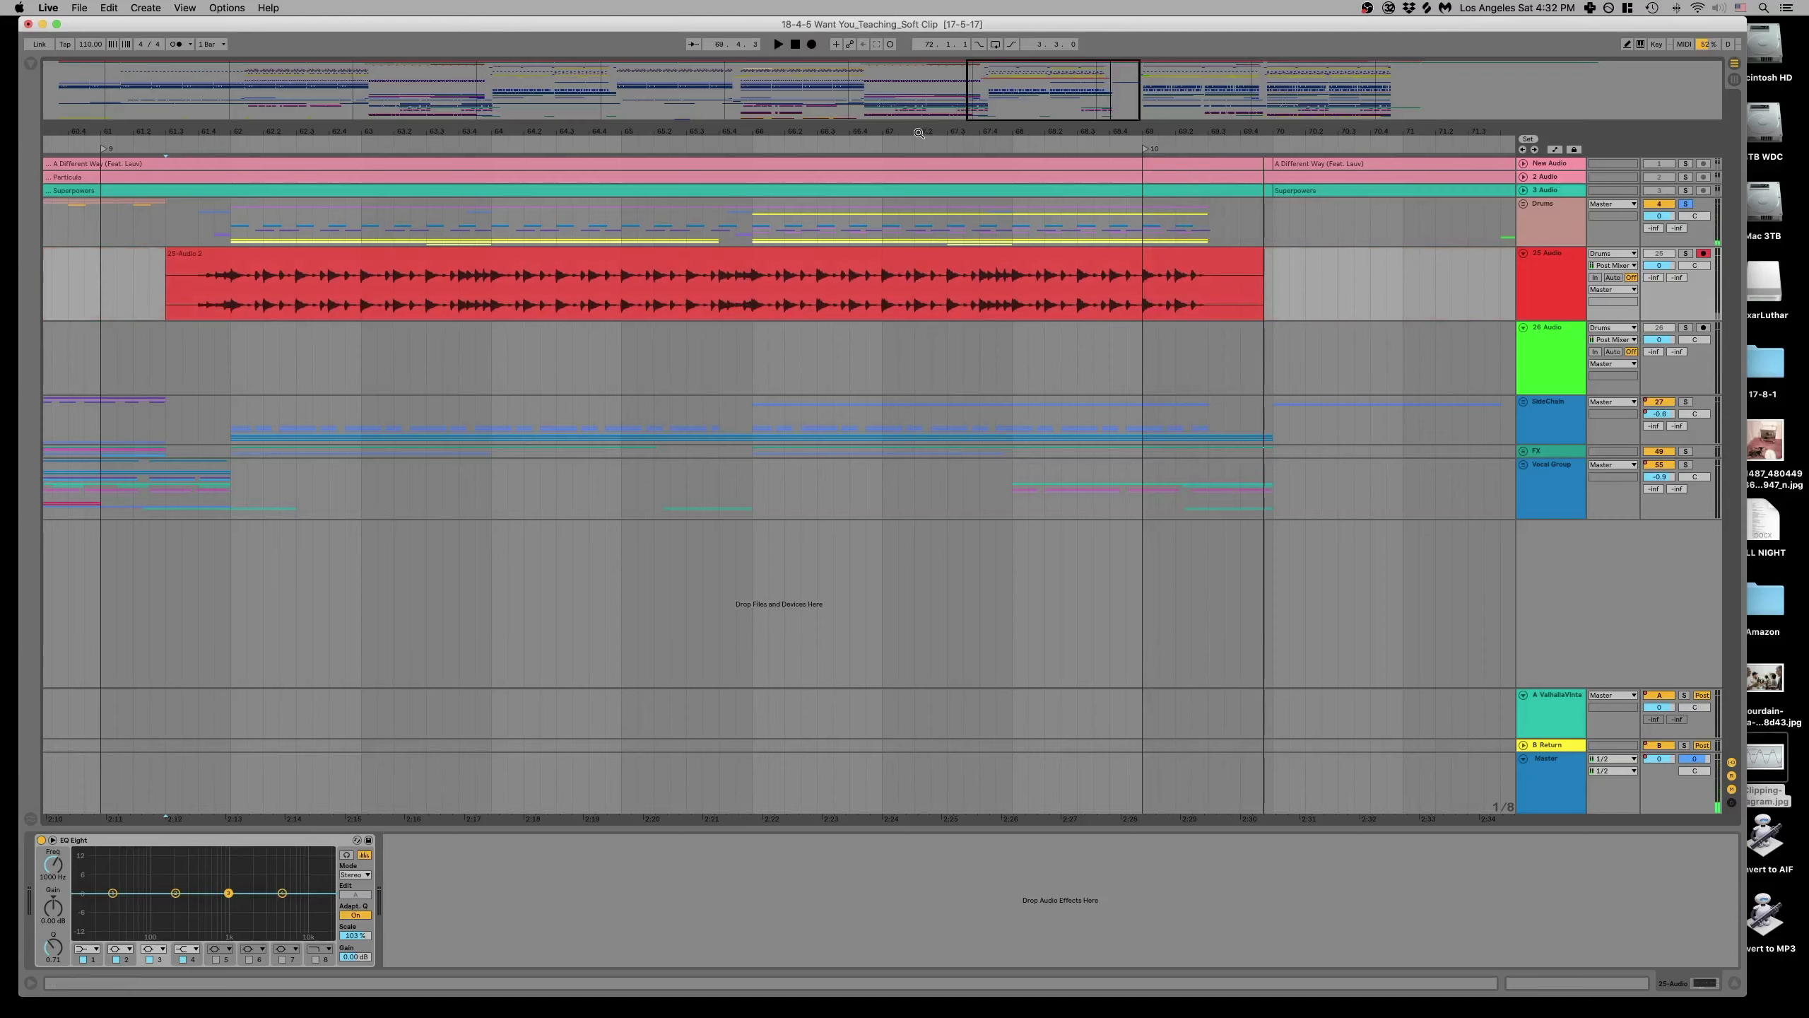
Enlarge the red audio track and inspect the transients of the recorded drum waveform up close.
left_click_drag(260, 315, 260, 393)
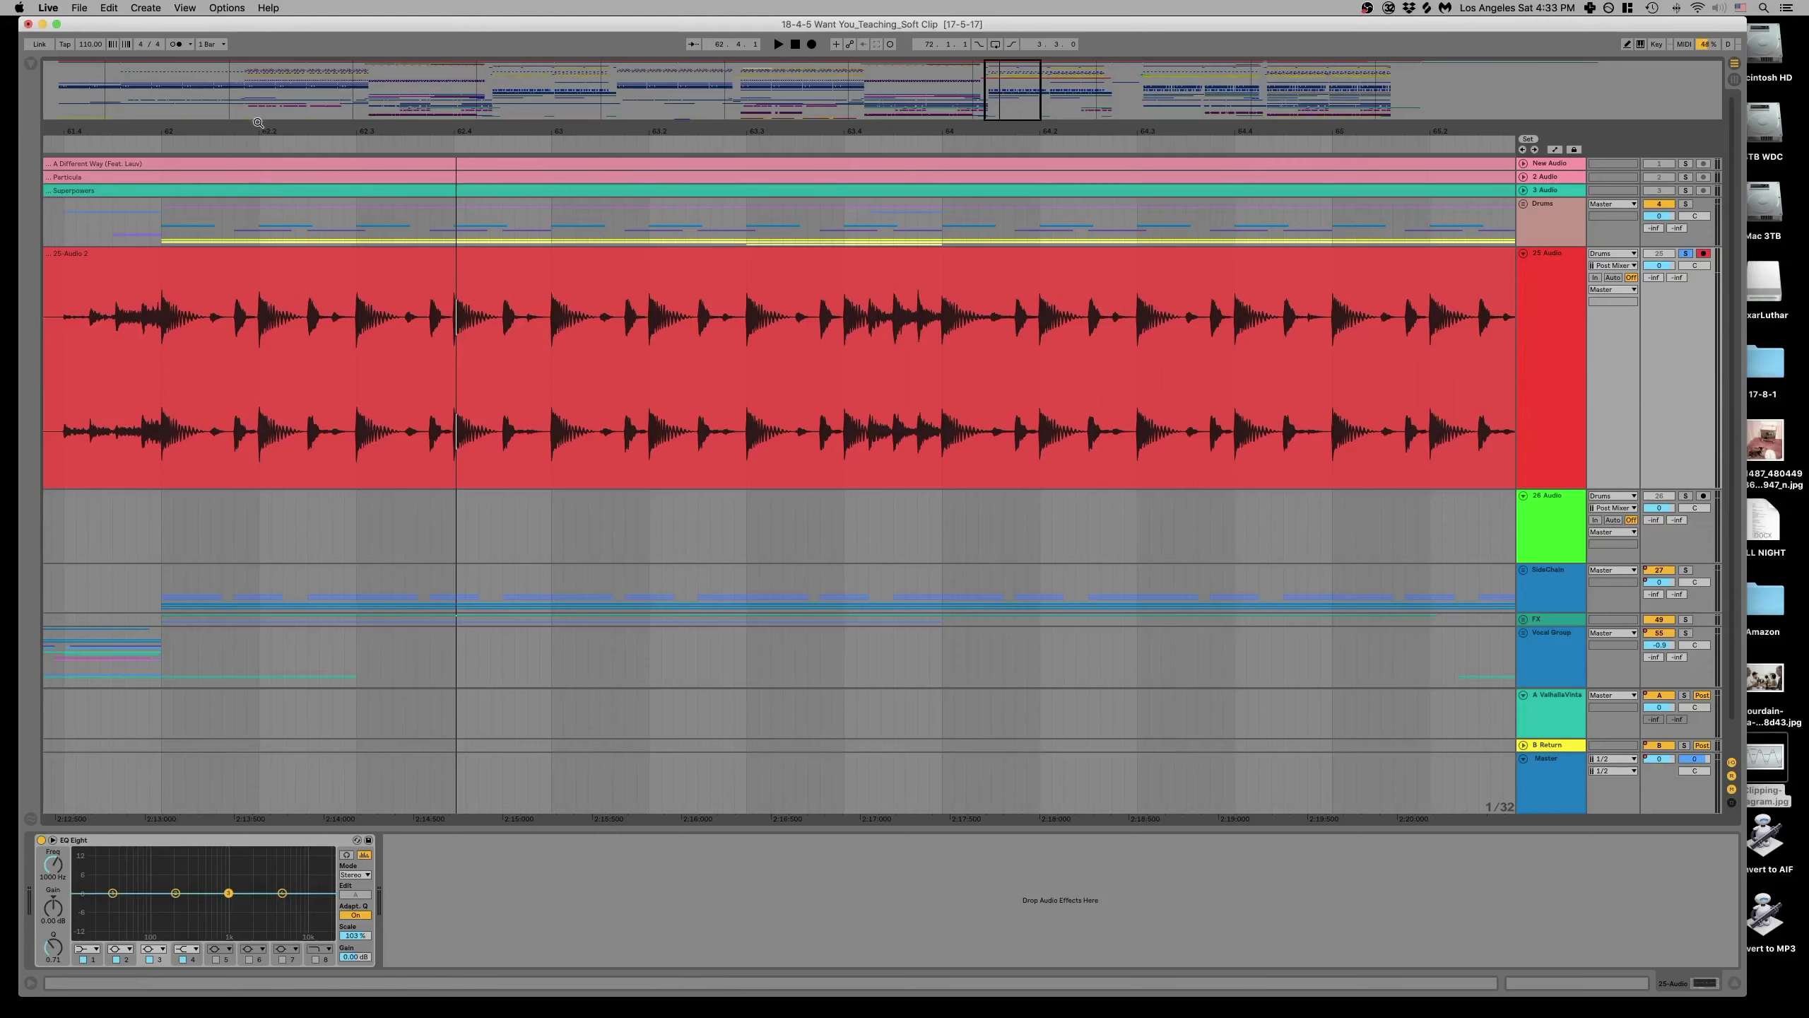
left_click_drag(260, 132, 296, 185)
scroll(297, 186, "left", 2)
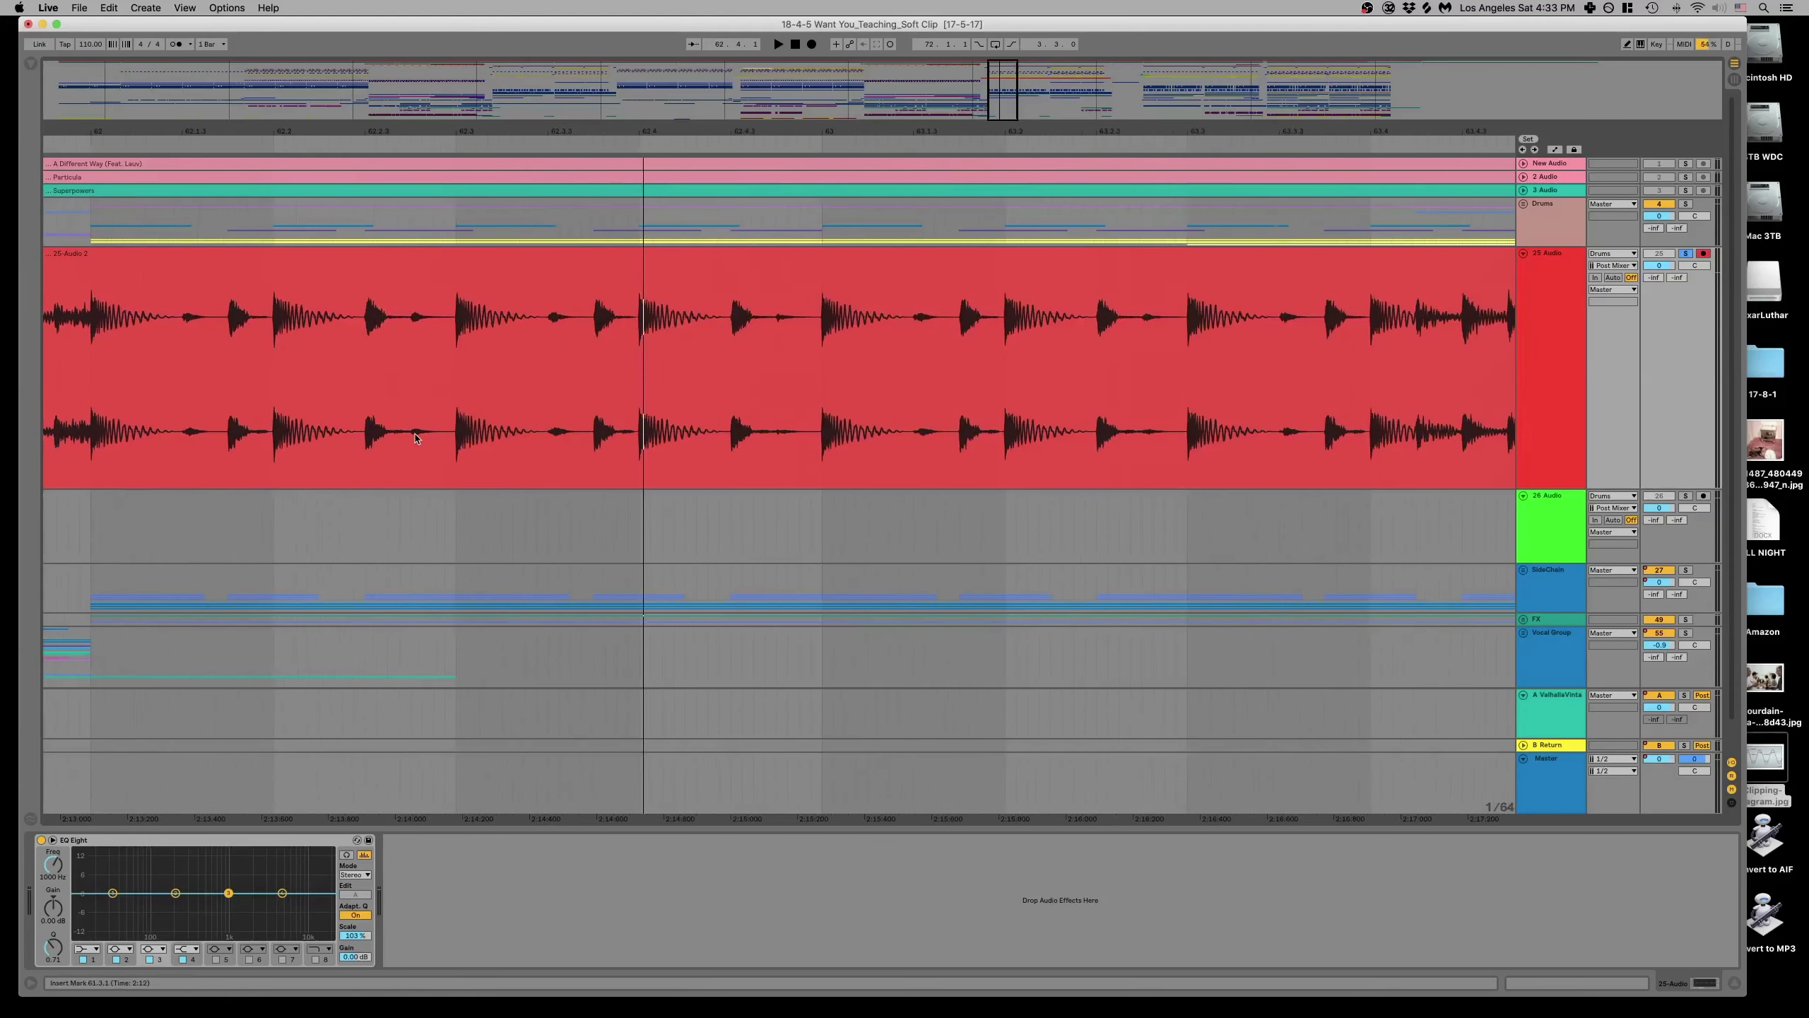
left_click(1545, 274)
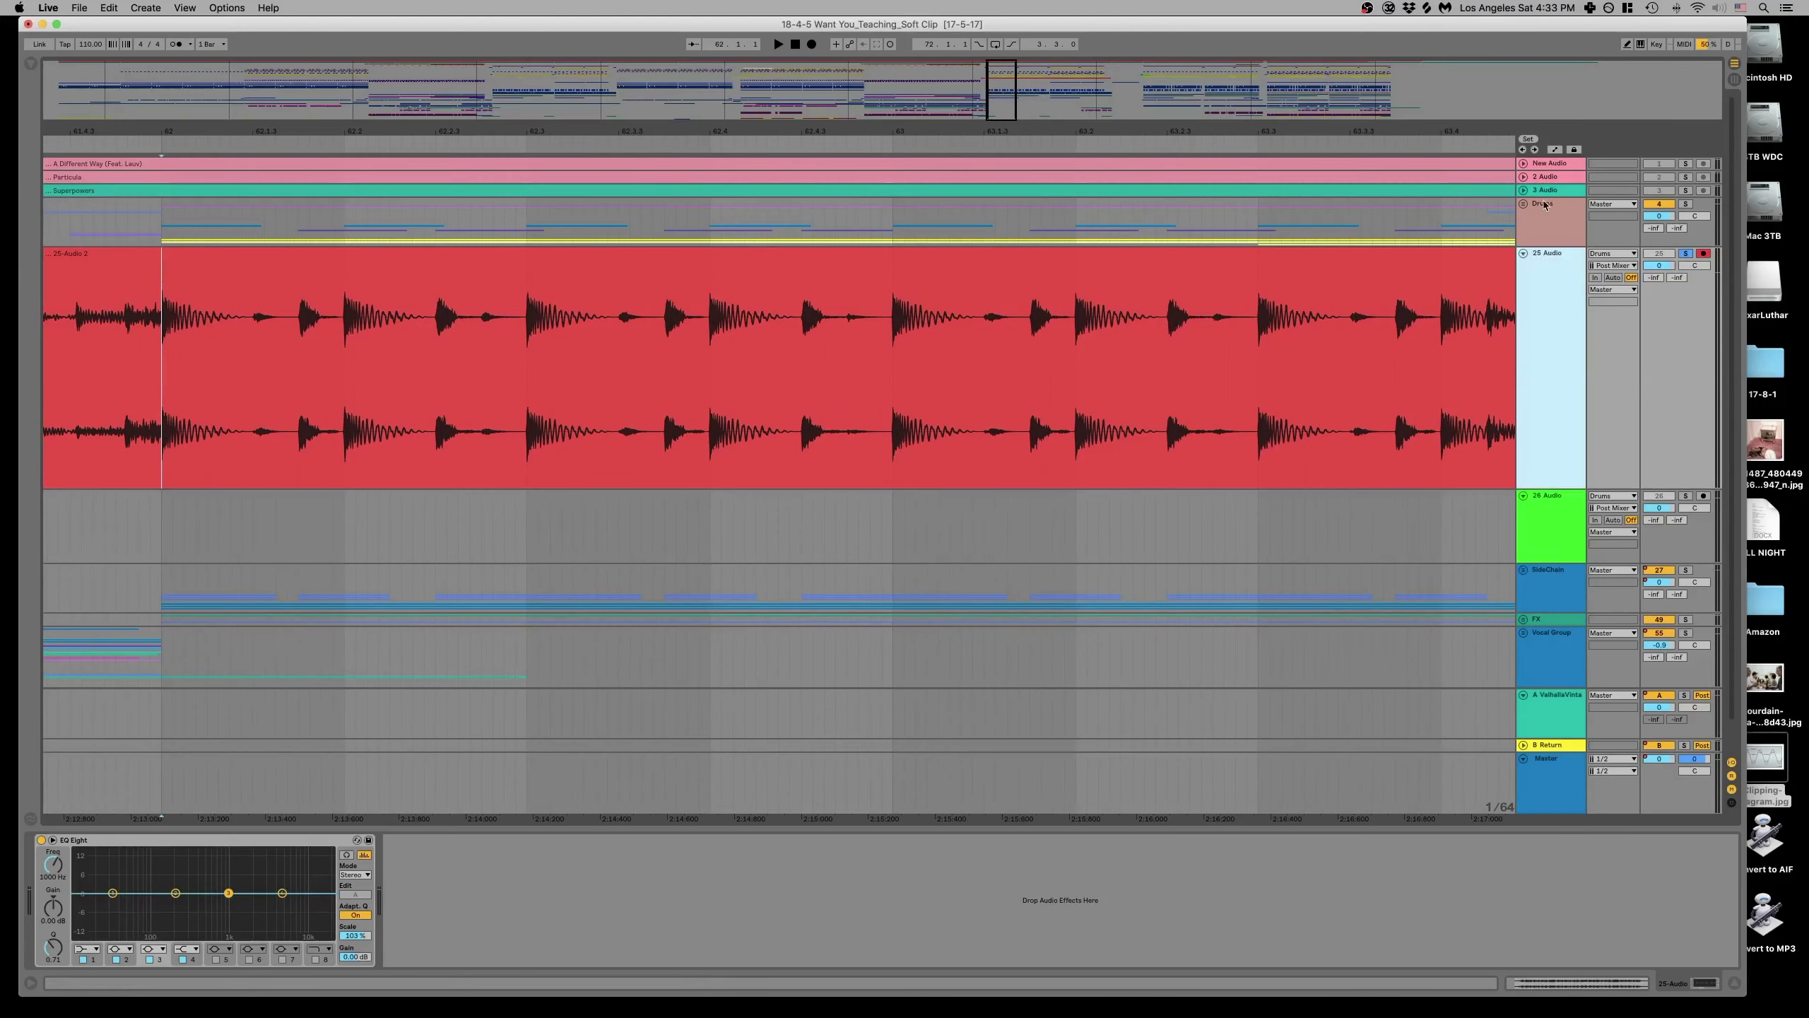
Switch Limiter No6 back on for the Drums group and turn off its peak limiter section.
left_click(1535, 208)
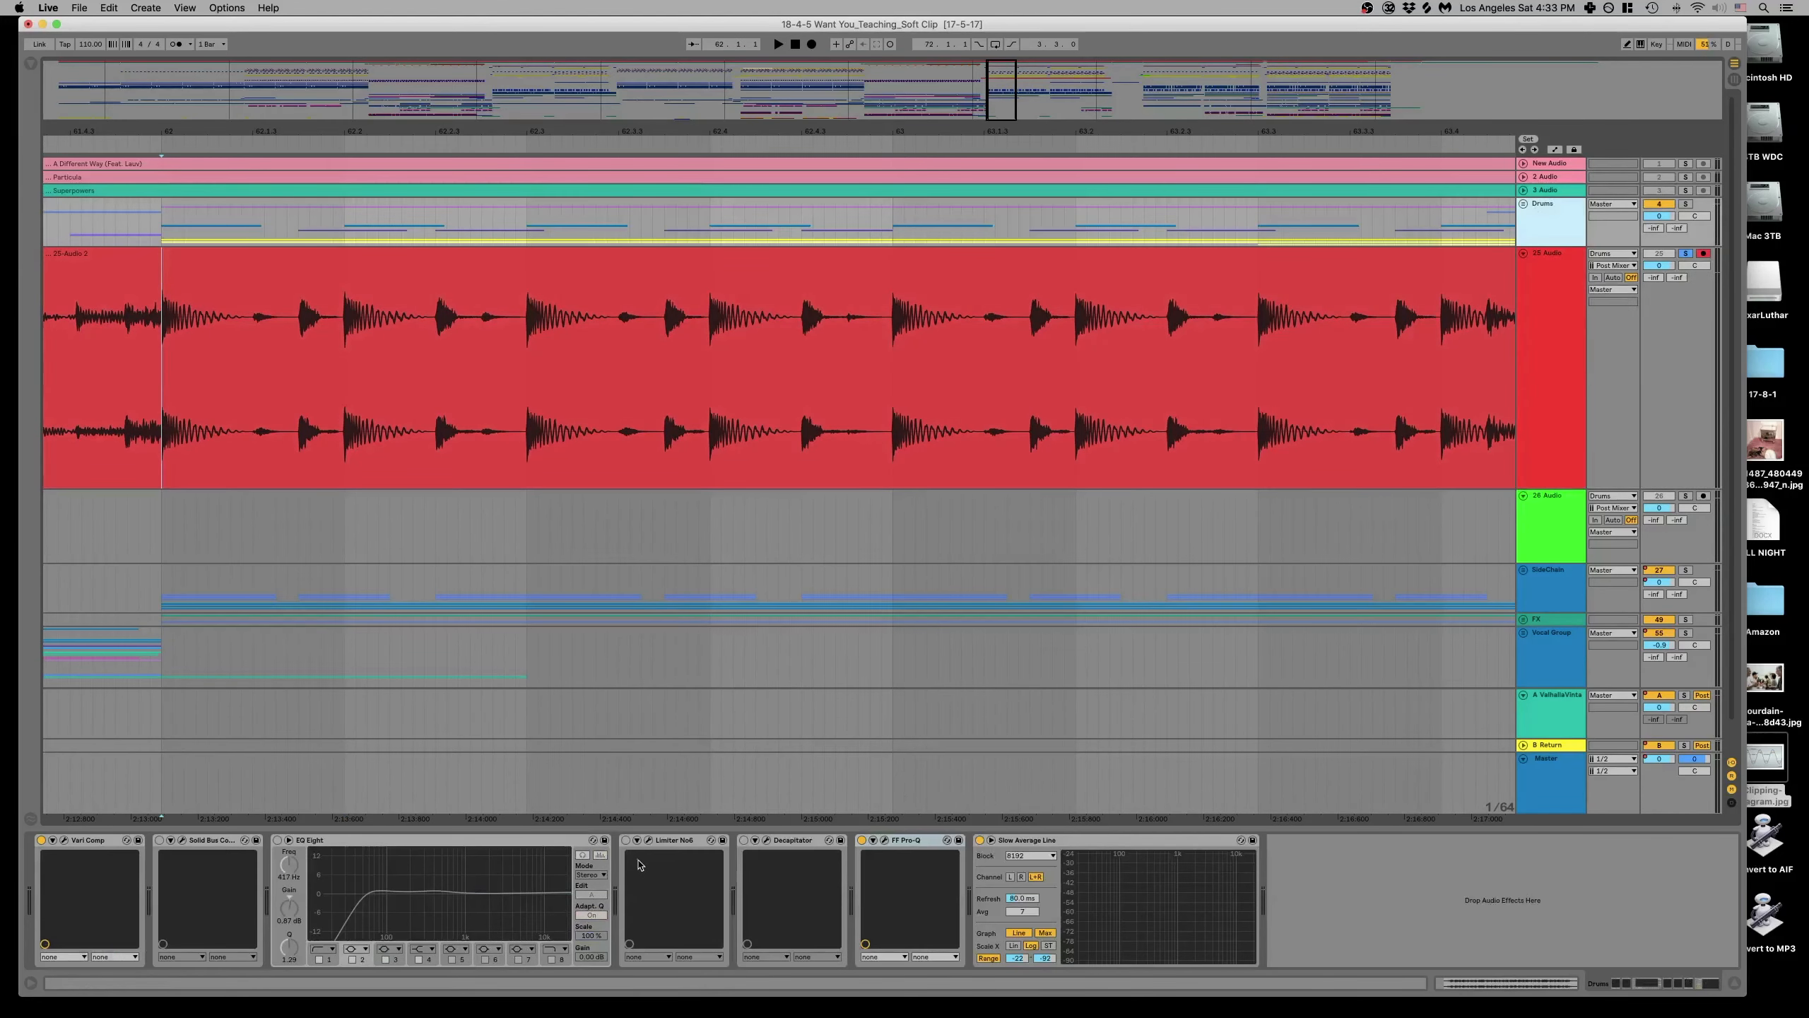
left_click(626, 841)
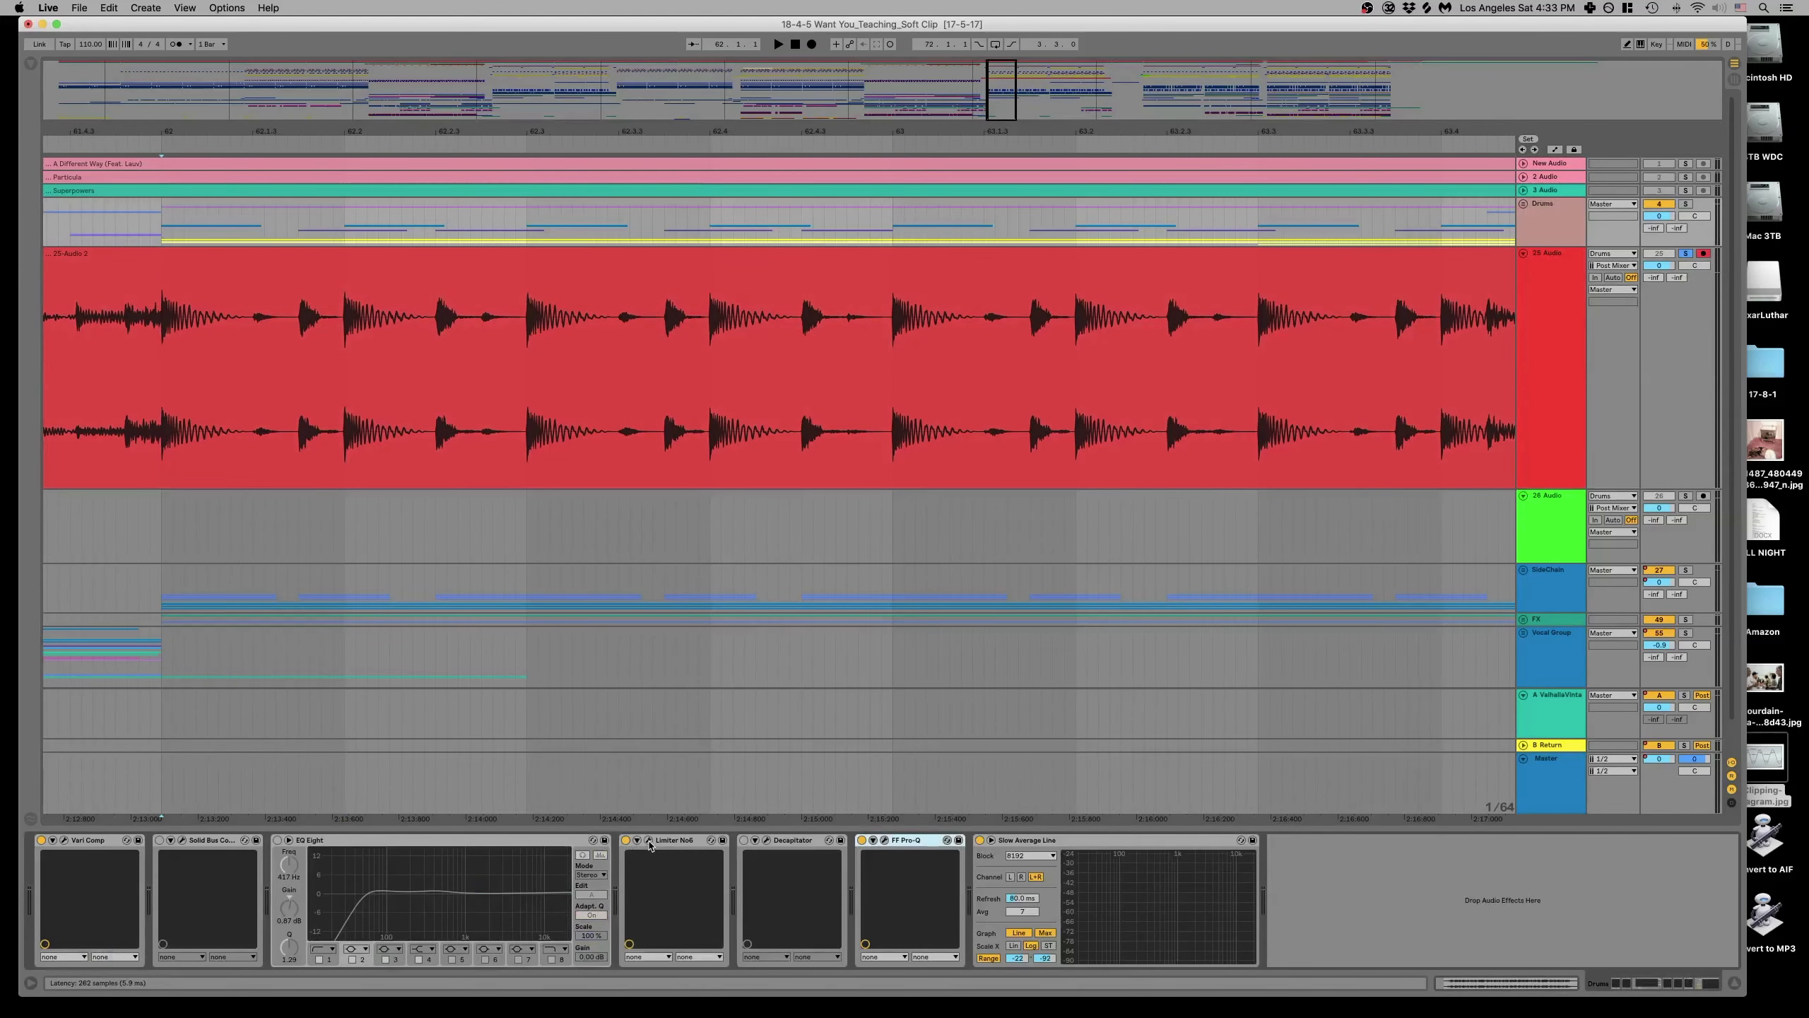
left_click(648, 840)
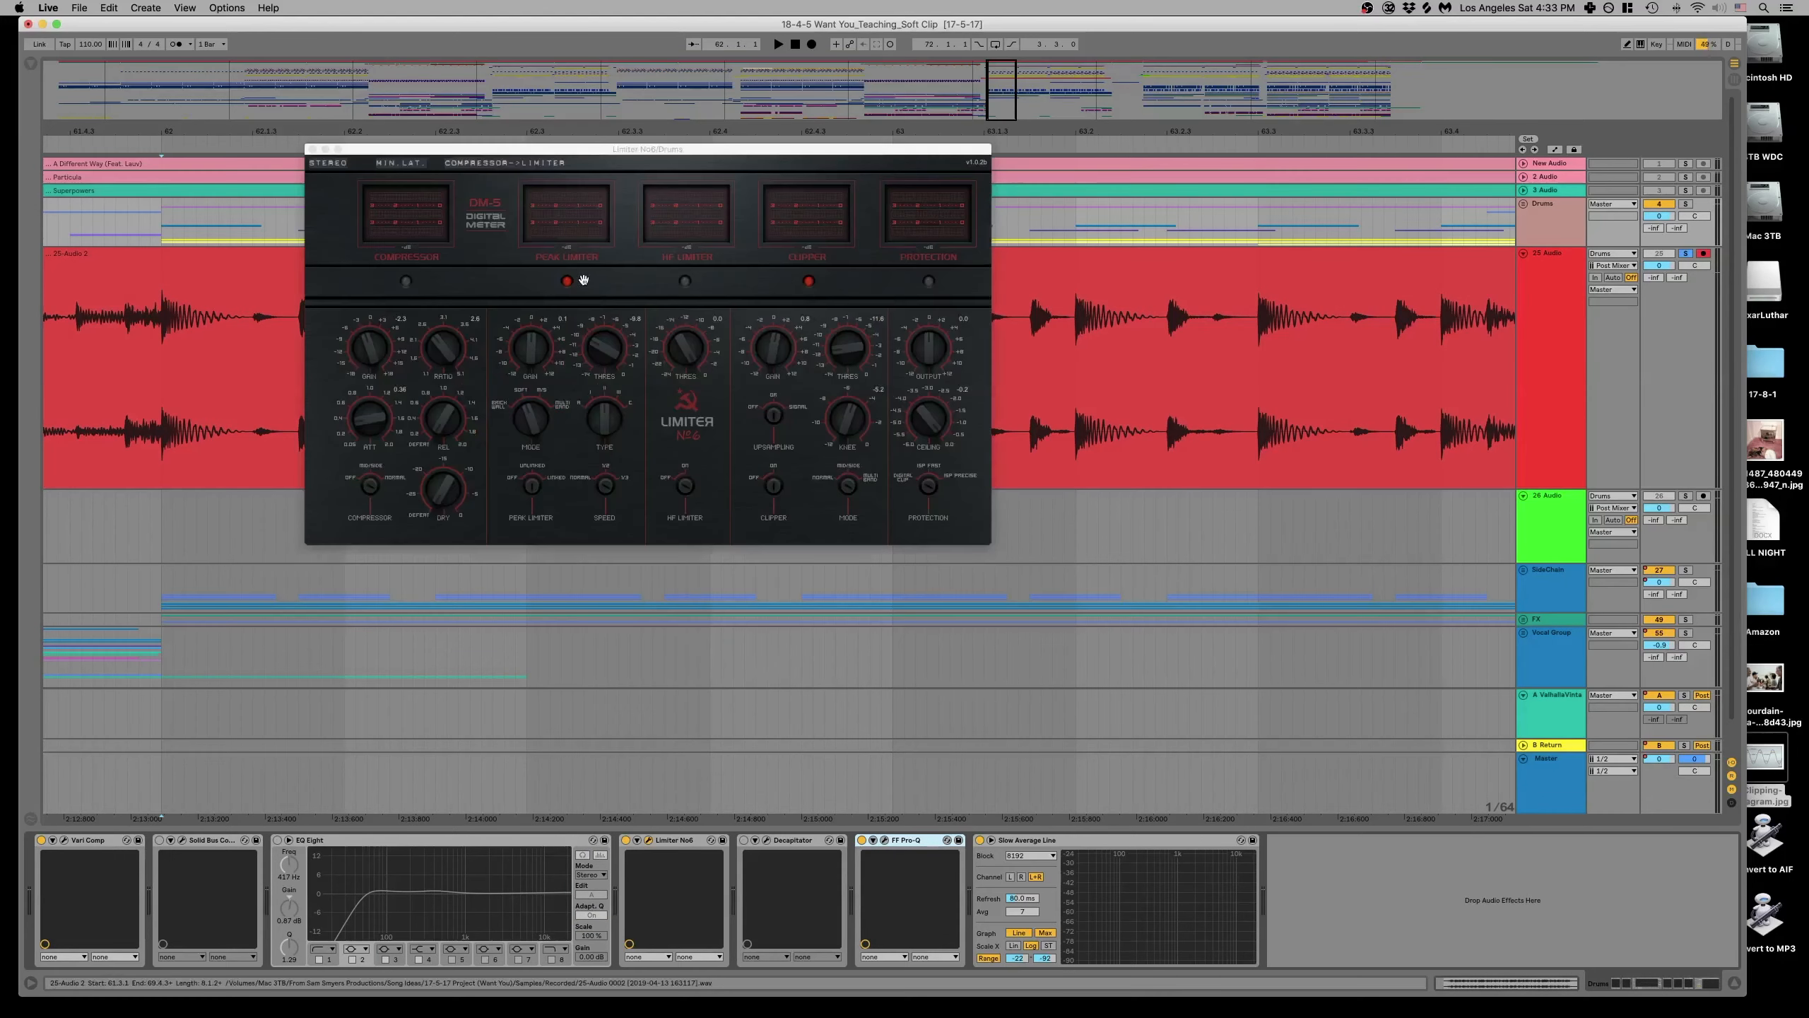
left_click(567, 281)
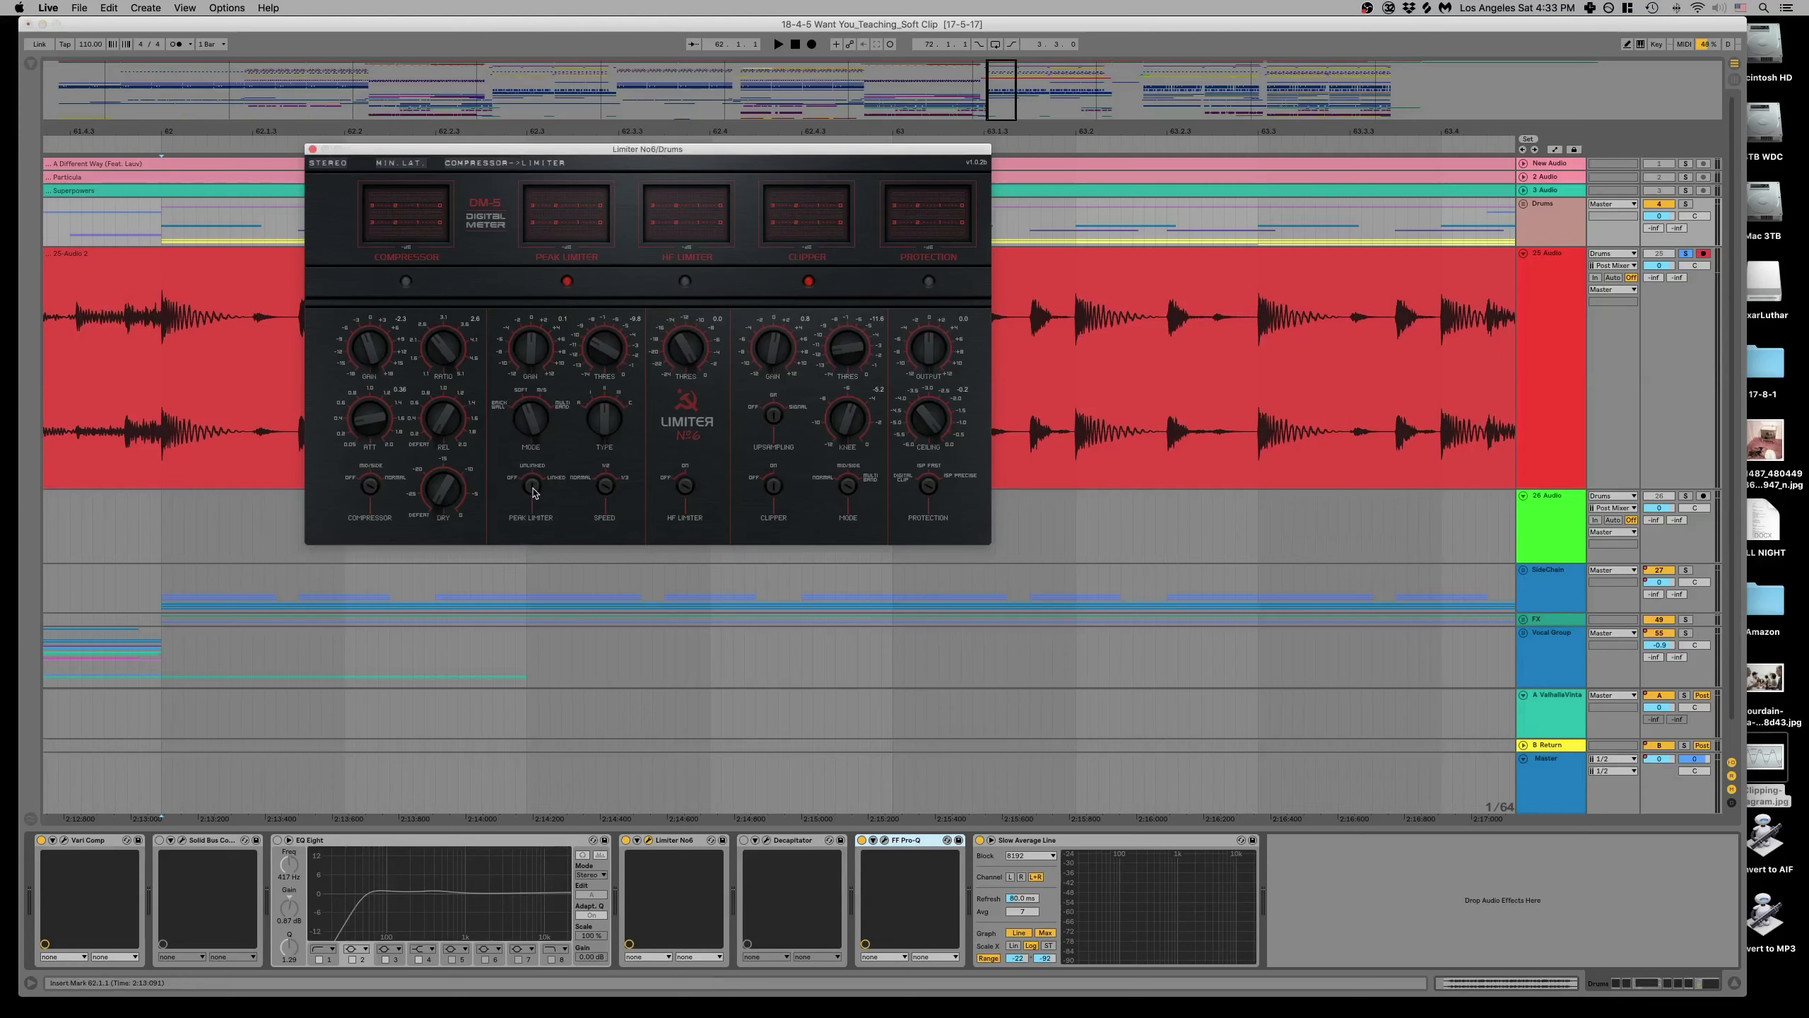
left_click(534, 488)
Raise the clipper threshold in Limiter No6 fully and play the Drums group soloed.
left_click_drag(846, 356, 869, 230)
key("space")
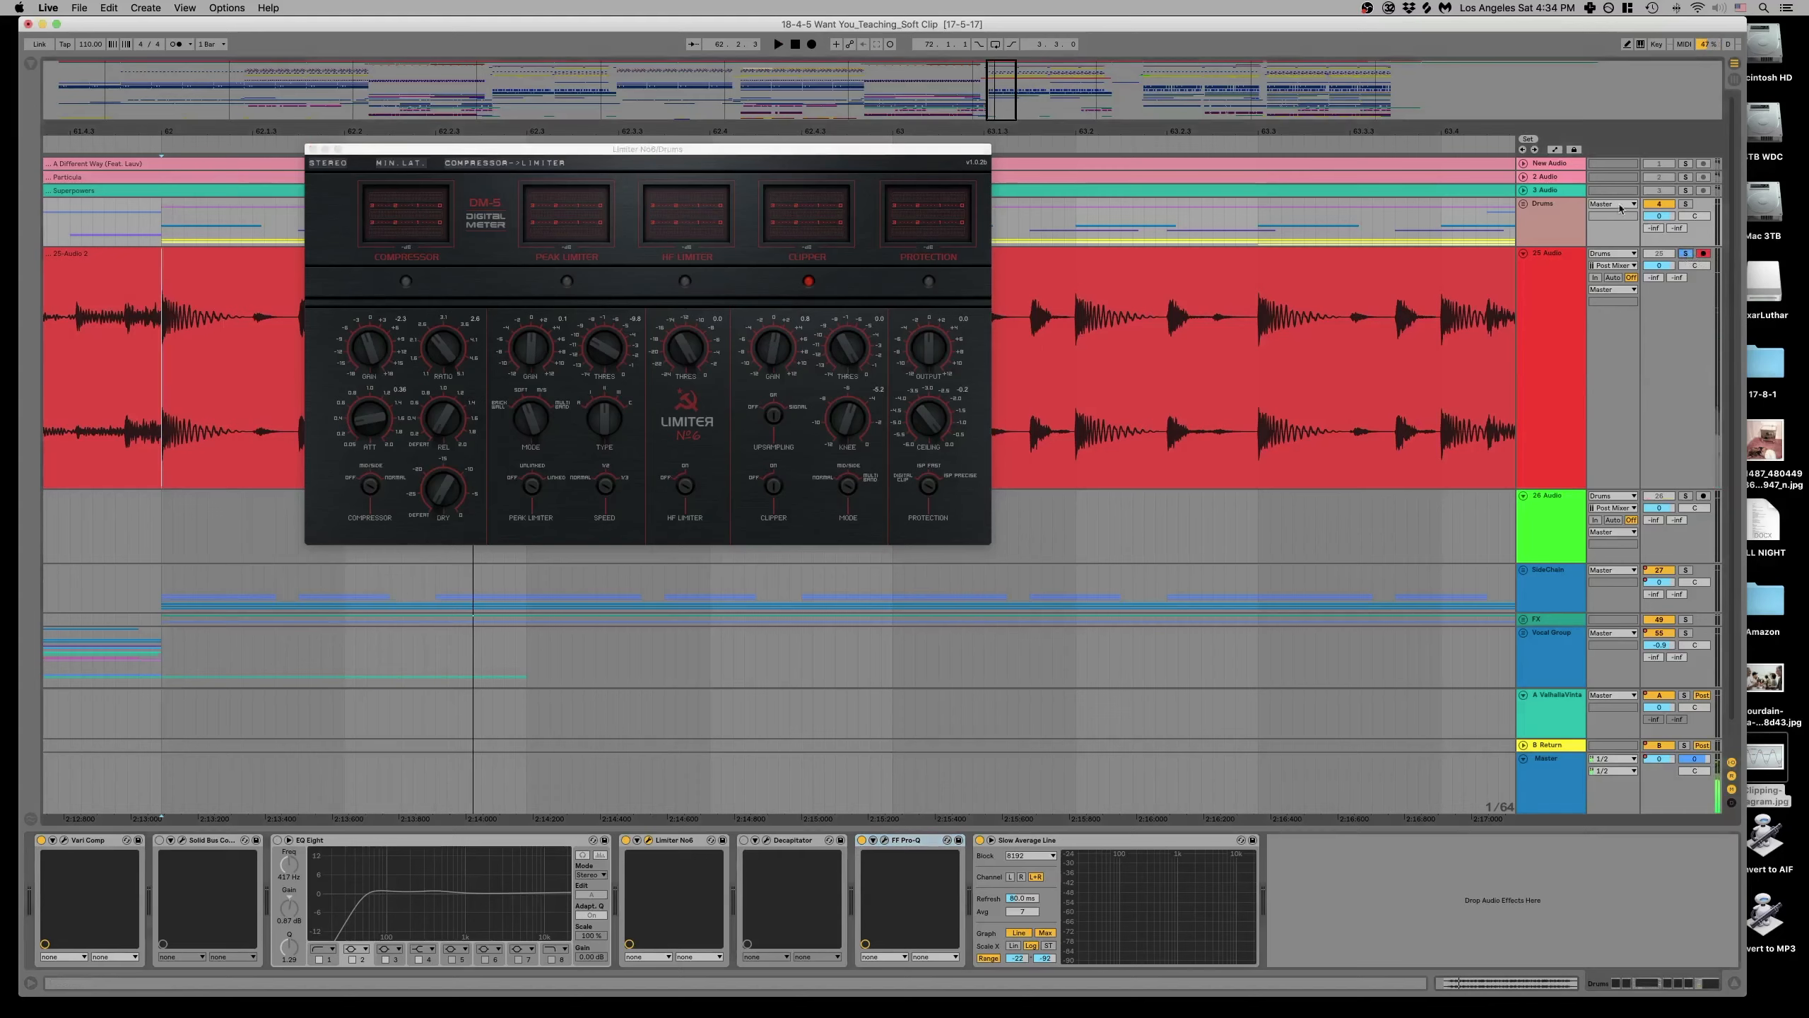
left_click(1687, 203)
key("space")
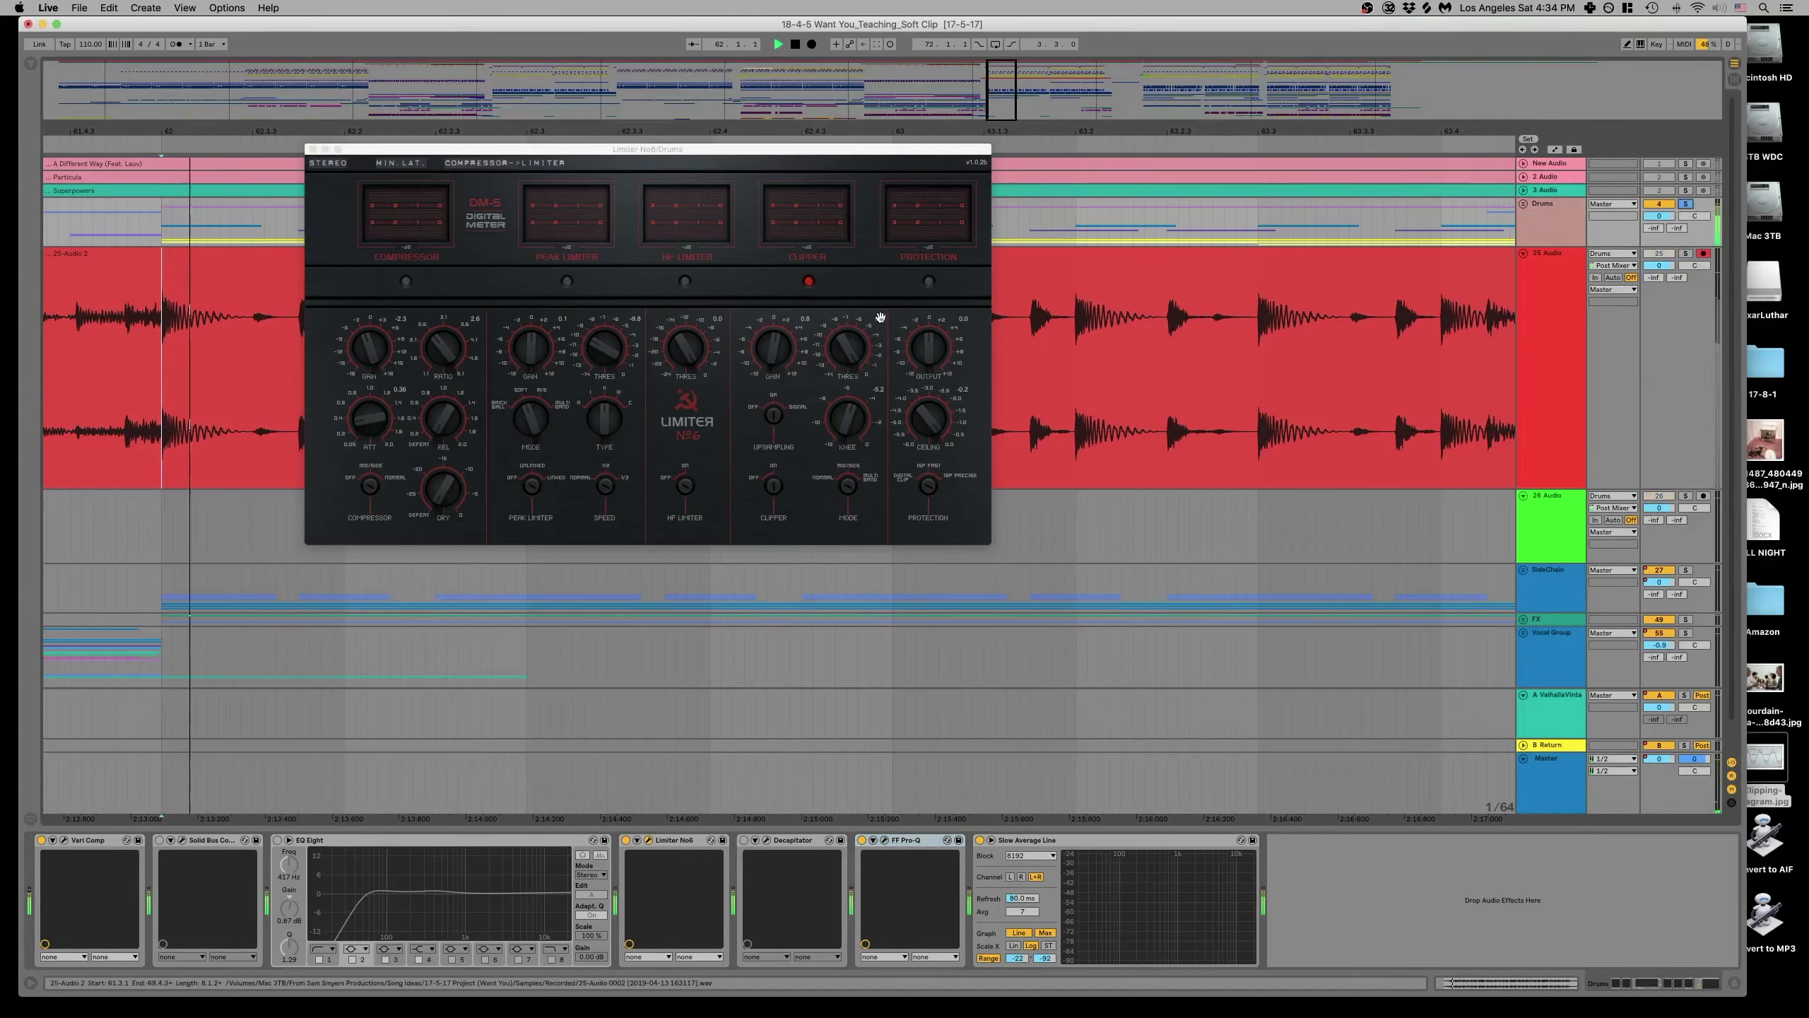
key("space")
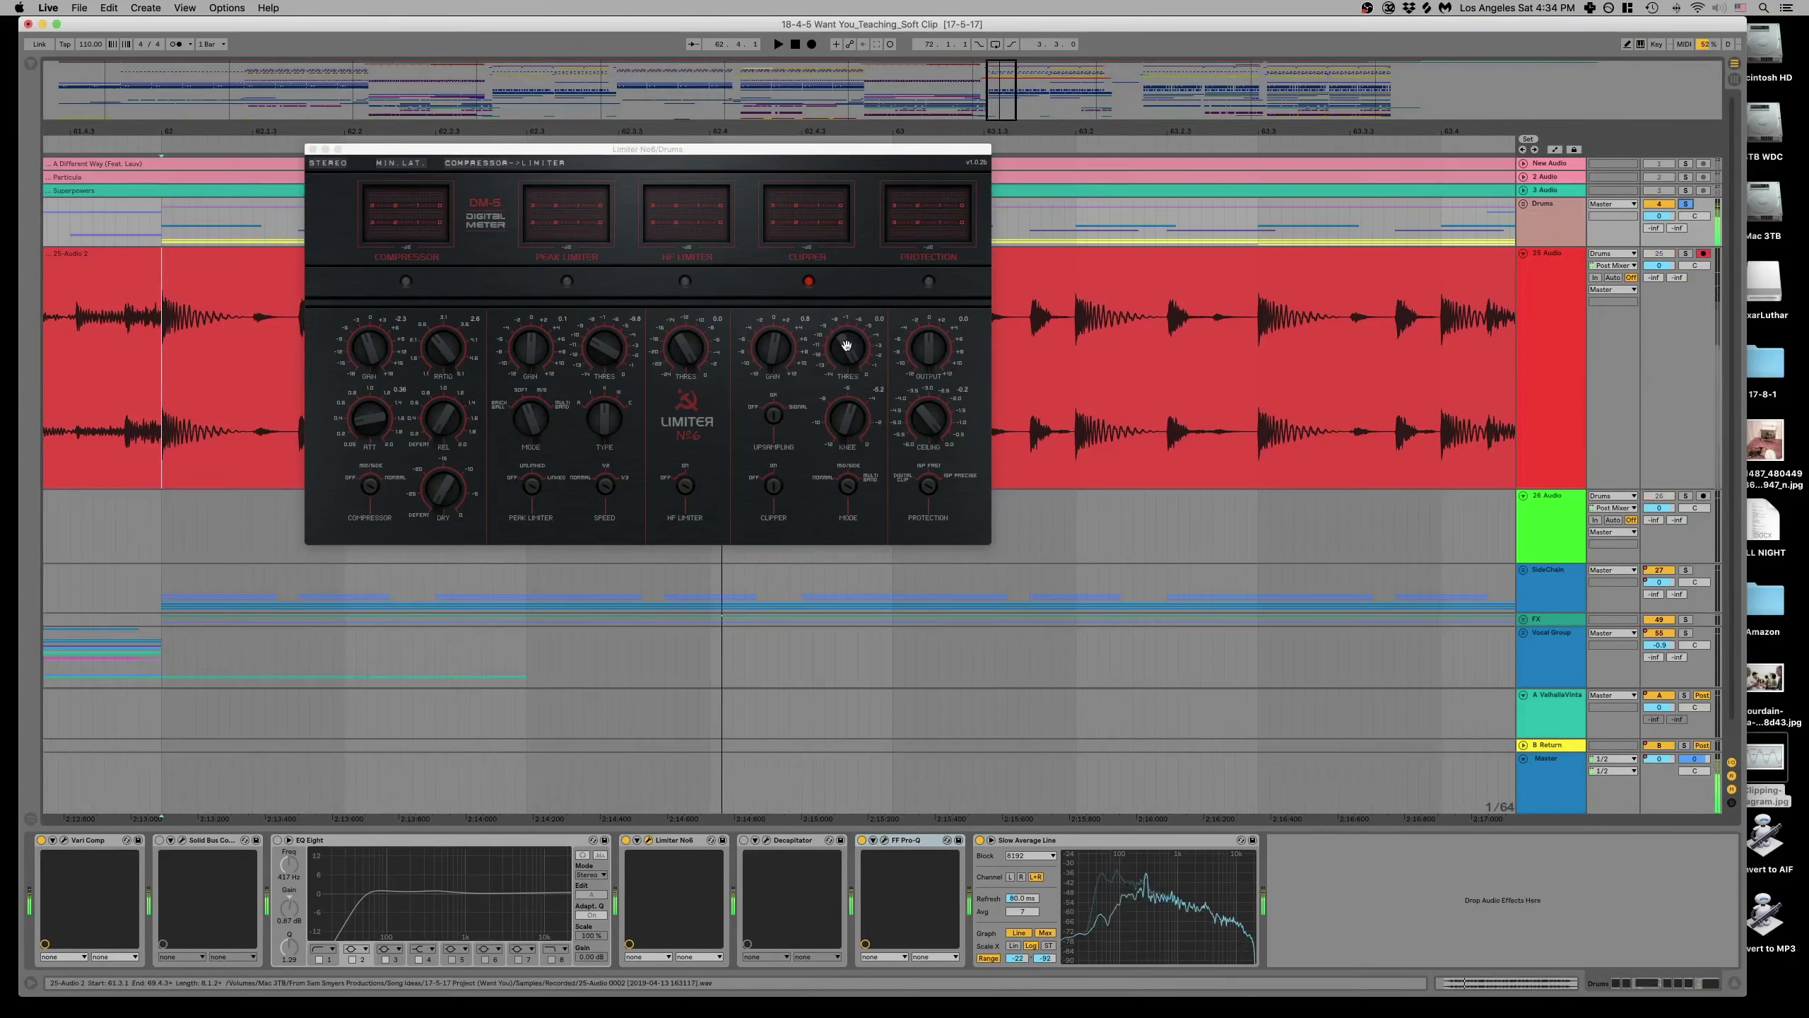
Adjust the clipper threshold in Limiter No6 by ear and clipper meter while playing the soloed drums.
left_click(848, 349)
left_click_drag(848, 349, 854, 432)
key("space")
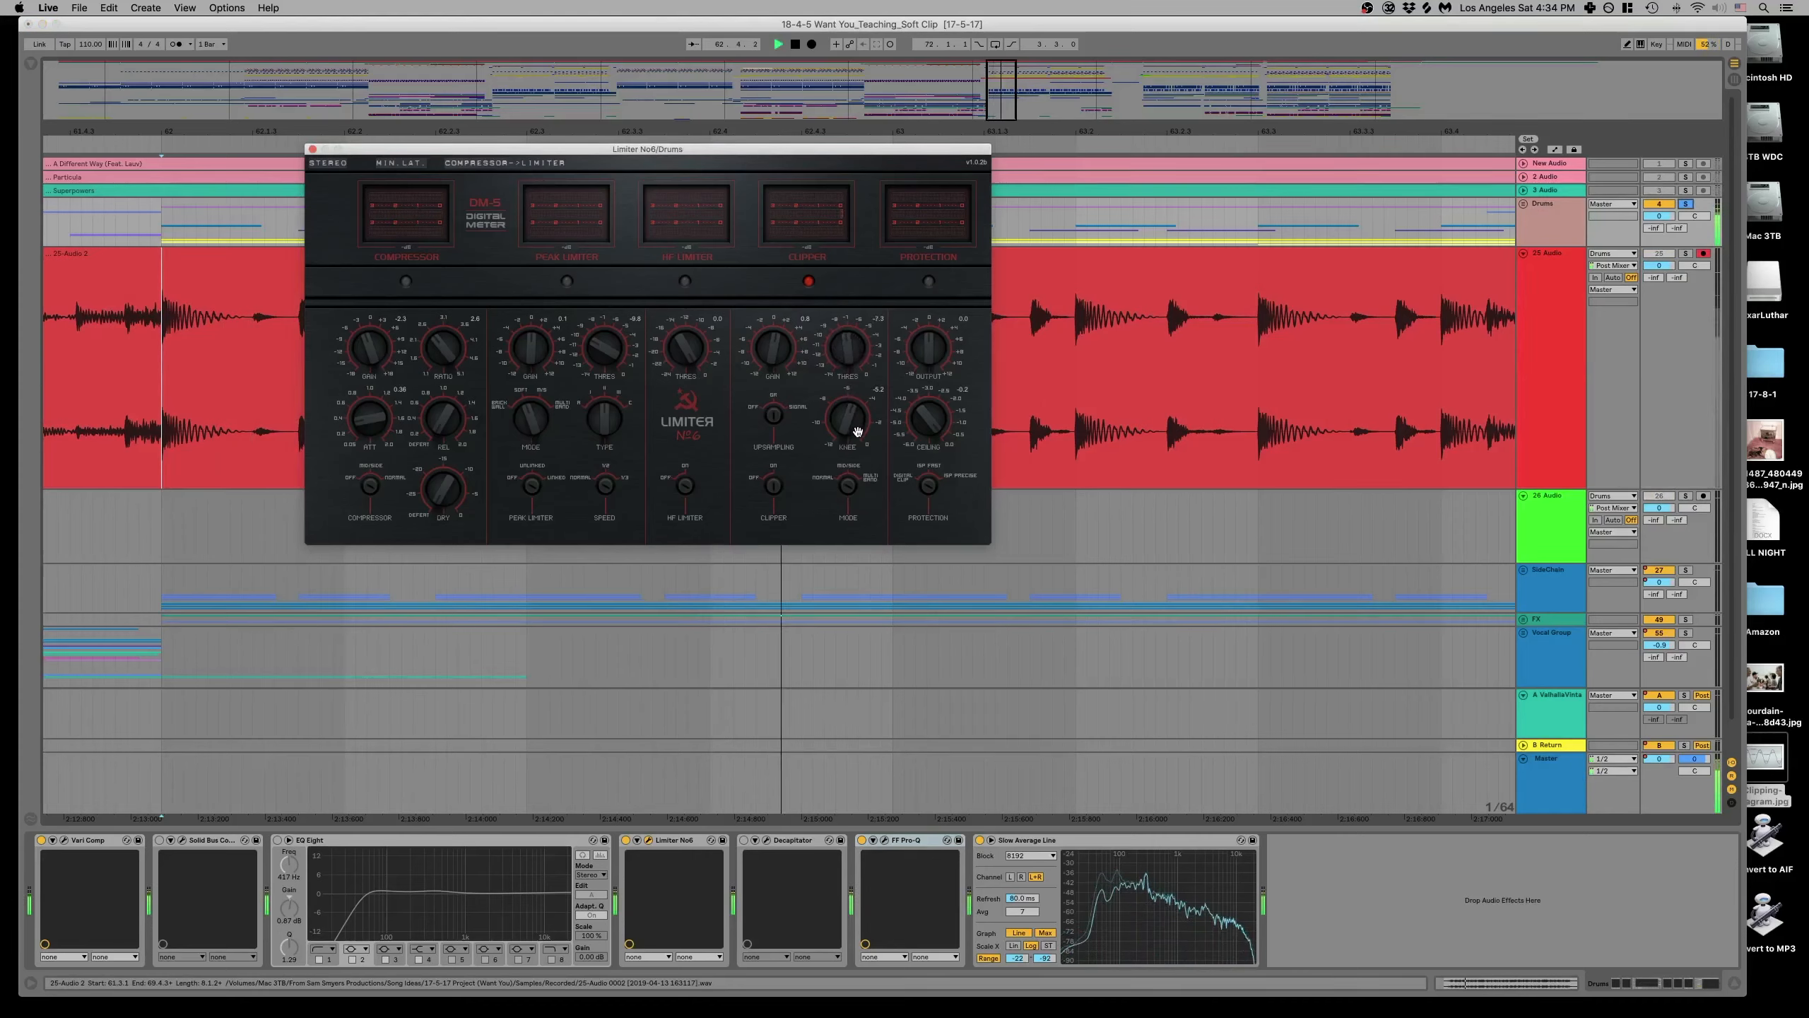
key("space")
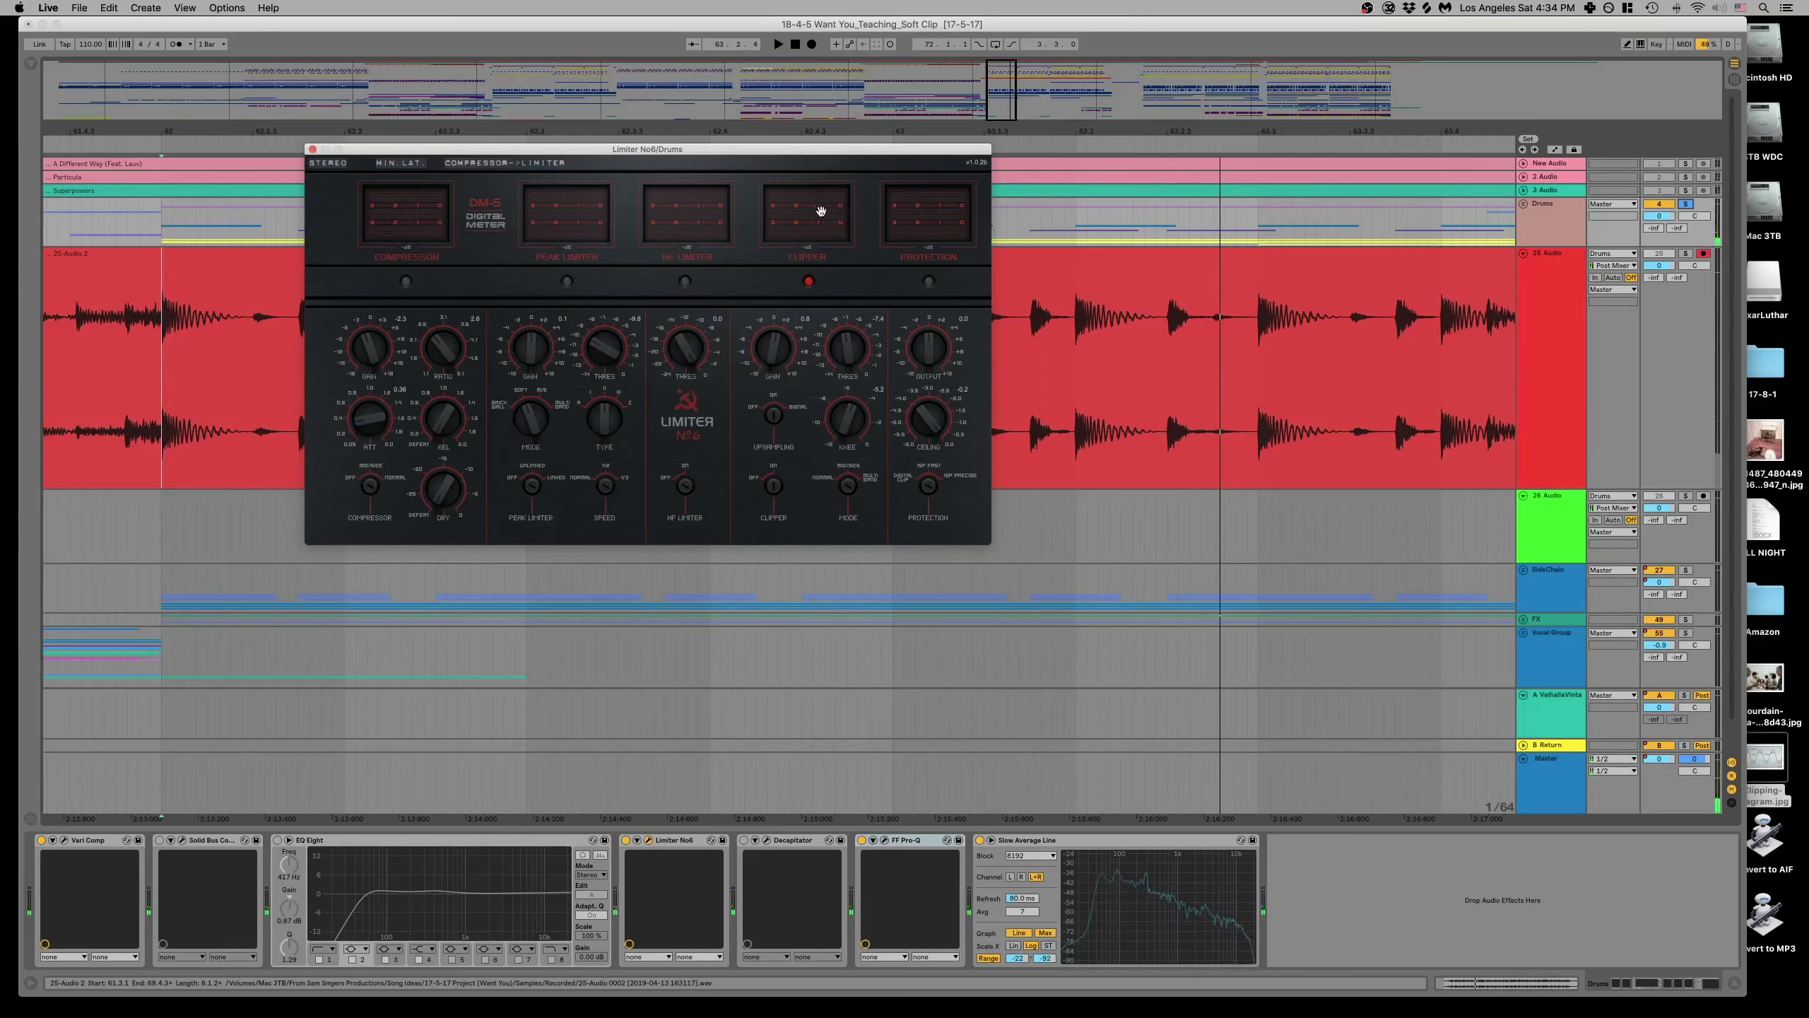
key("space")
left_click_drag(848, 341, 847, 354)
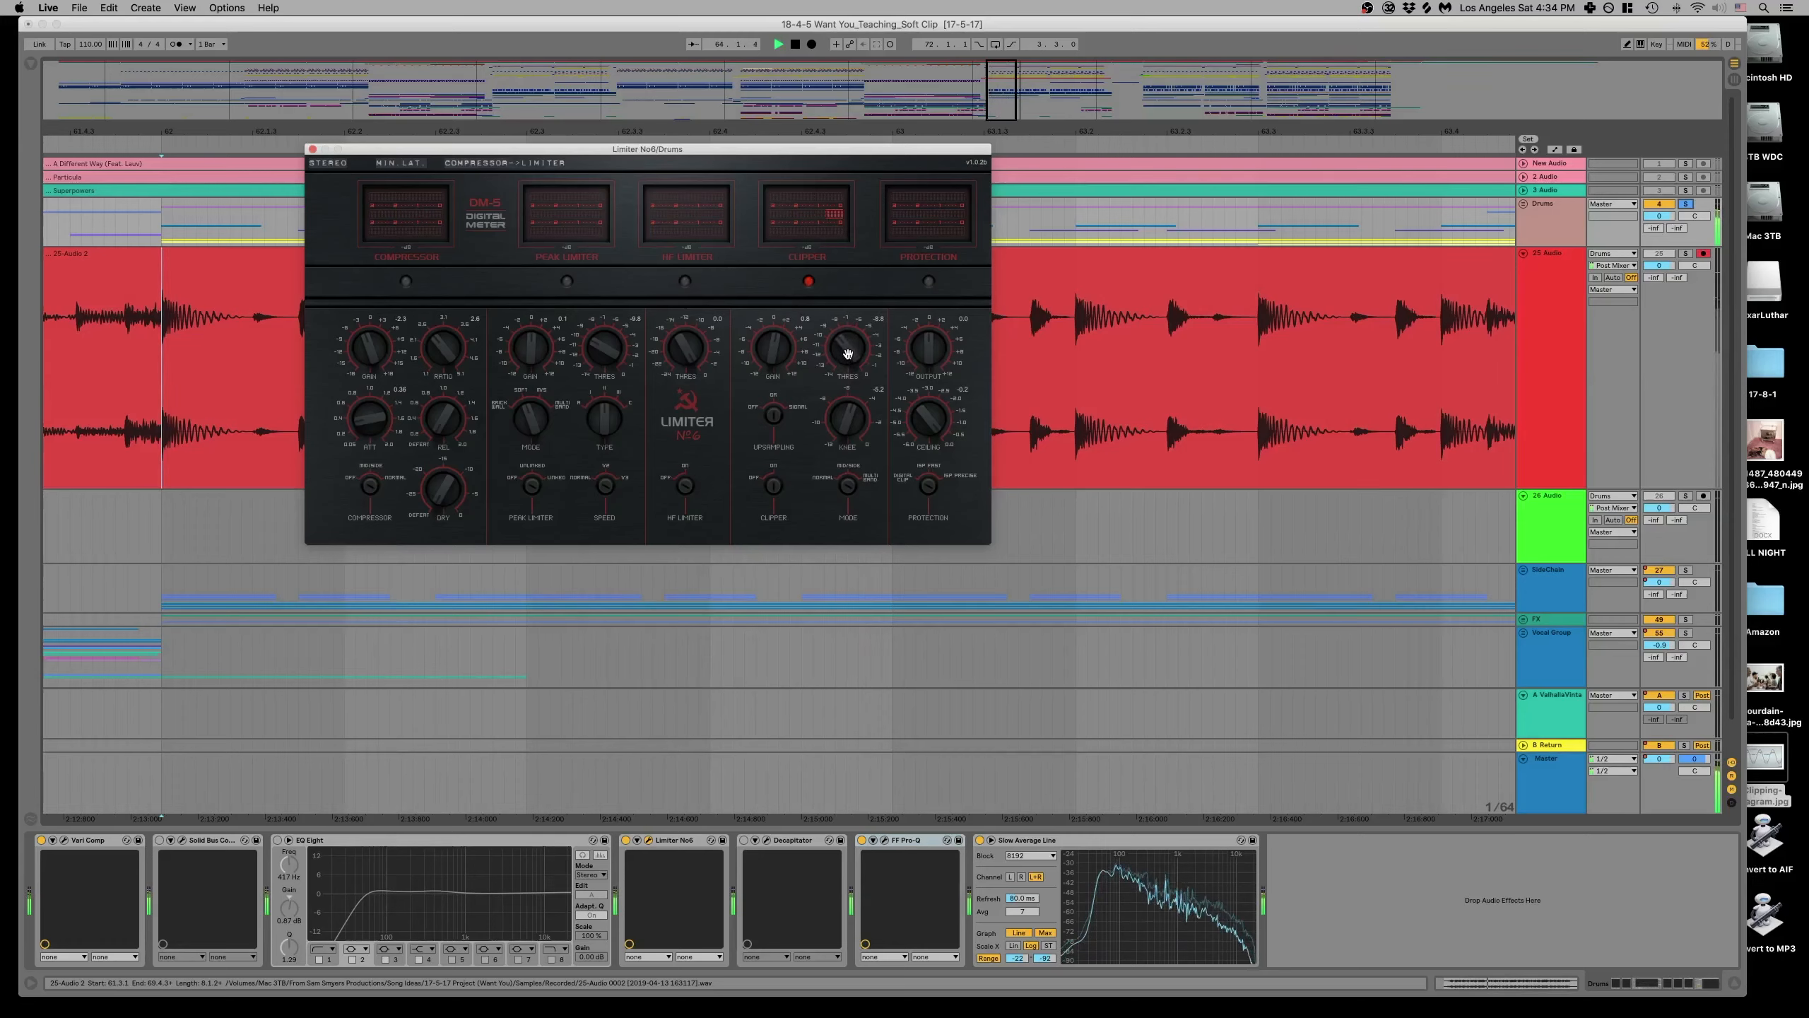
left_click_drag(847, 356, 842, 301)
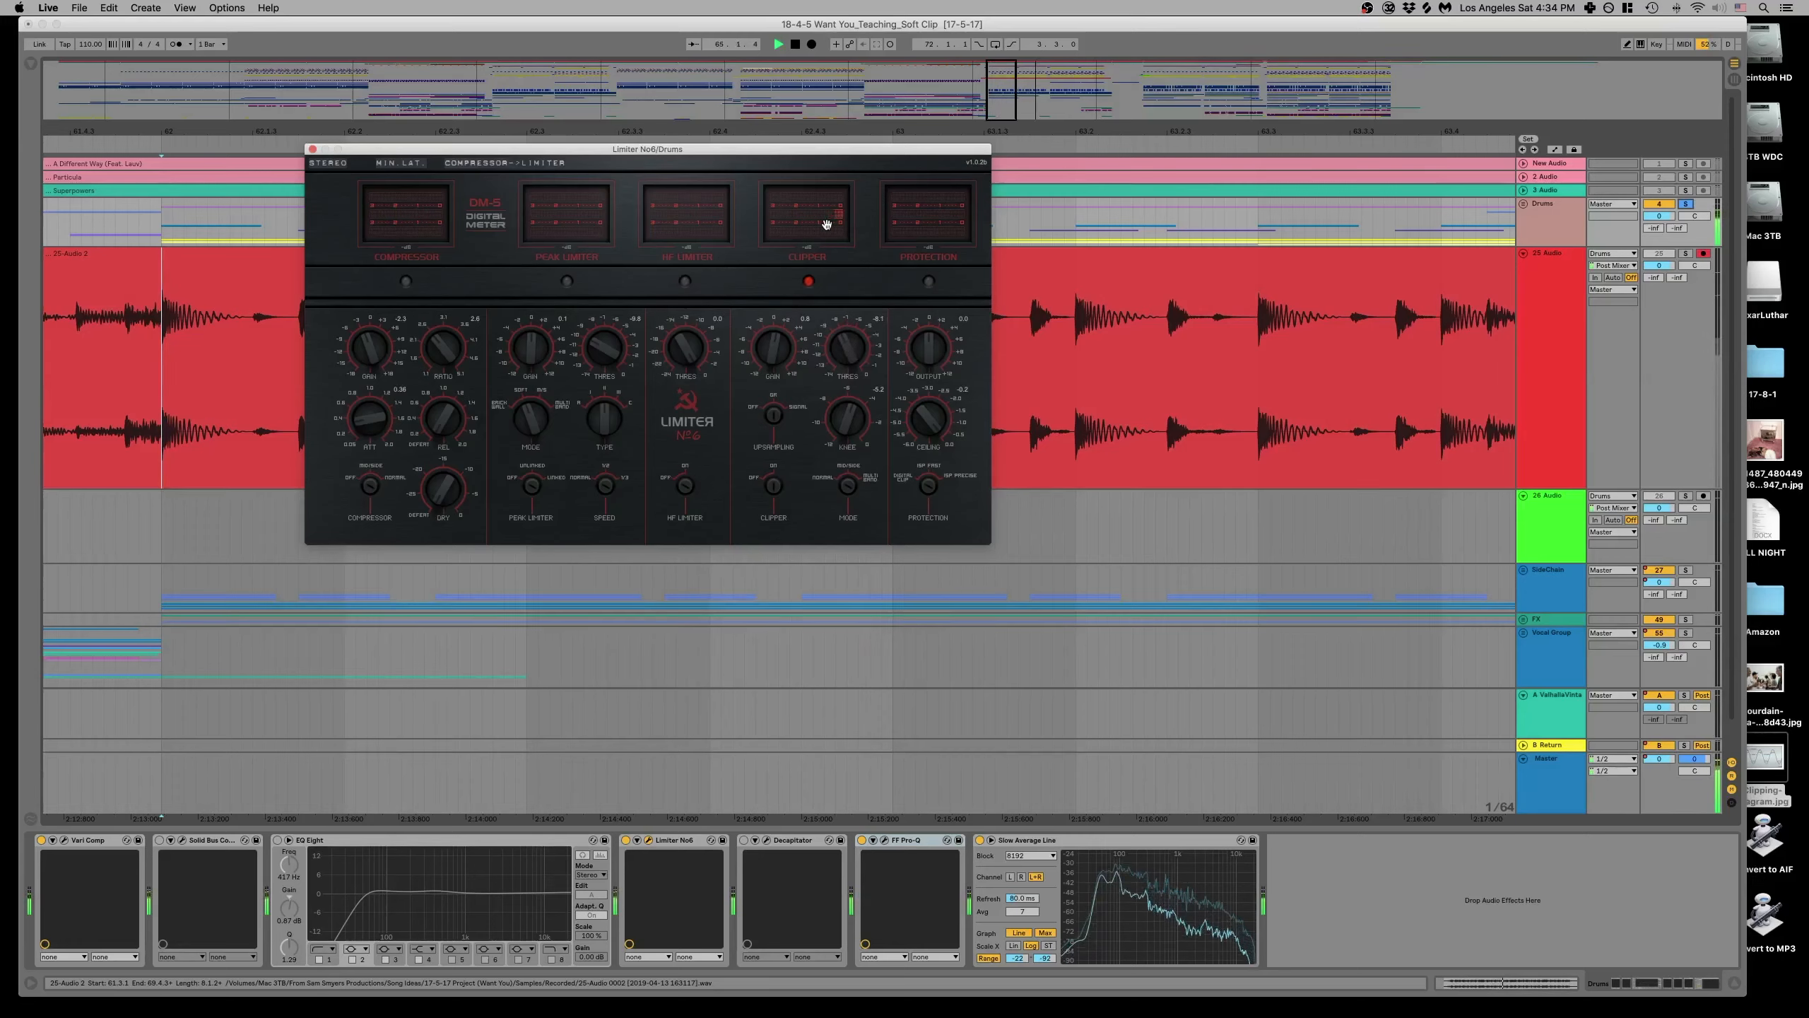
left_click_drag(846, 348, 817, 246)
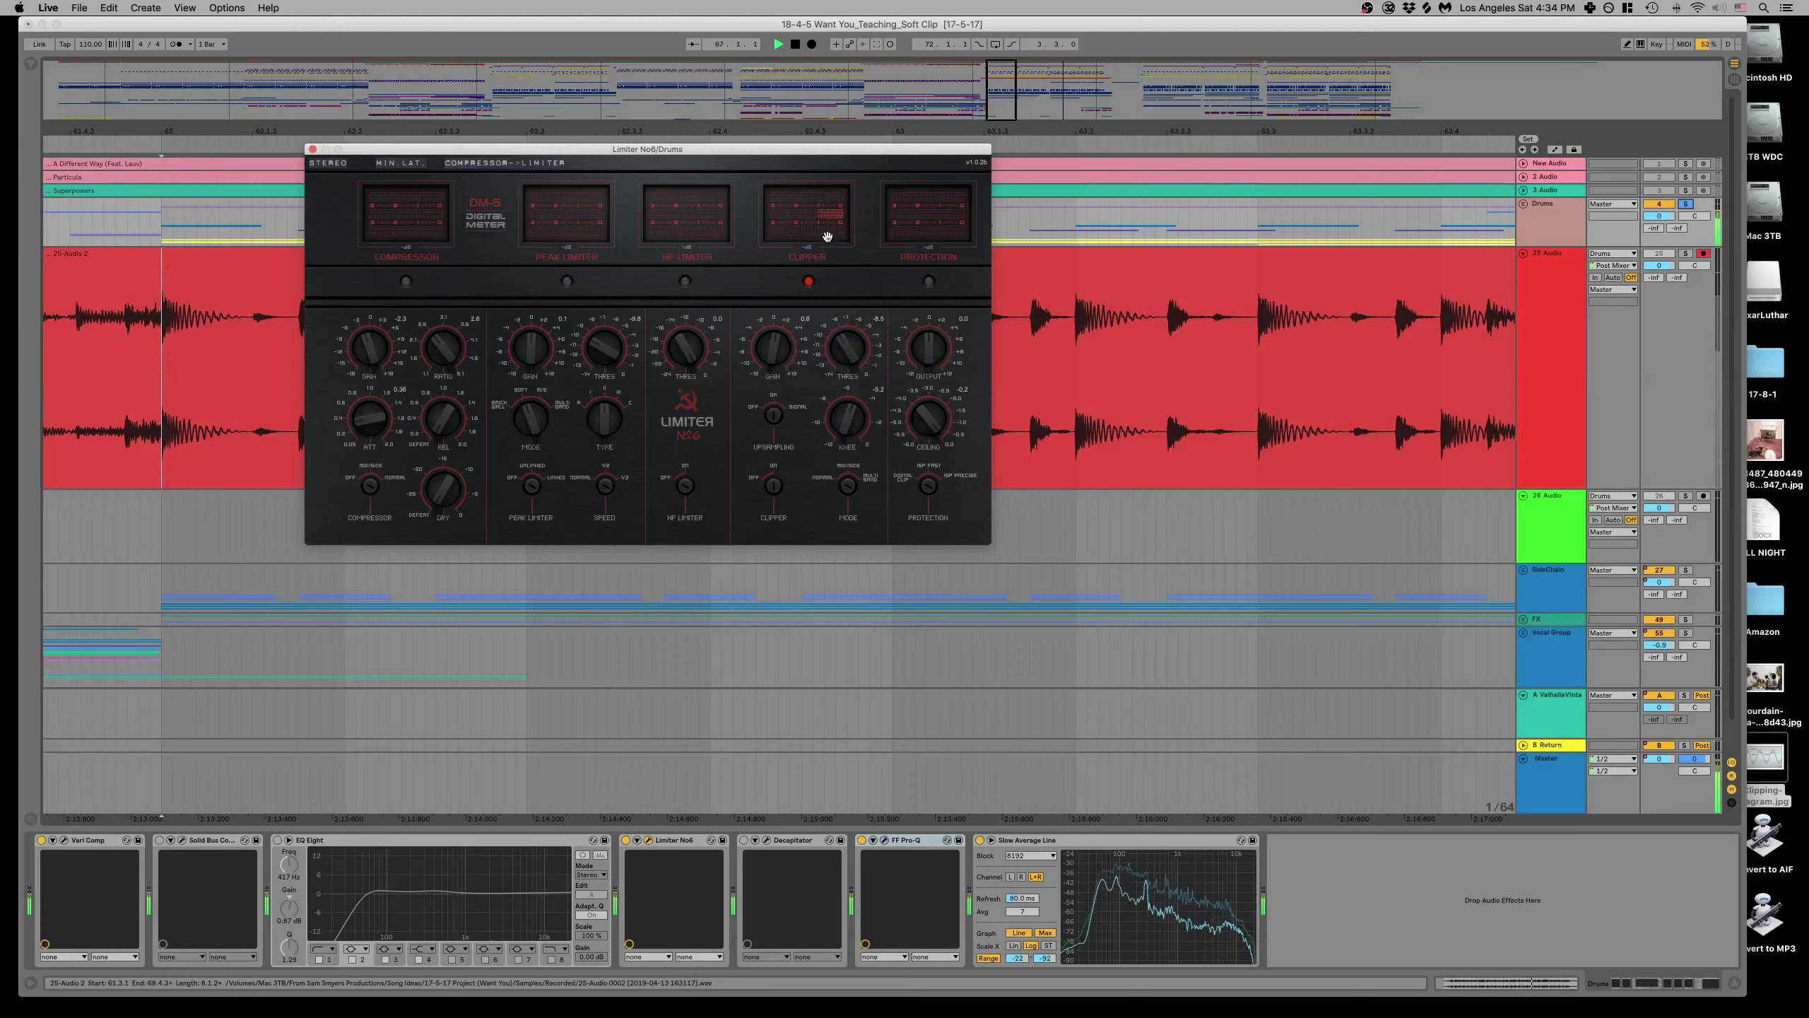
key("space")
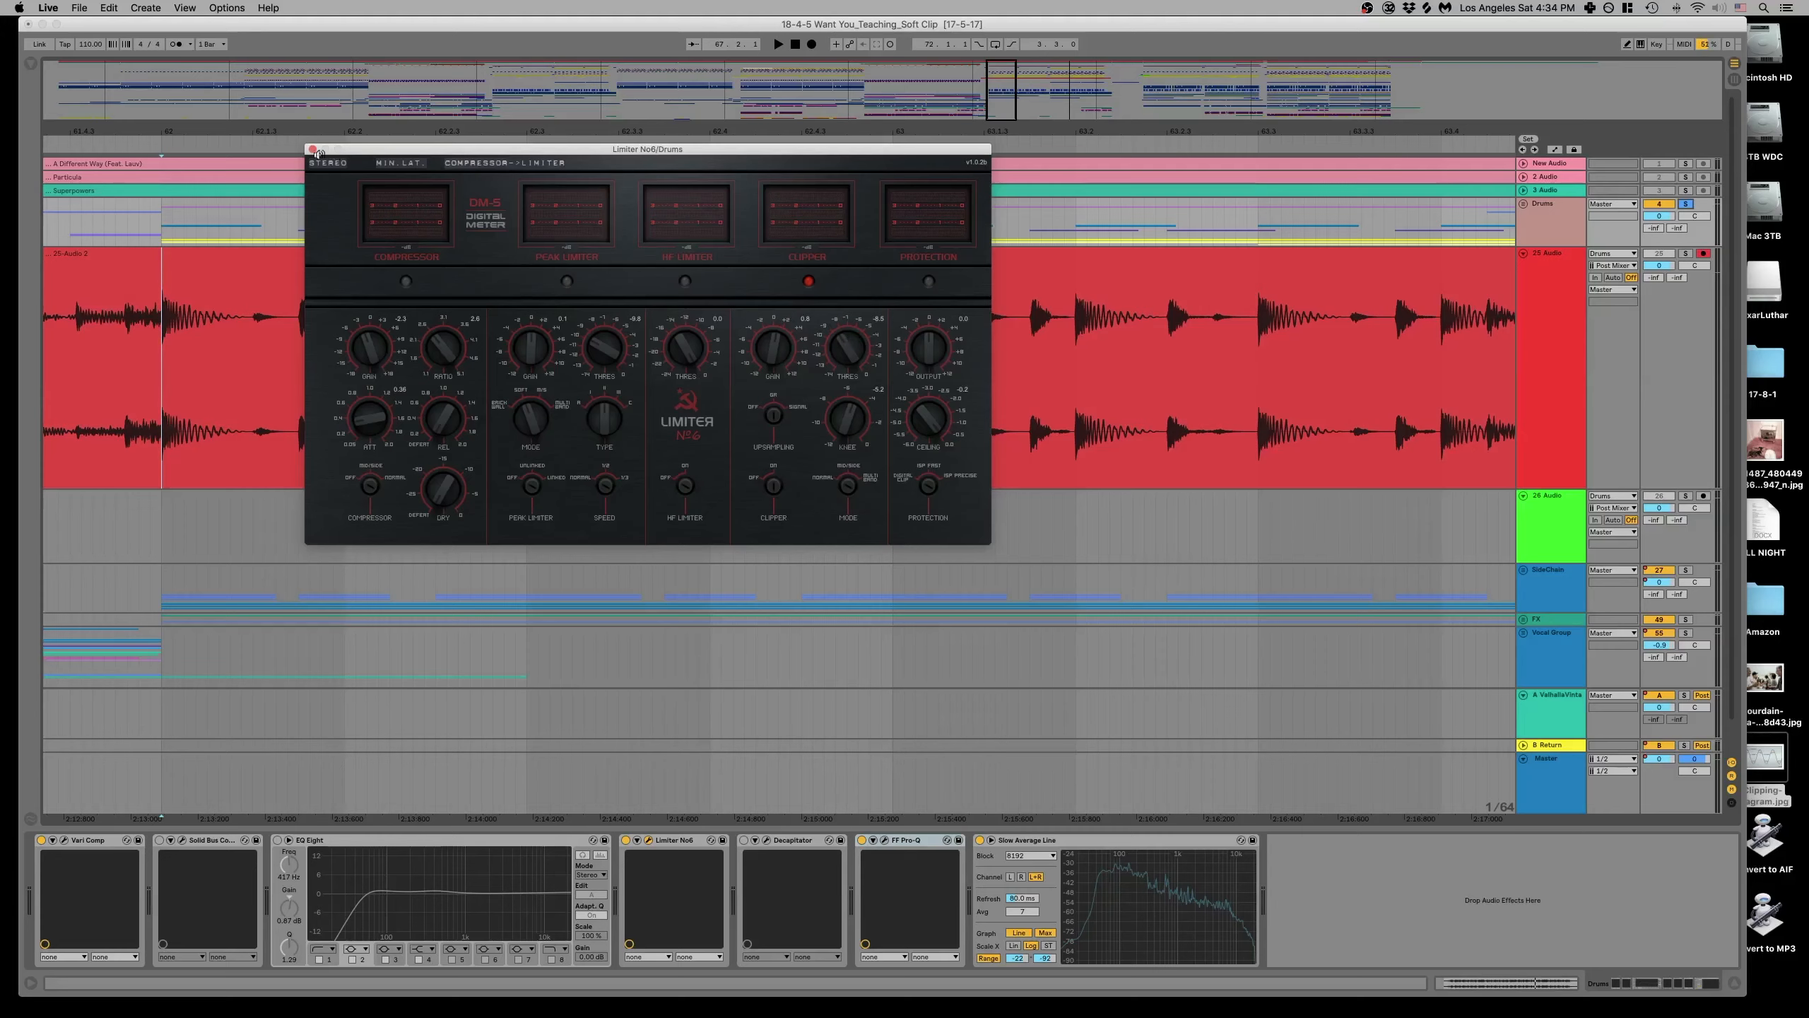
Close Limiter No6, arm the green audio track and record the soft-clipped drums onto it from the start of the red clip.
left_click(313, 150)
left_click_drag(312, 132, 312, 70)
left_click(163, 530)
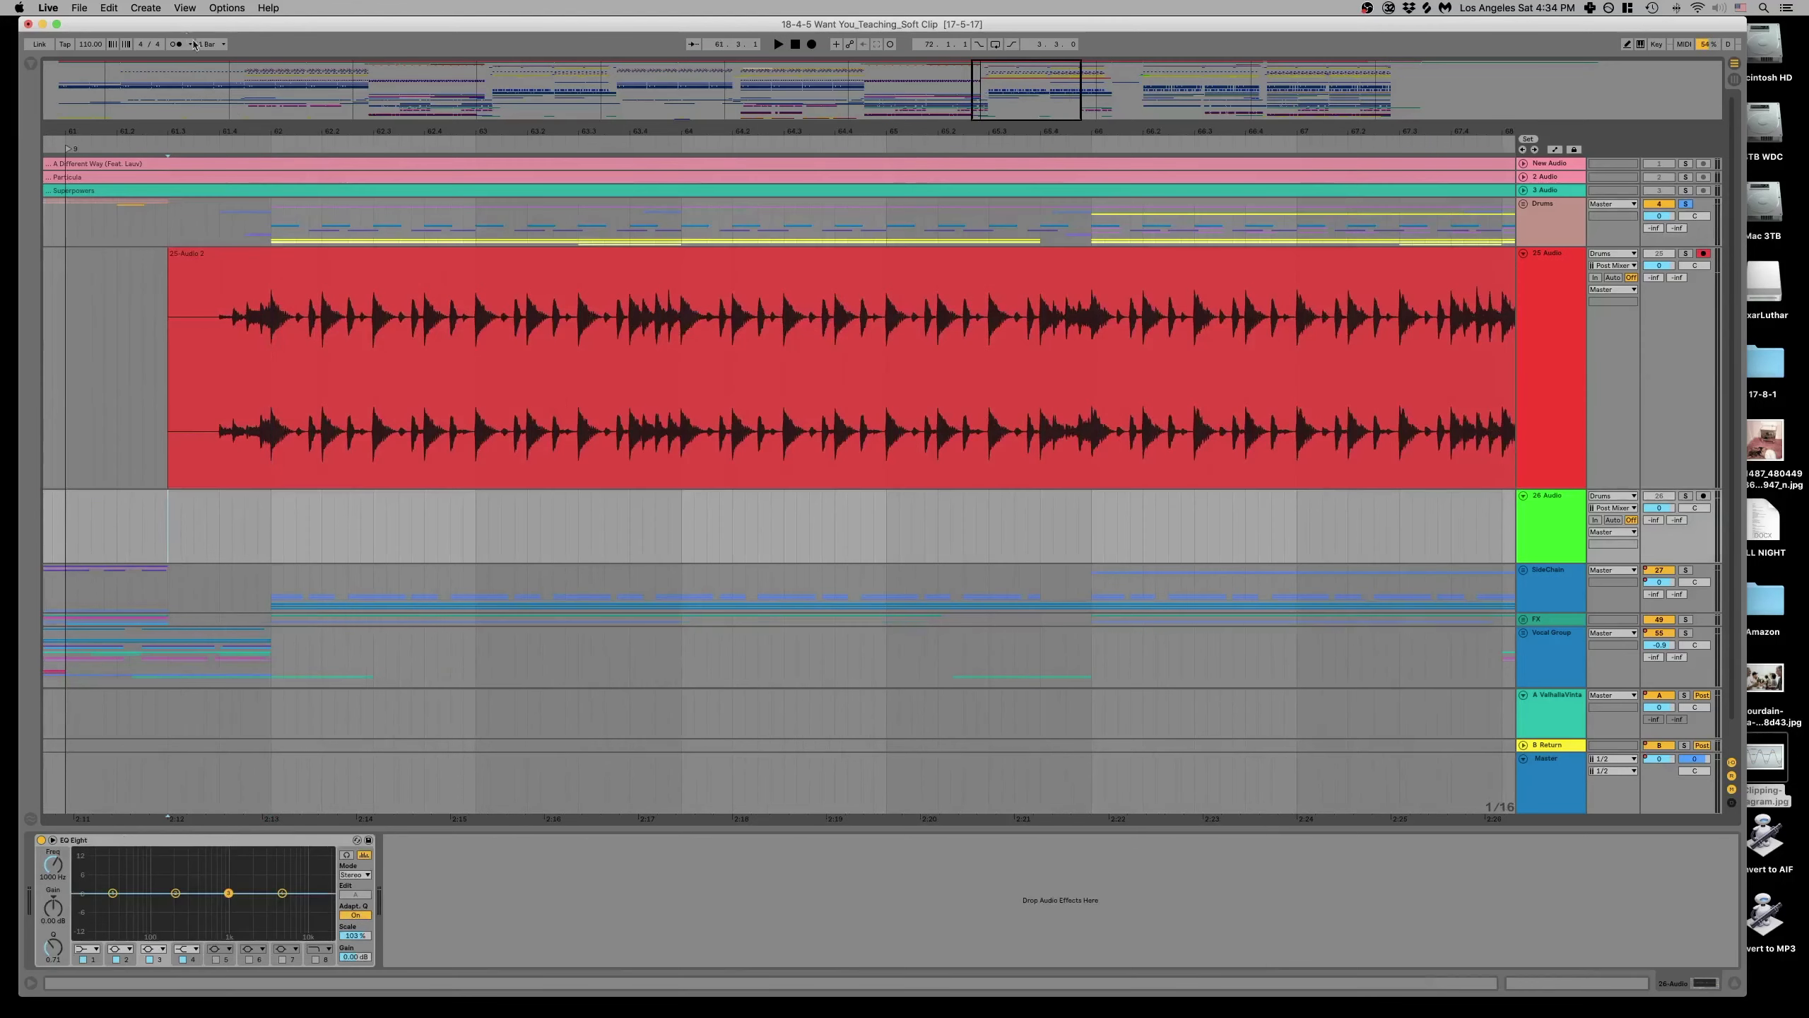
left_click(1703, 495)
key("F9")
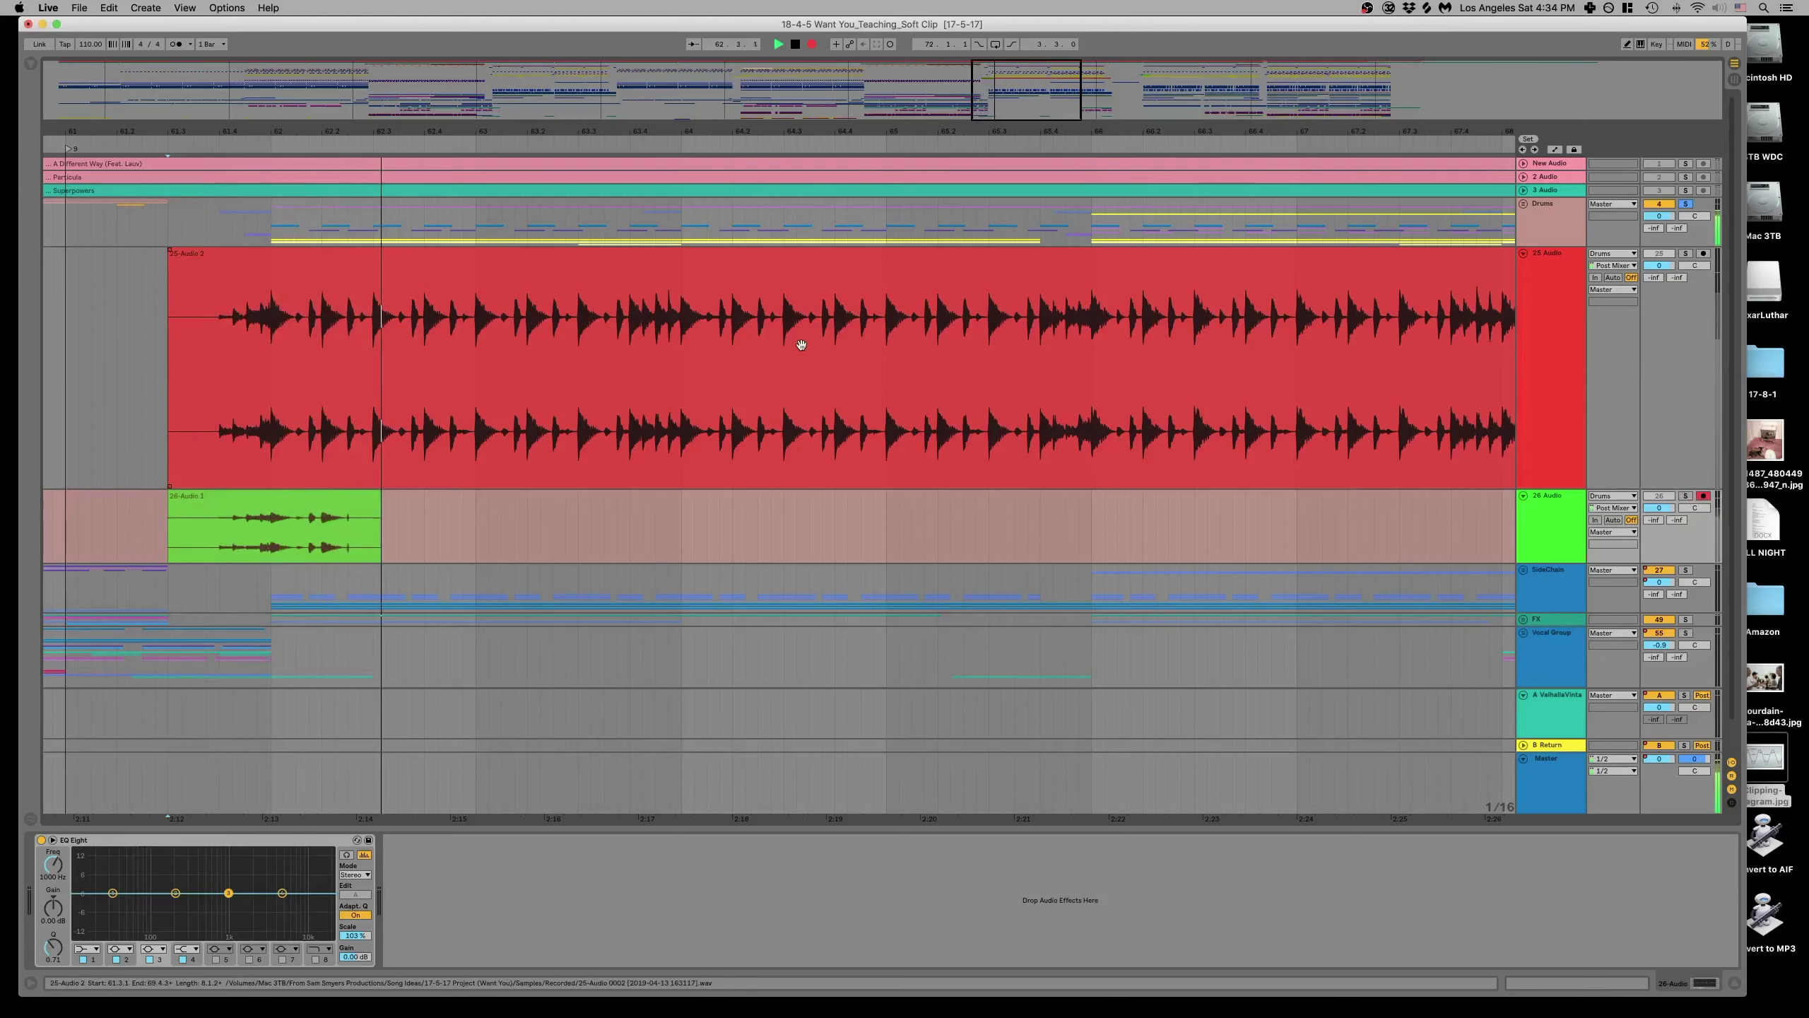
scroll(802, 345, "down", 1)
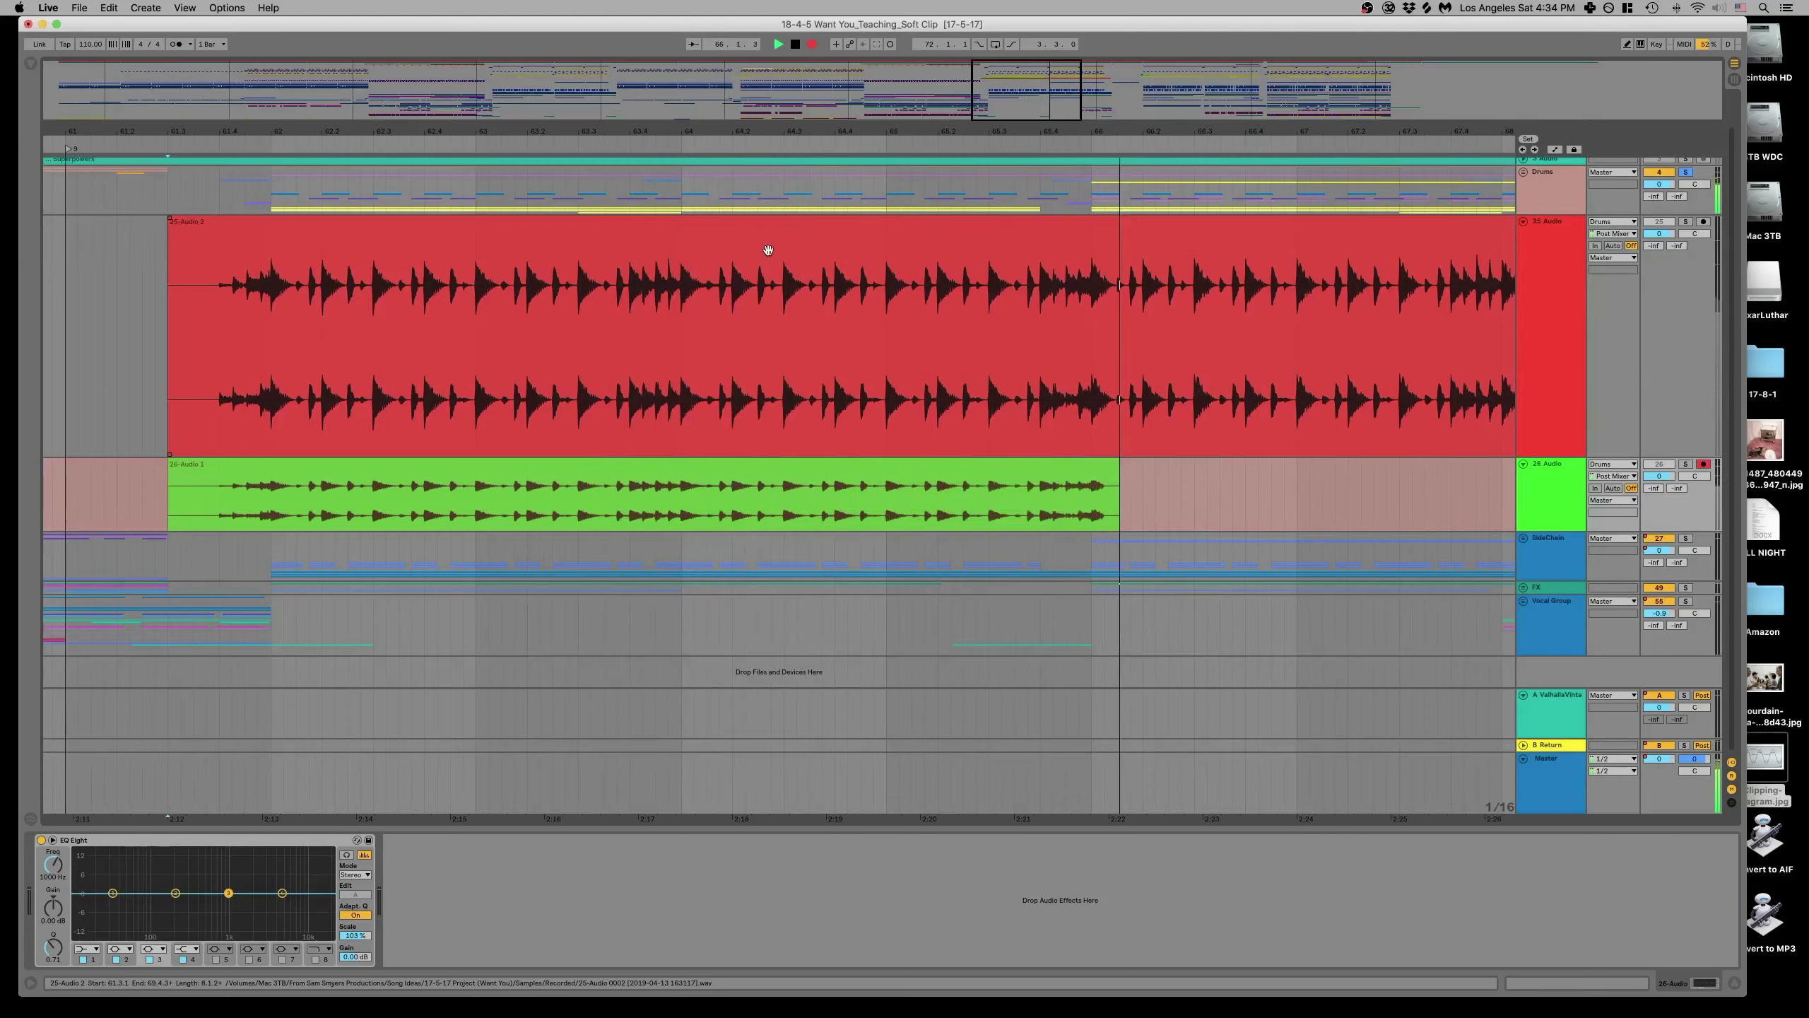
left_click_drag(841, 126, 841, 85)
left_click_drag(1080, 296, 925, 299)
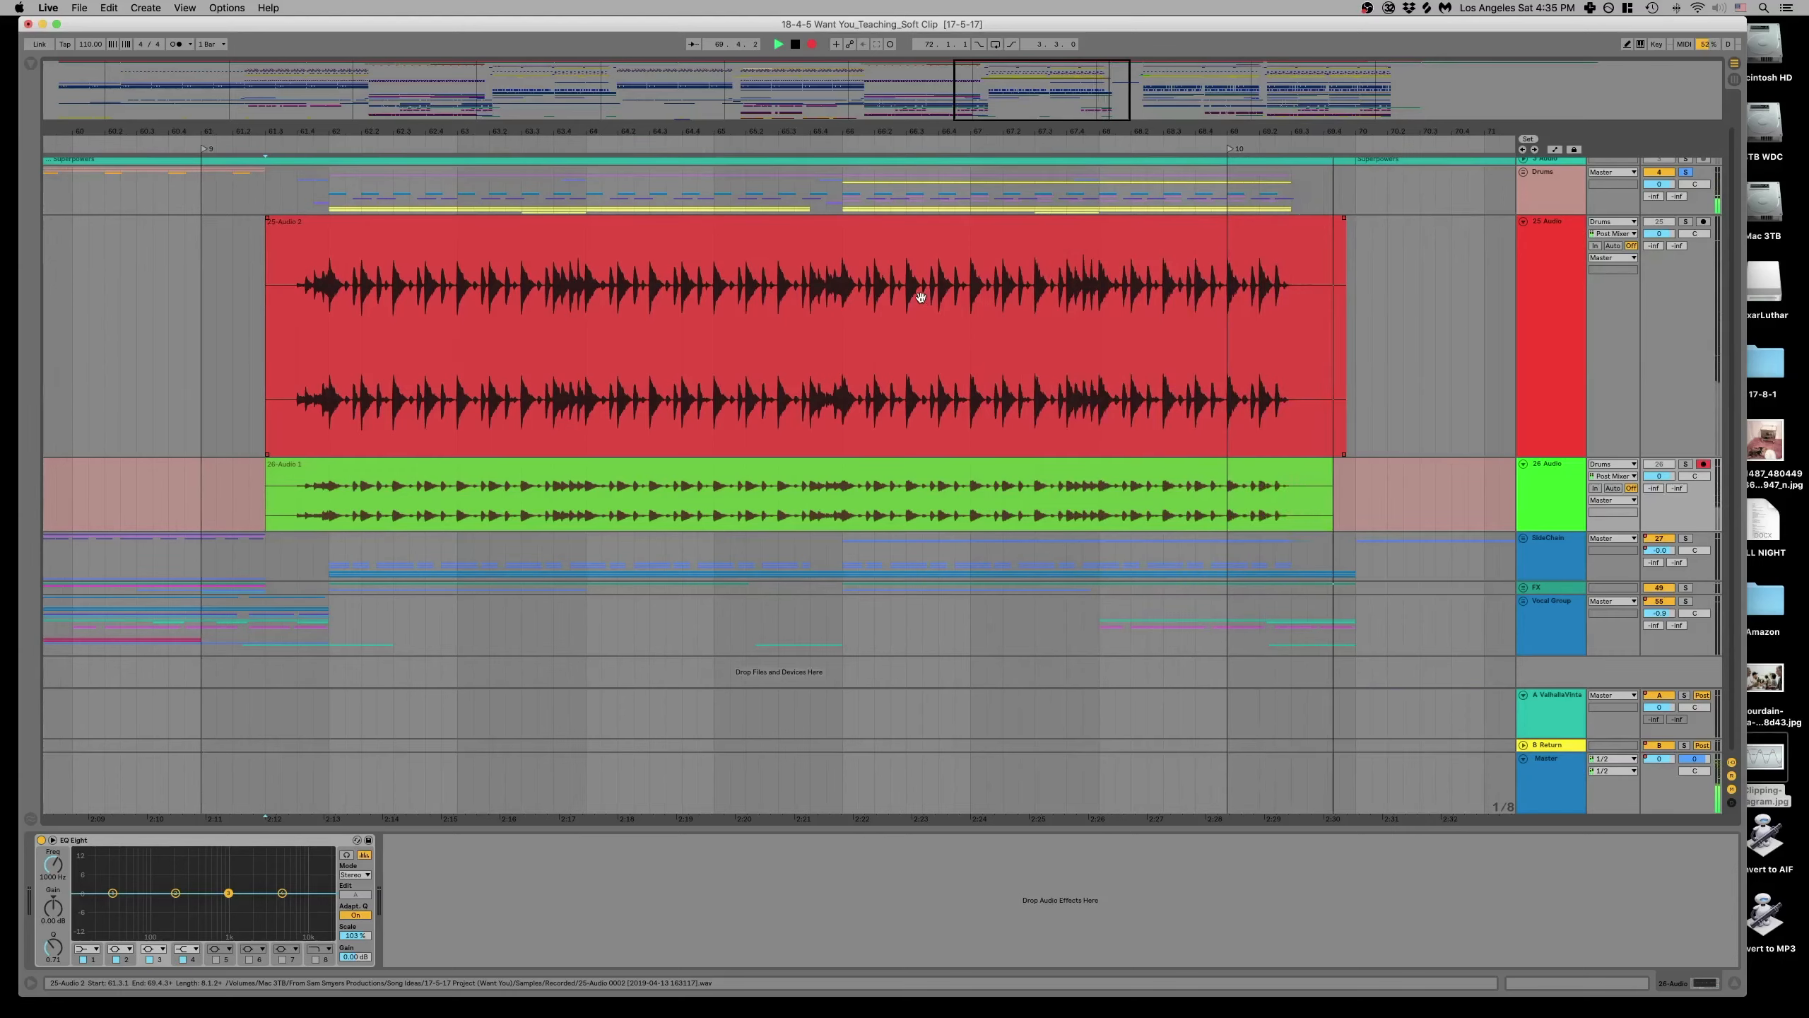
key("space")
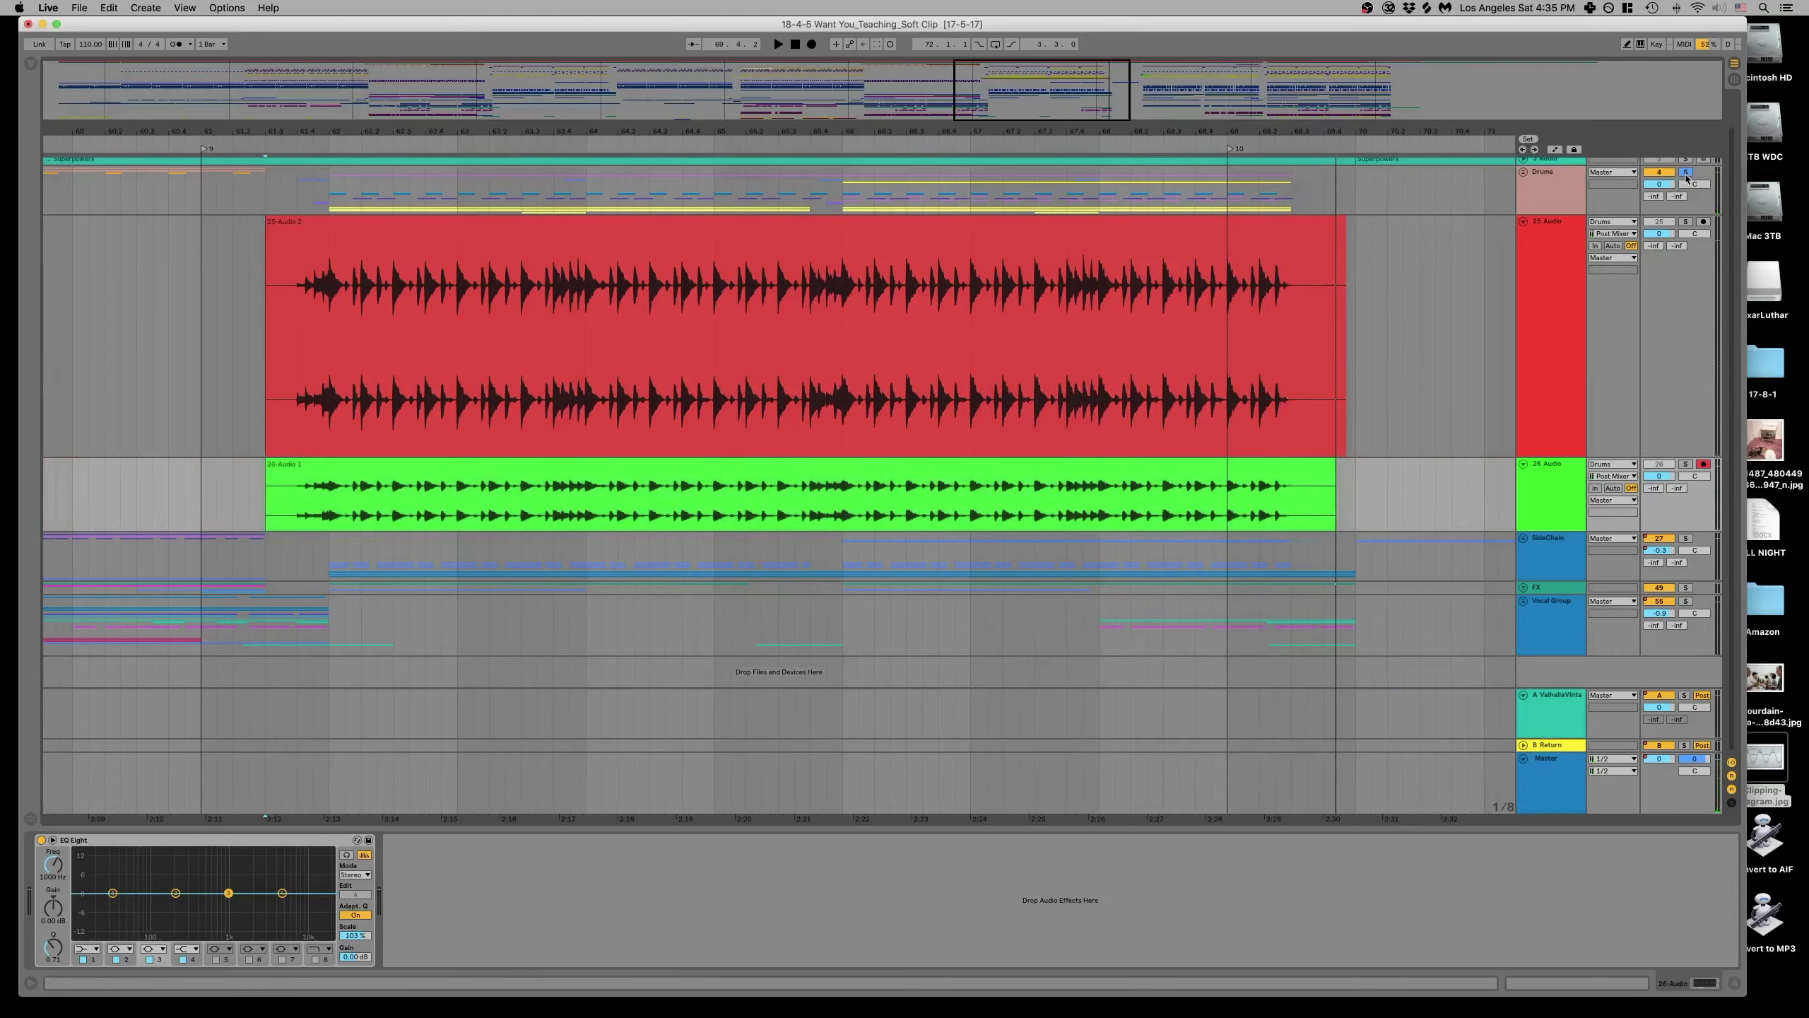
Enlarge the green audio track and compare the transients of its drum waveform with those in the red track up close.
left_click_drag(1551, 531, 1549, 670)
scroll(1497, 593, "down", 3)
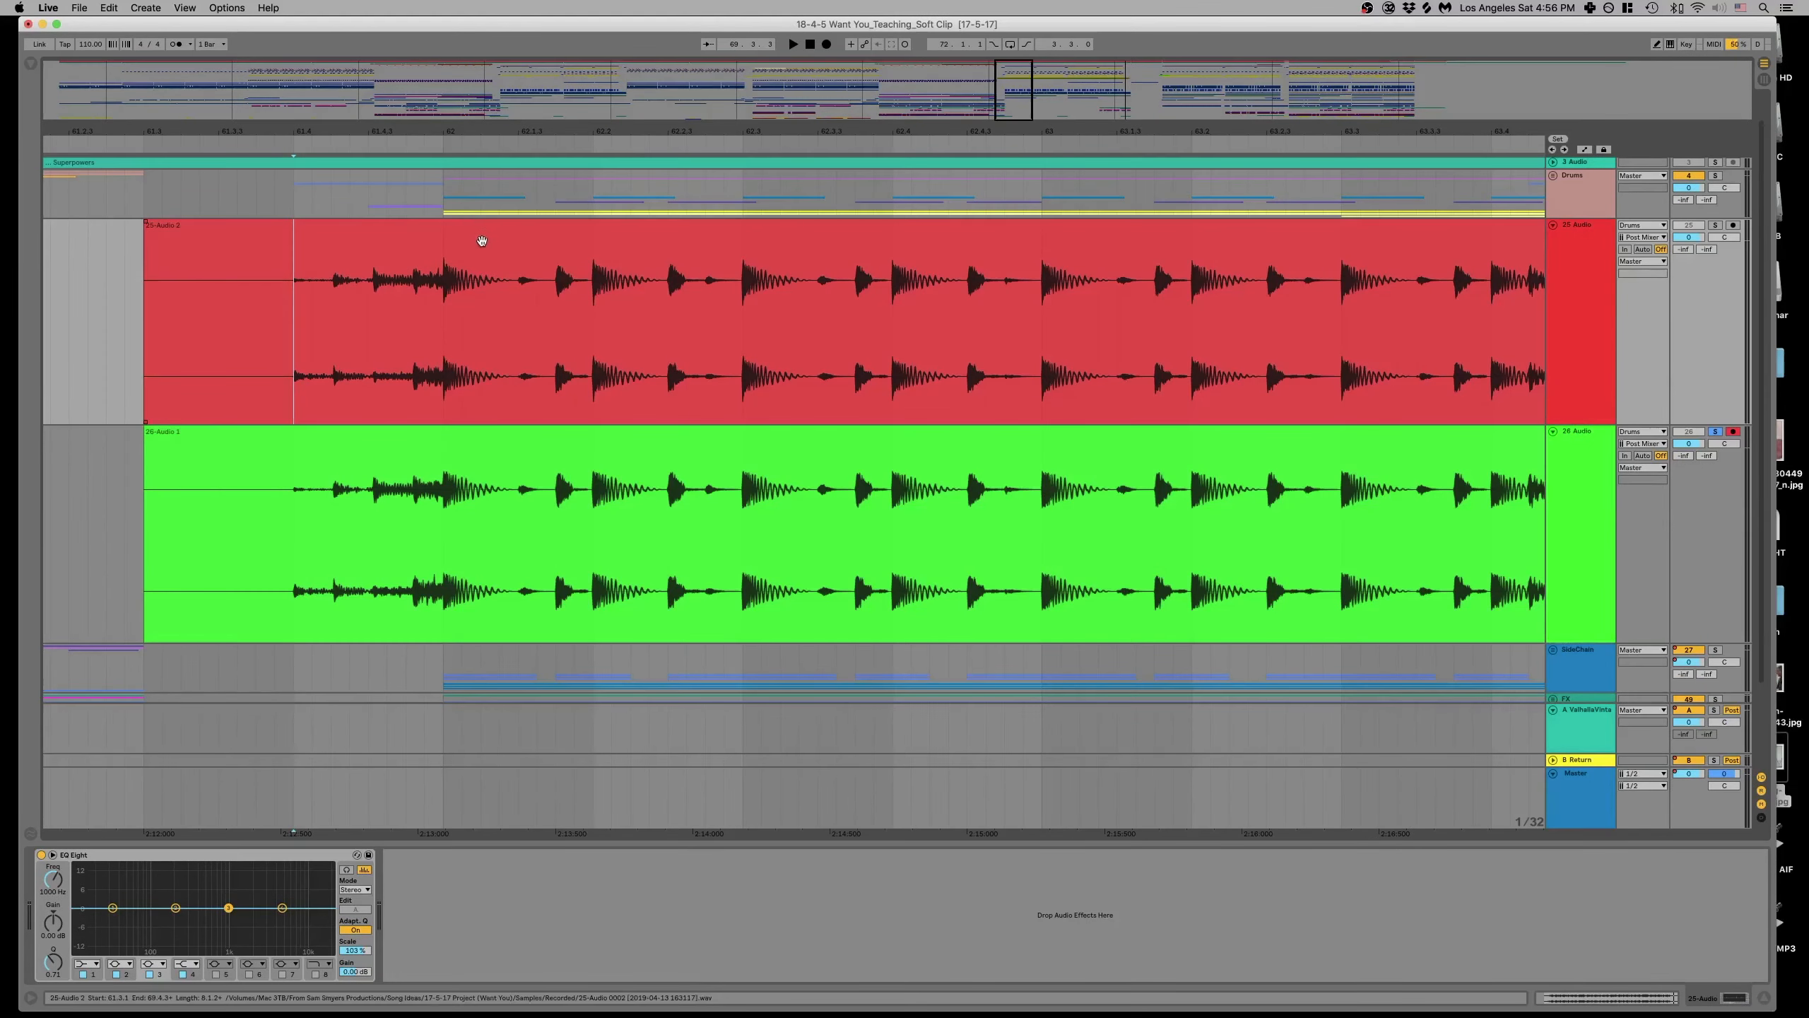
left_click(482, 241)
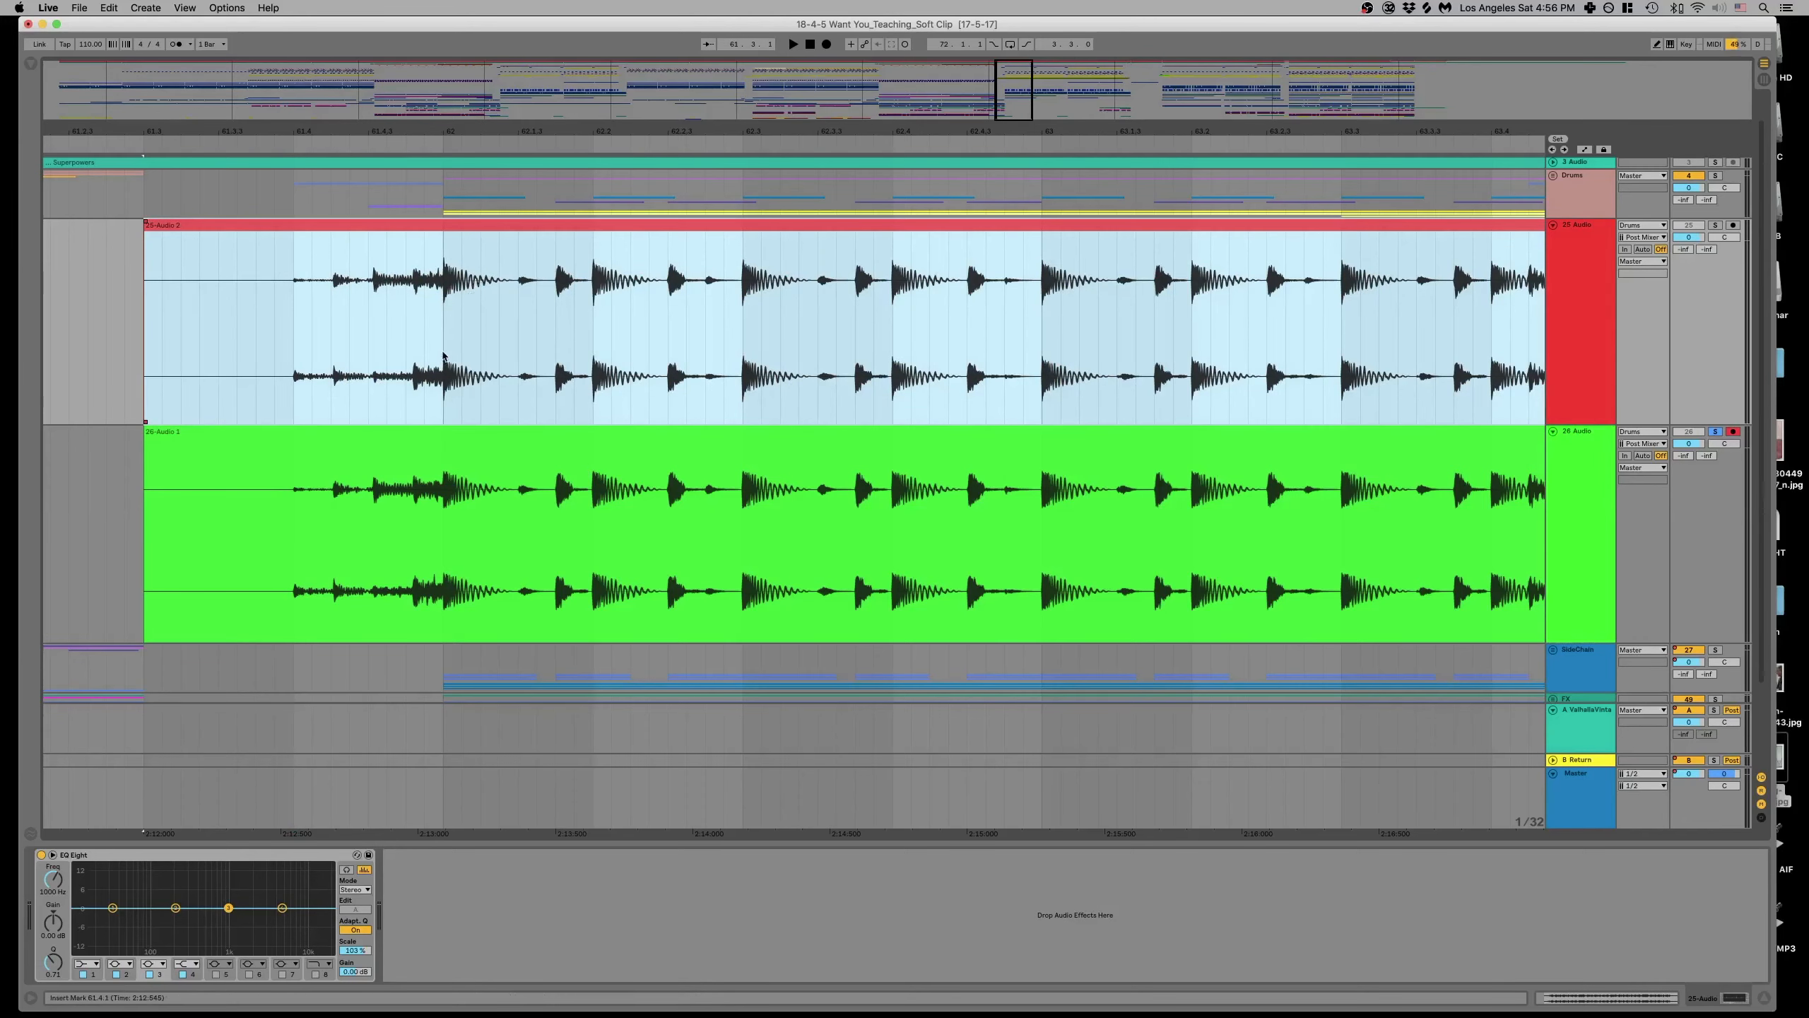
left_click(503, 461)
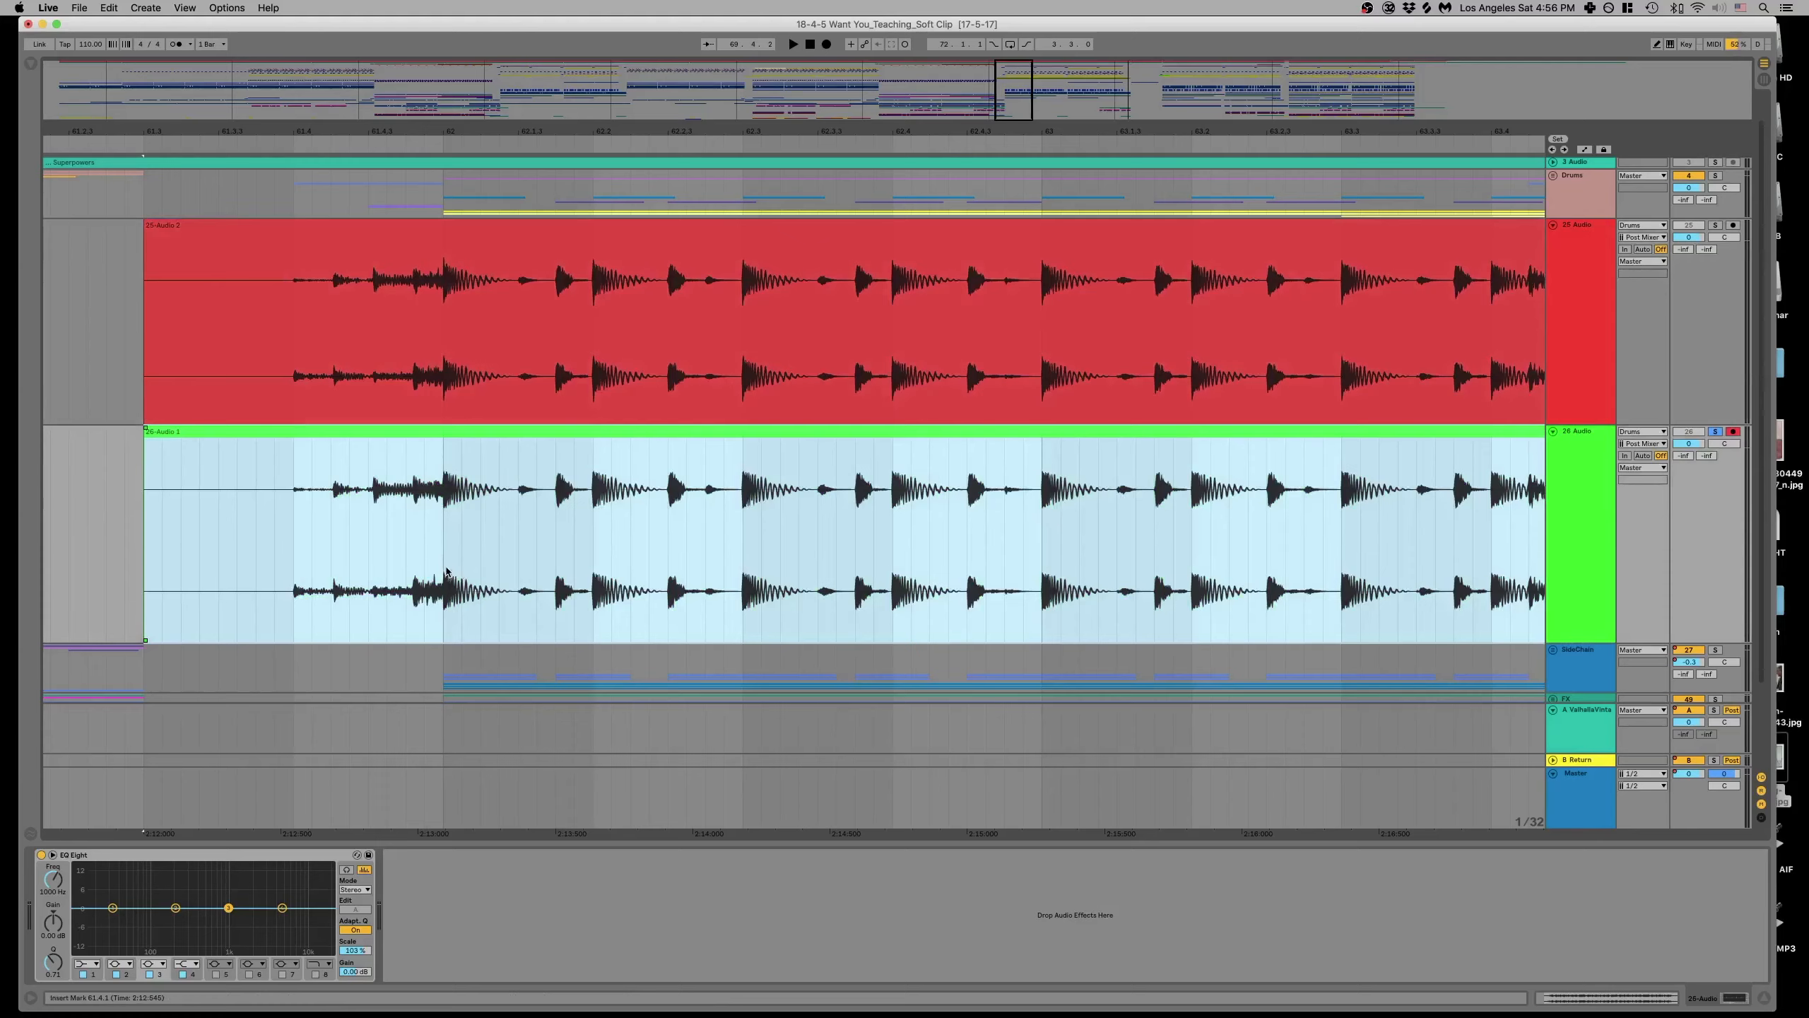
left_click(442, 569)
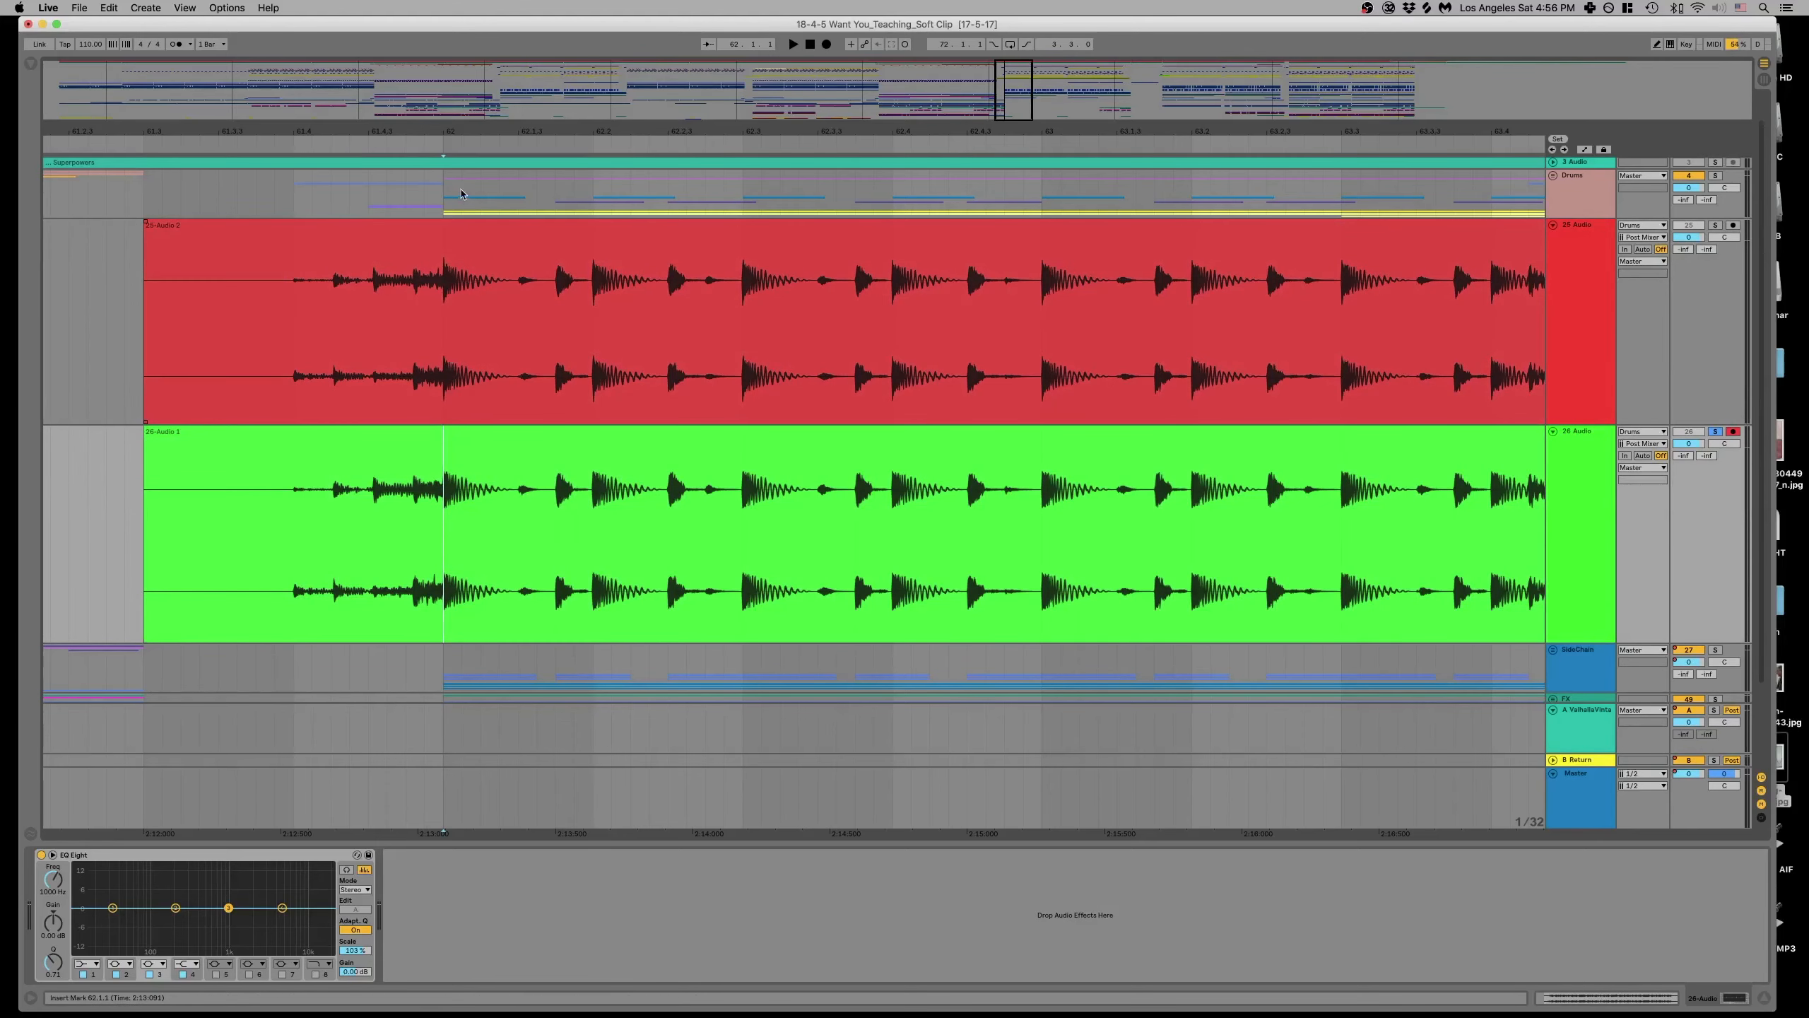
left_click_drag(568, 130, 570, 214)
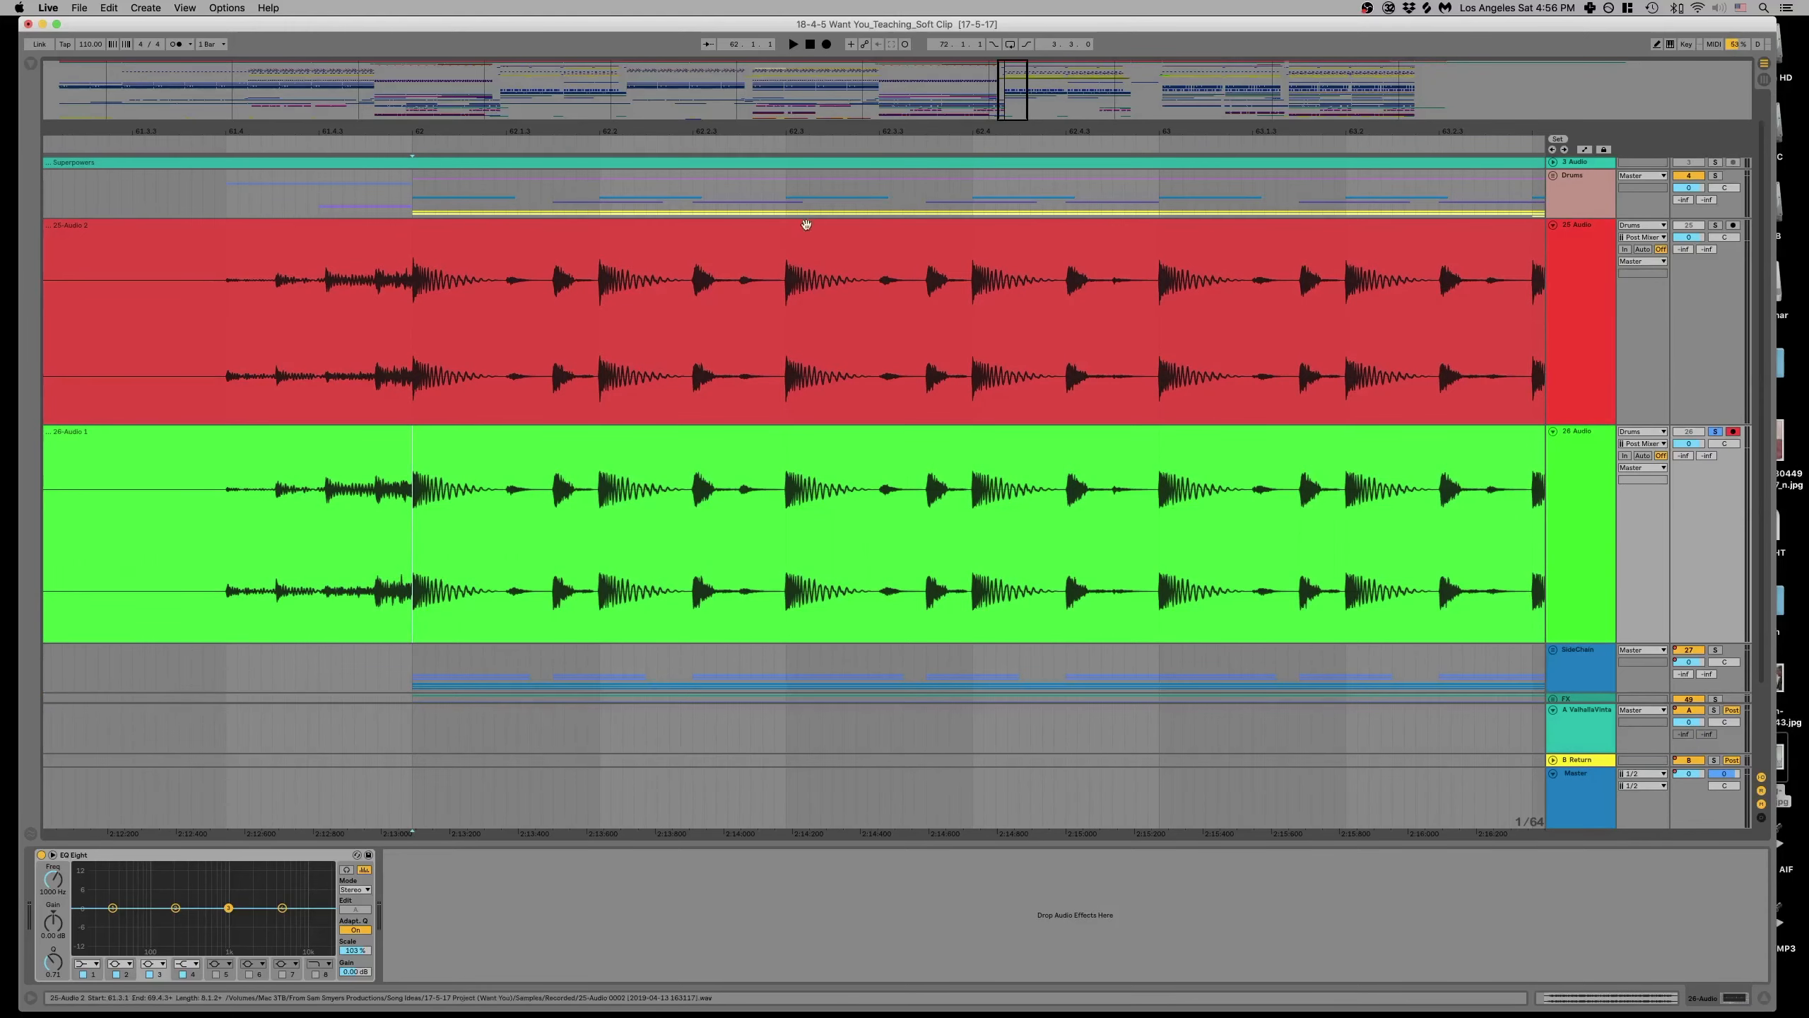
left_click_drag(761, 132, 719, 242)
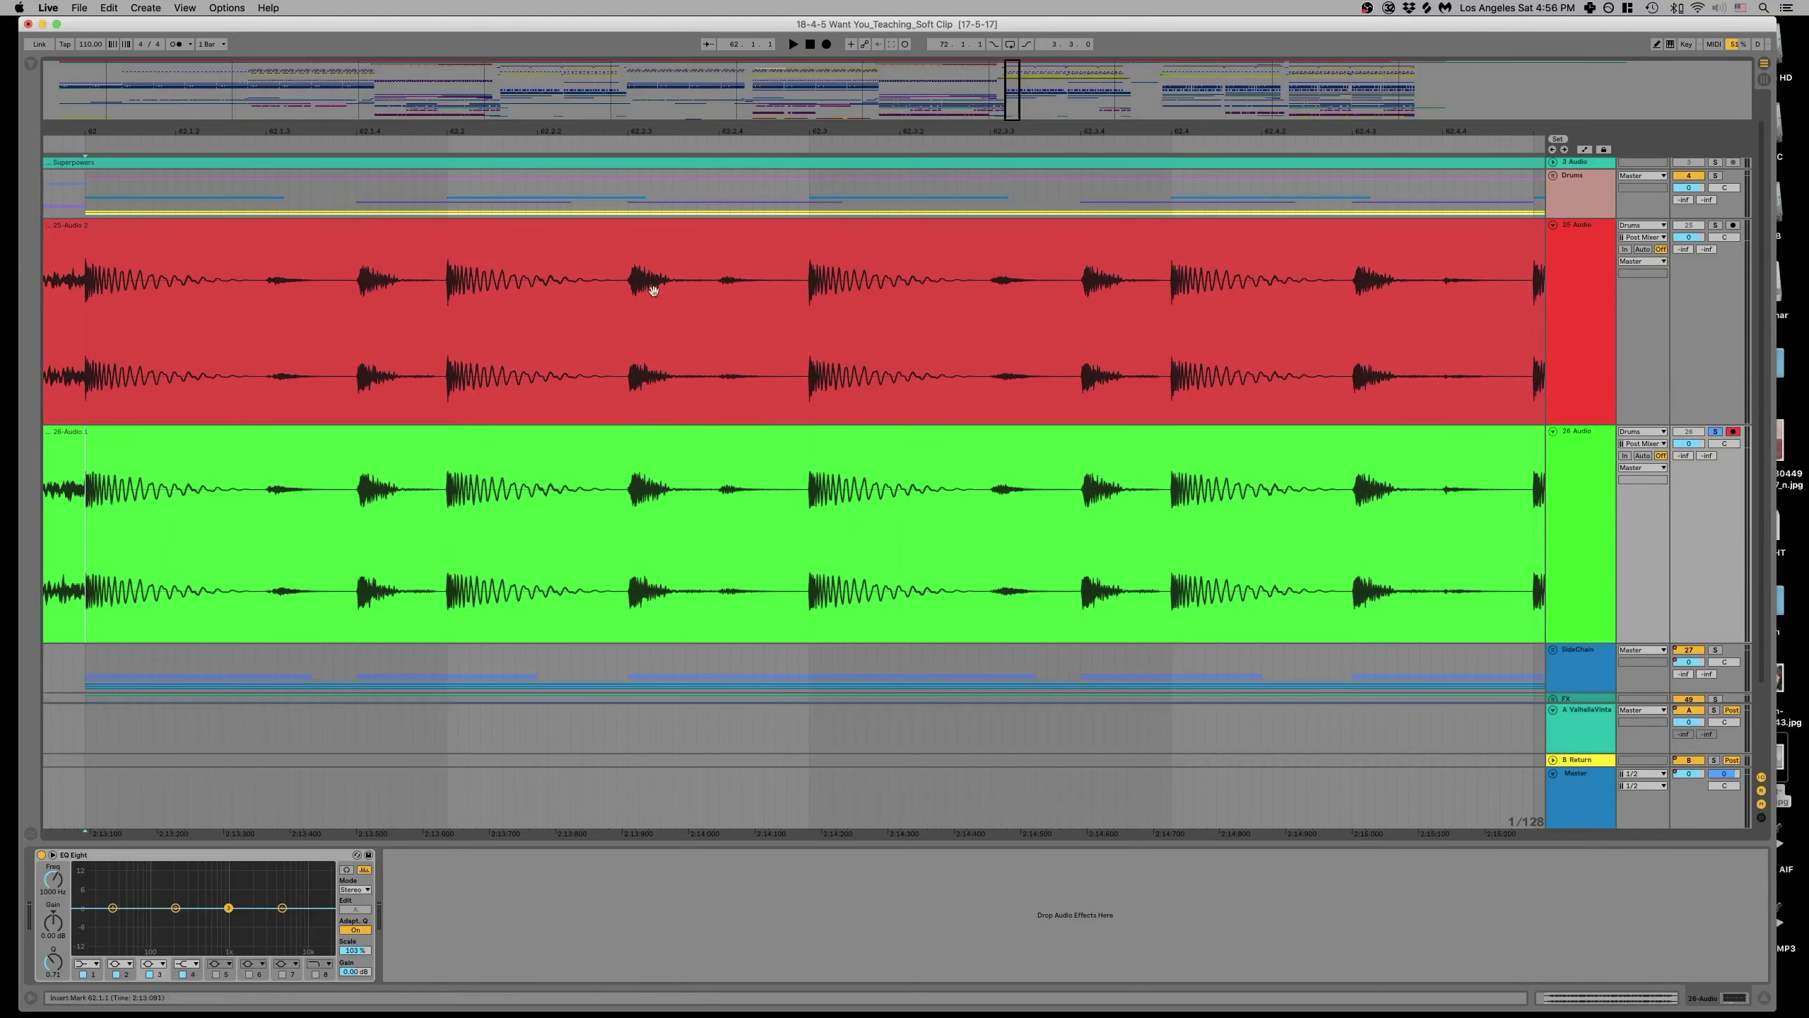
left_click_drag(654, 131, 653, 64)
scroll(795, 364, "right", 3)
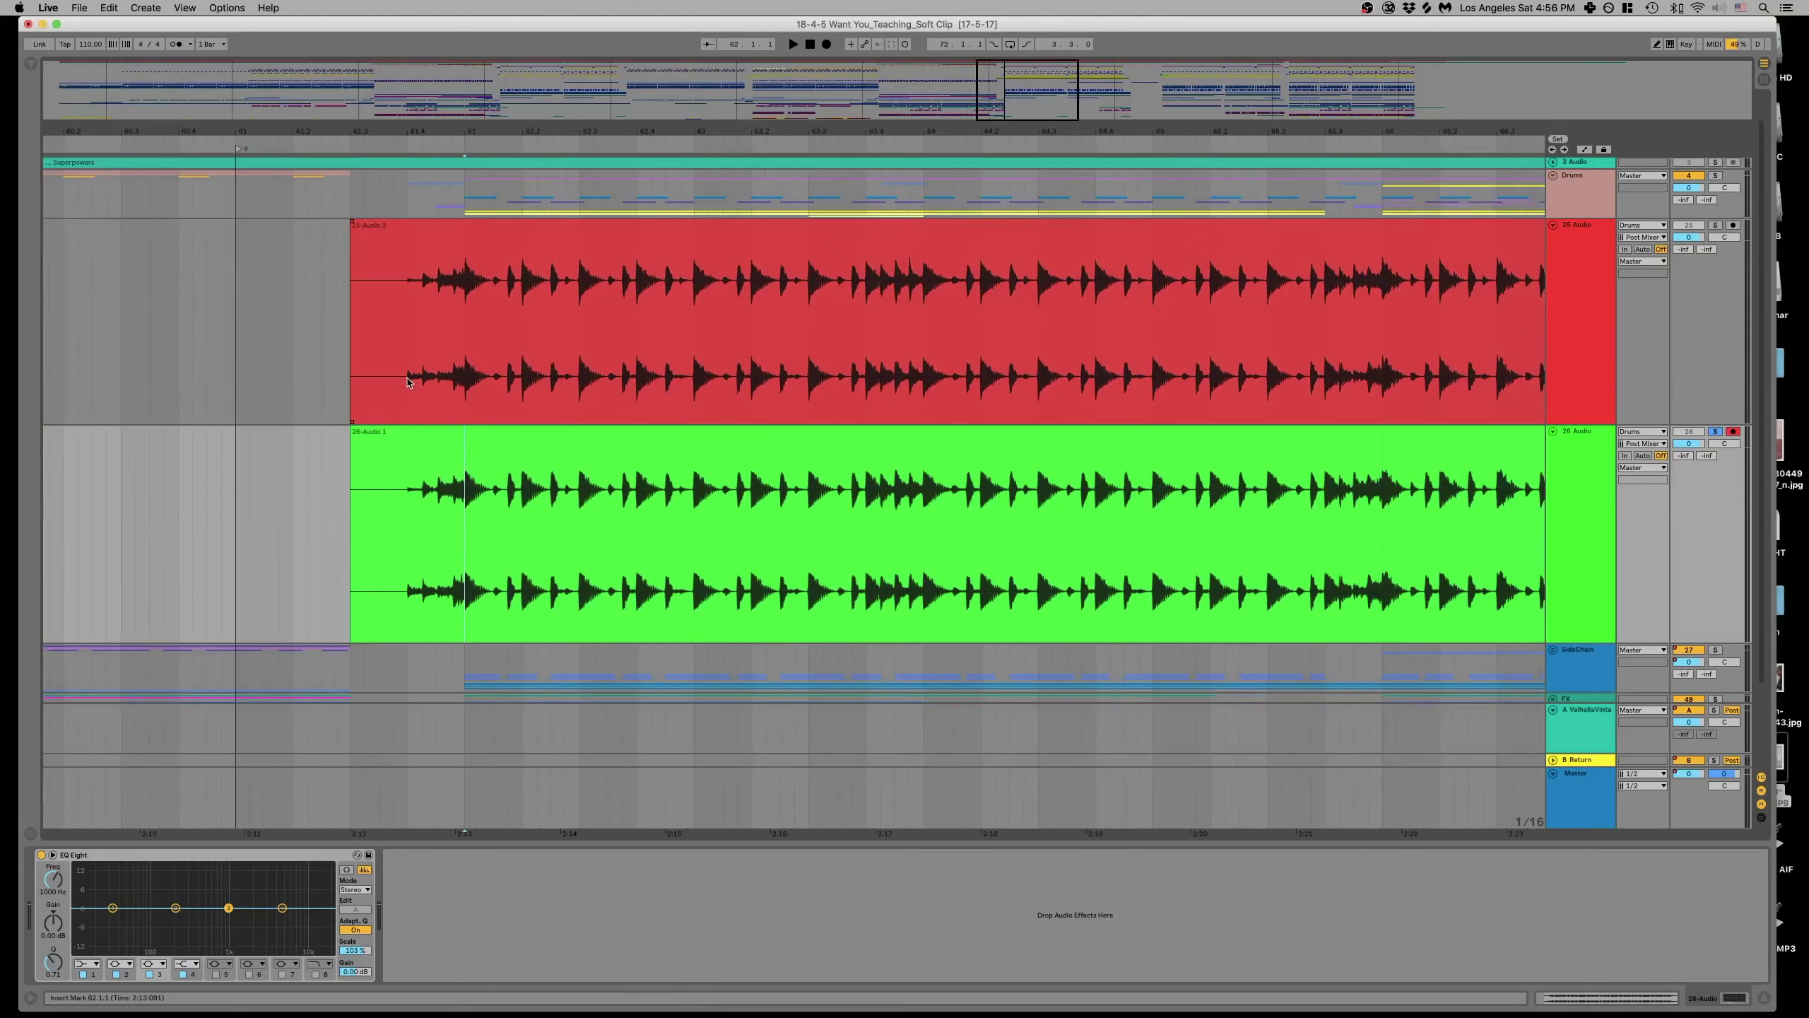
Play both drum recordings from their first hit, alternating the solo between the red and green tracks to compare their sound.
left_click(409, 385)
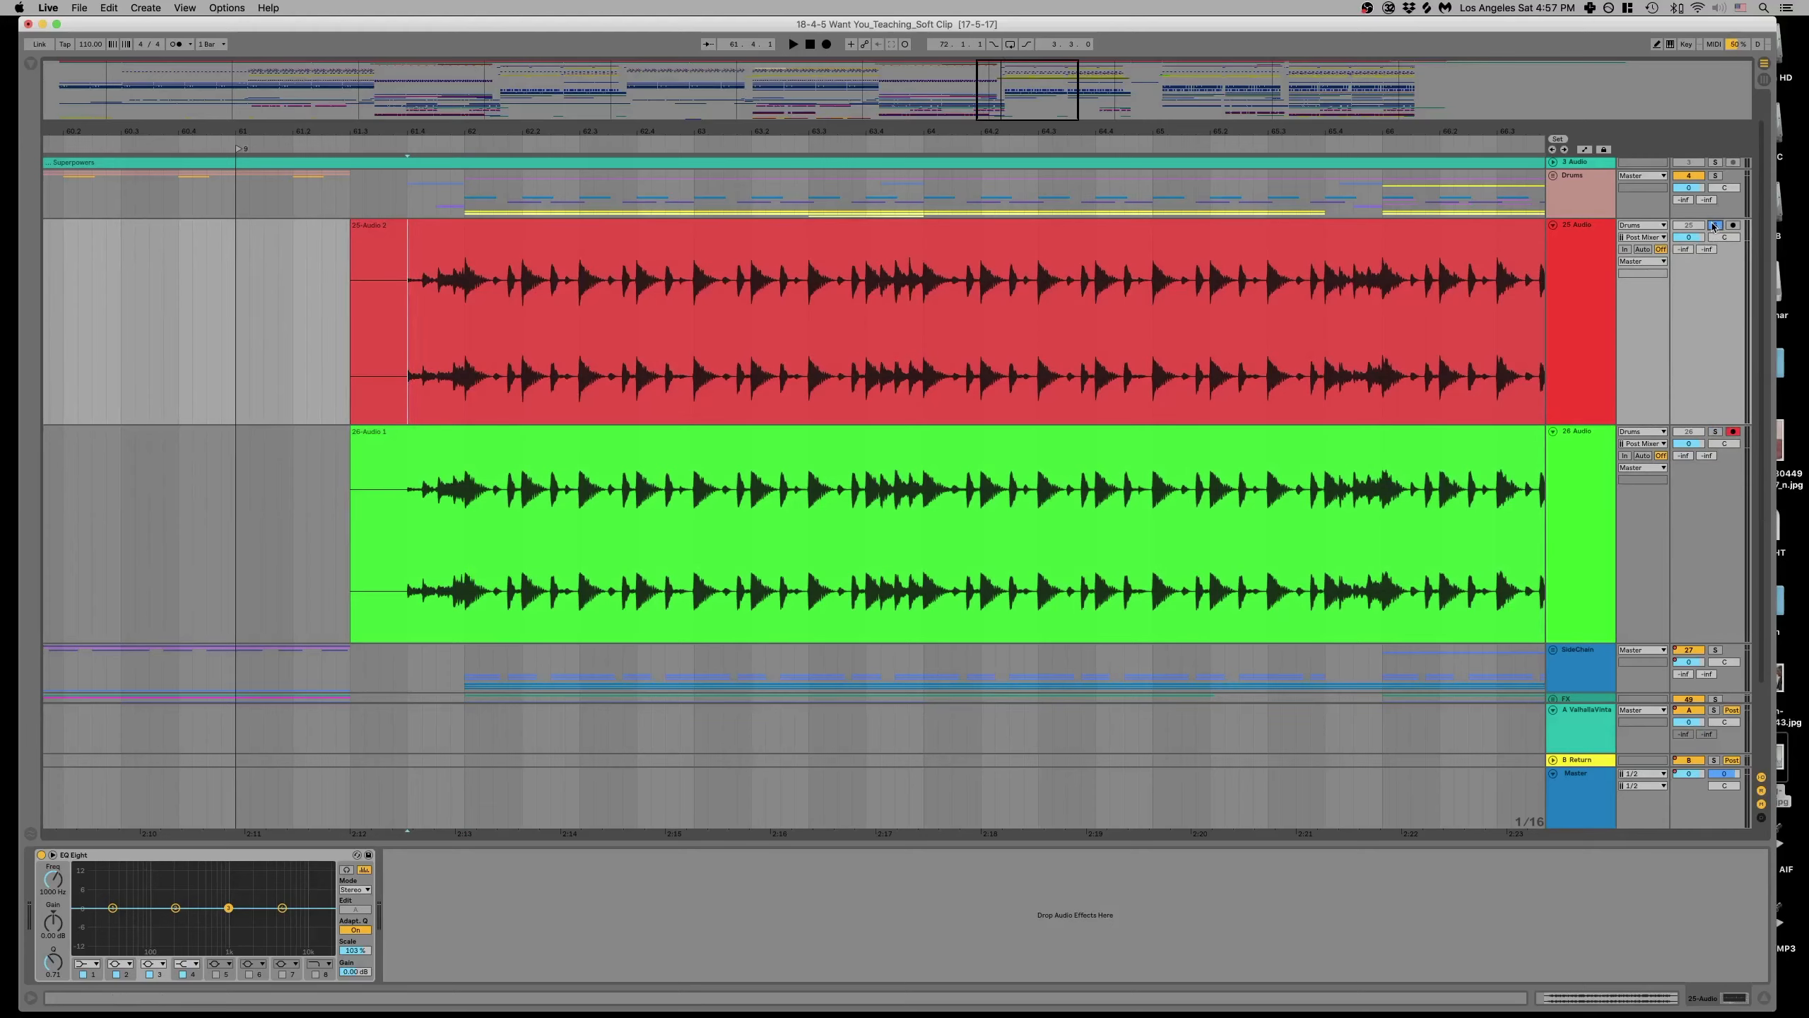
left_click(1716, 226)
key("space")
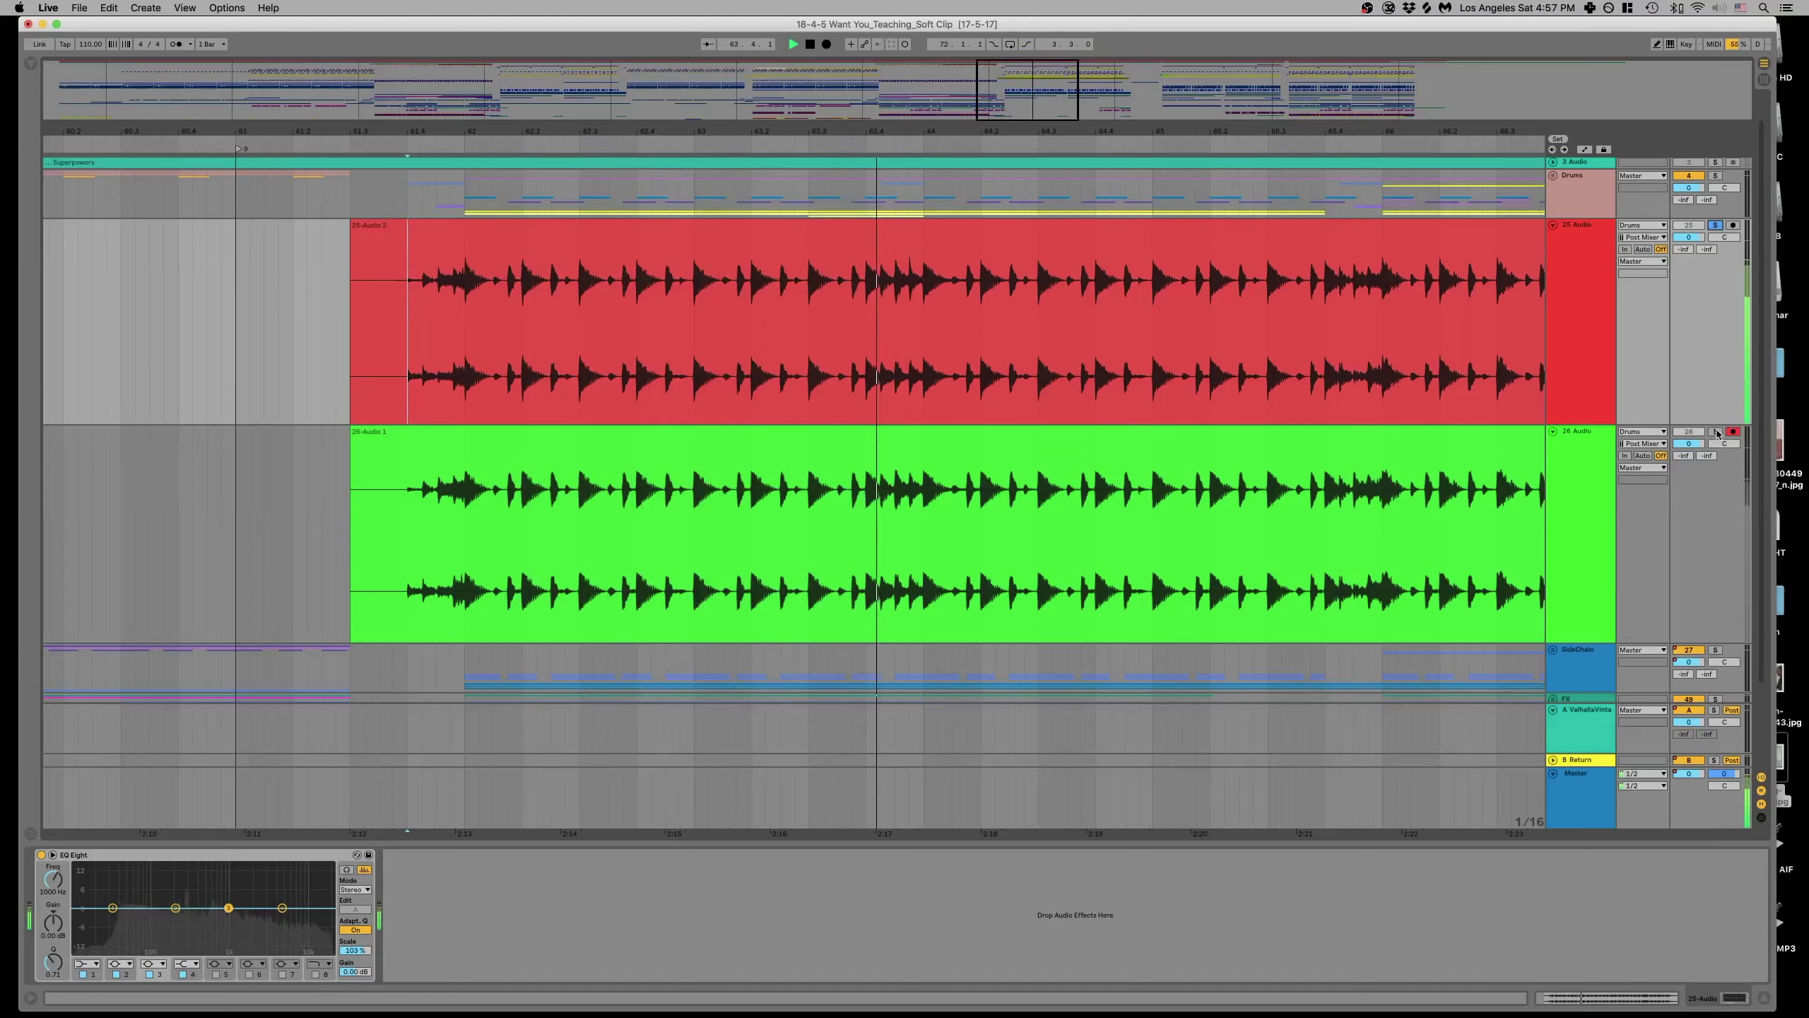
left_click(1717, 433)
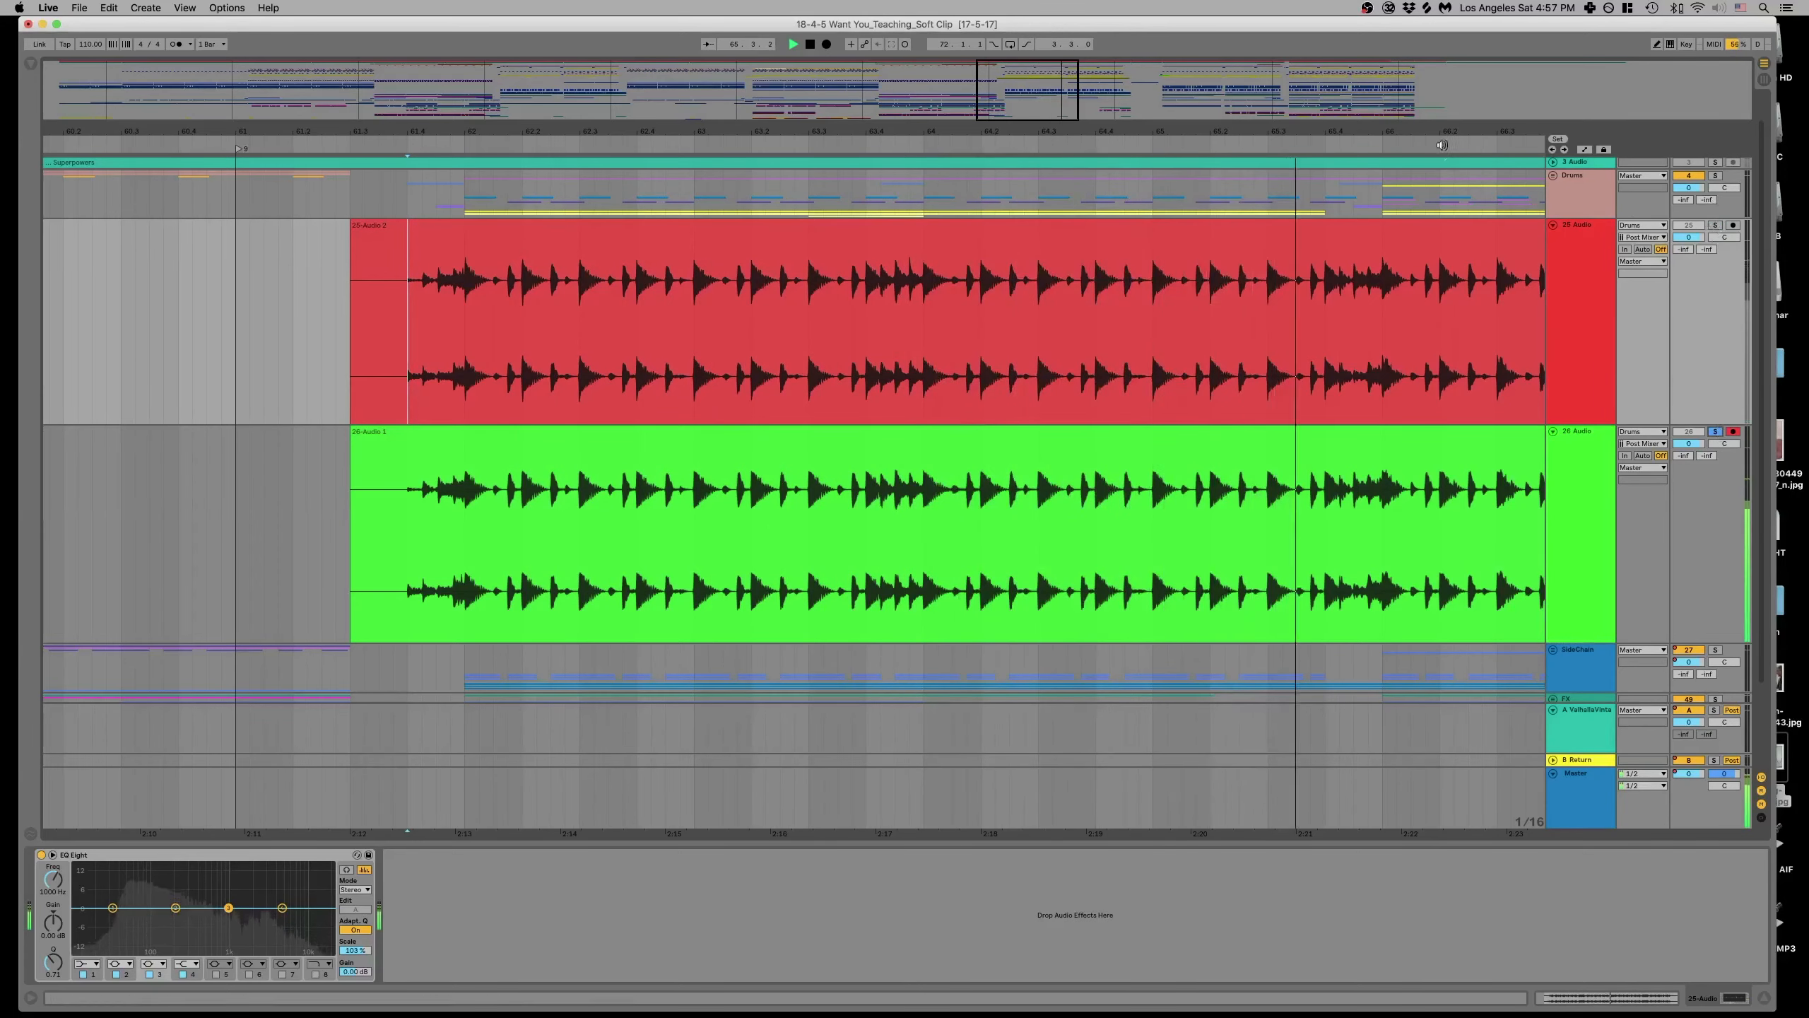
key("minus")
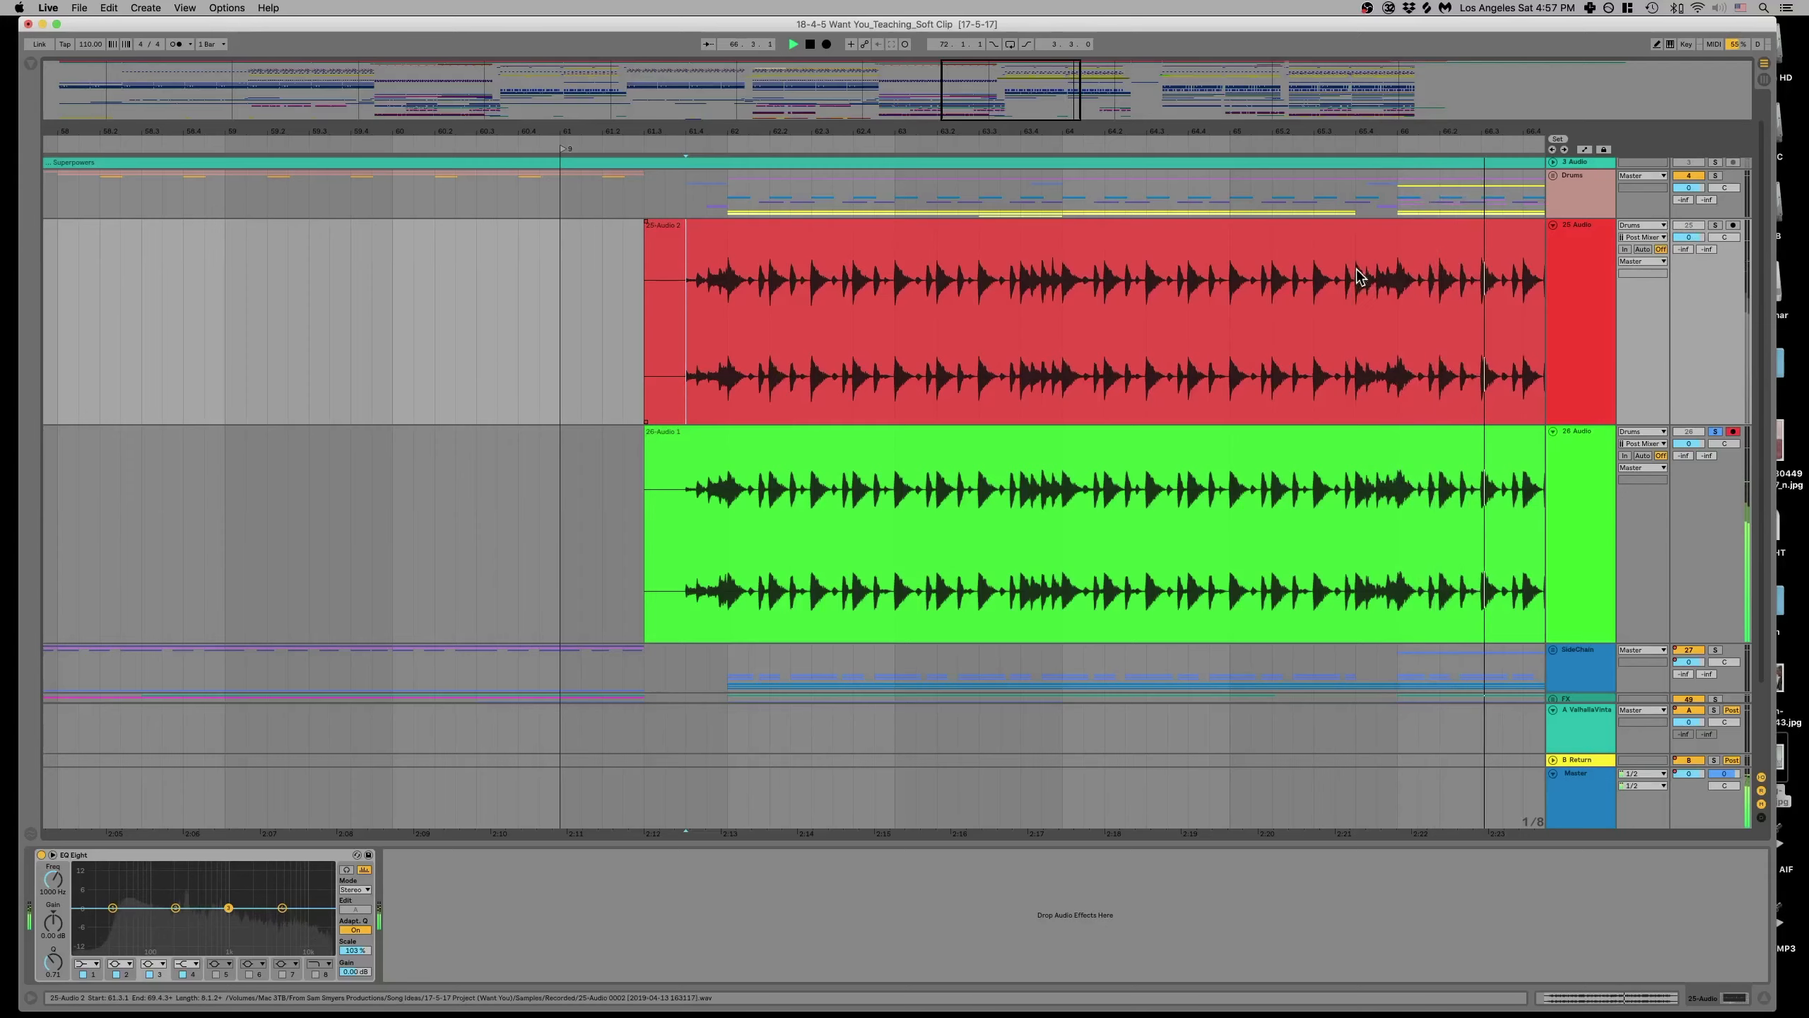
scroll(1369, 276, "right", 3)
left_click(1716, 227)
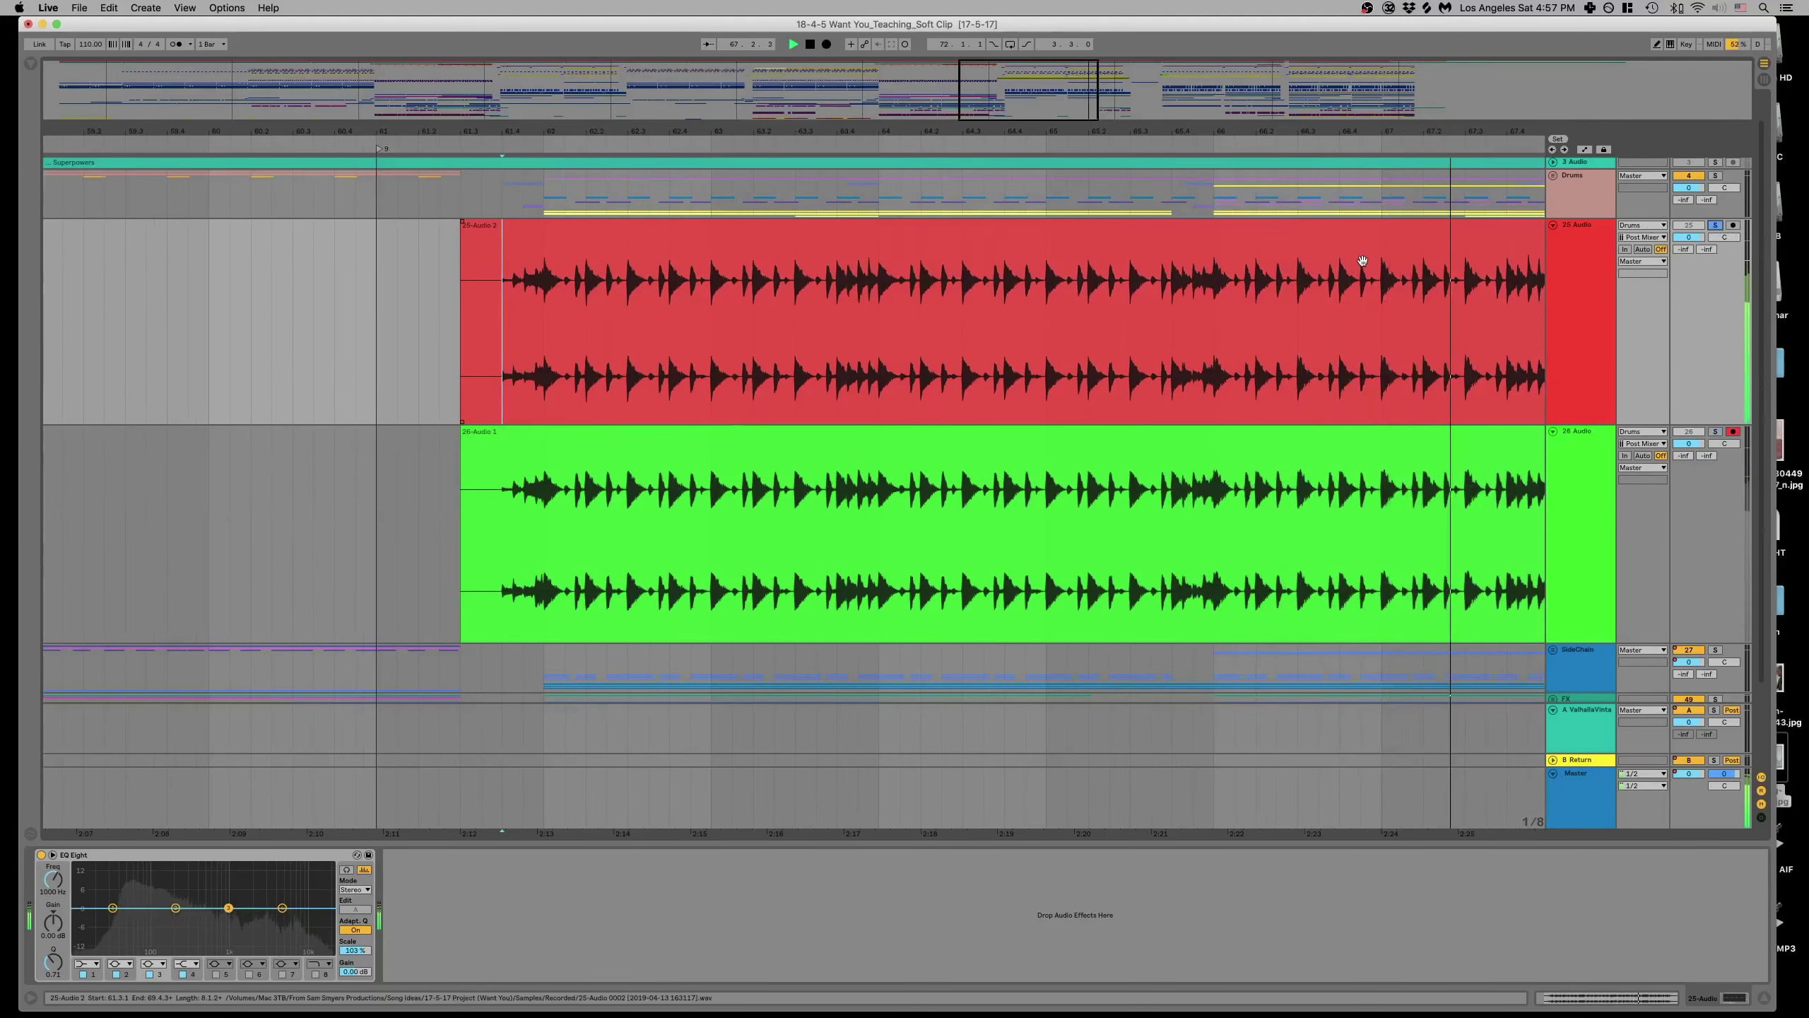
scroll(1361, 263, "right", 4)
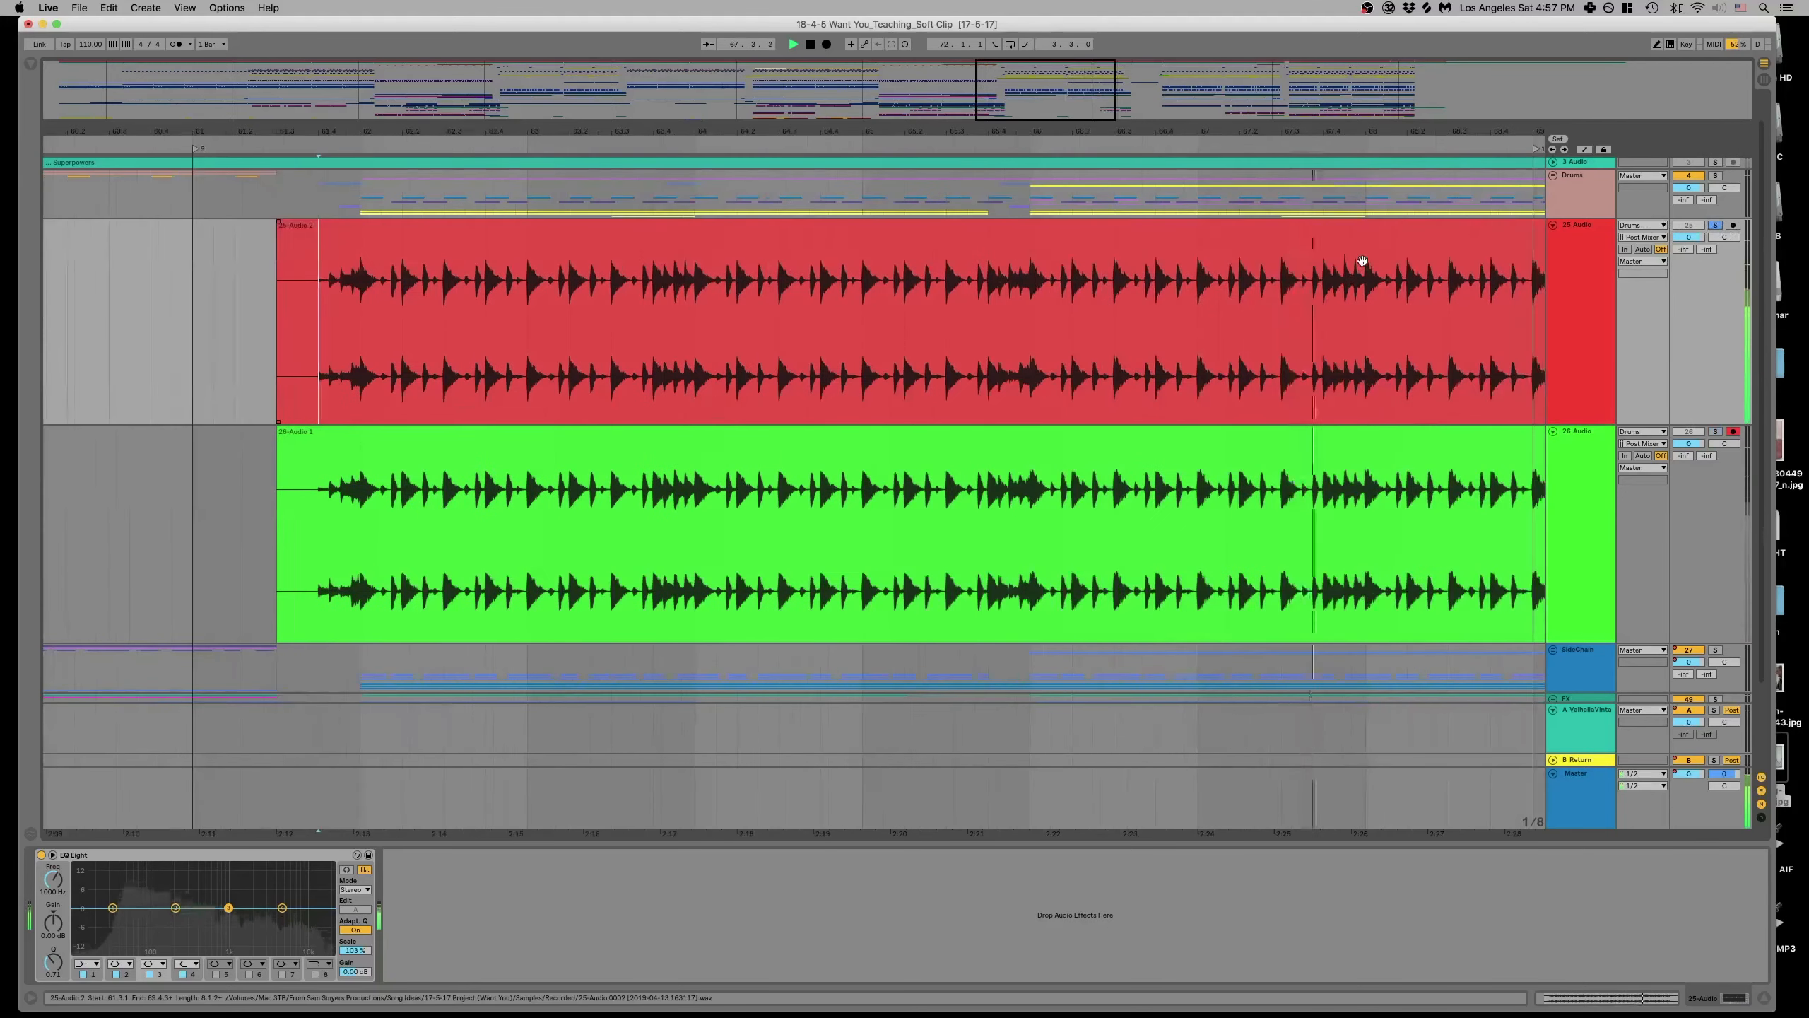
left_click(1716, 432)
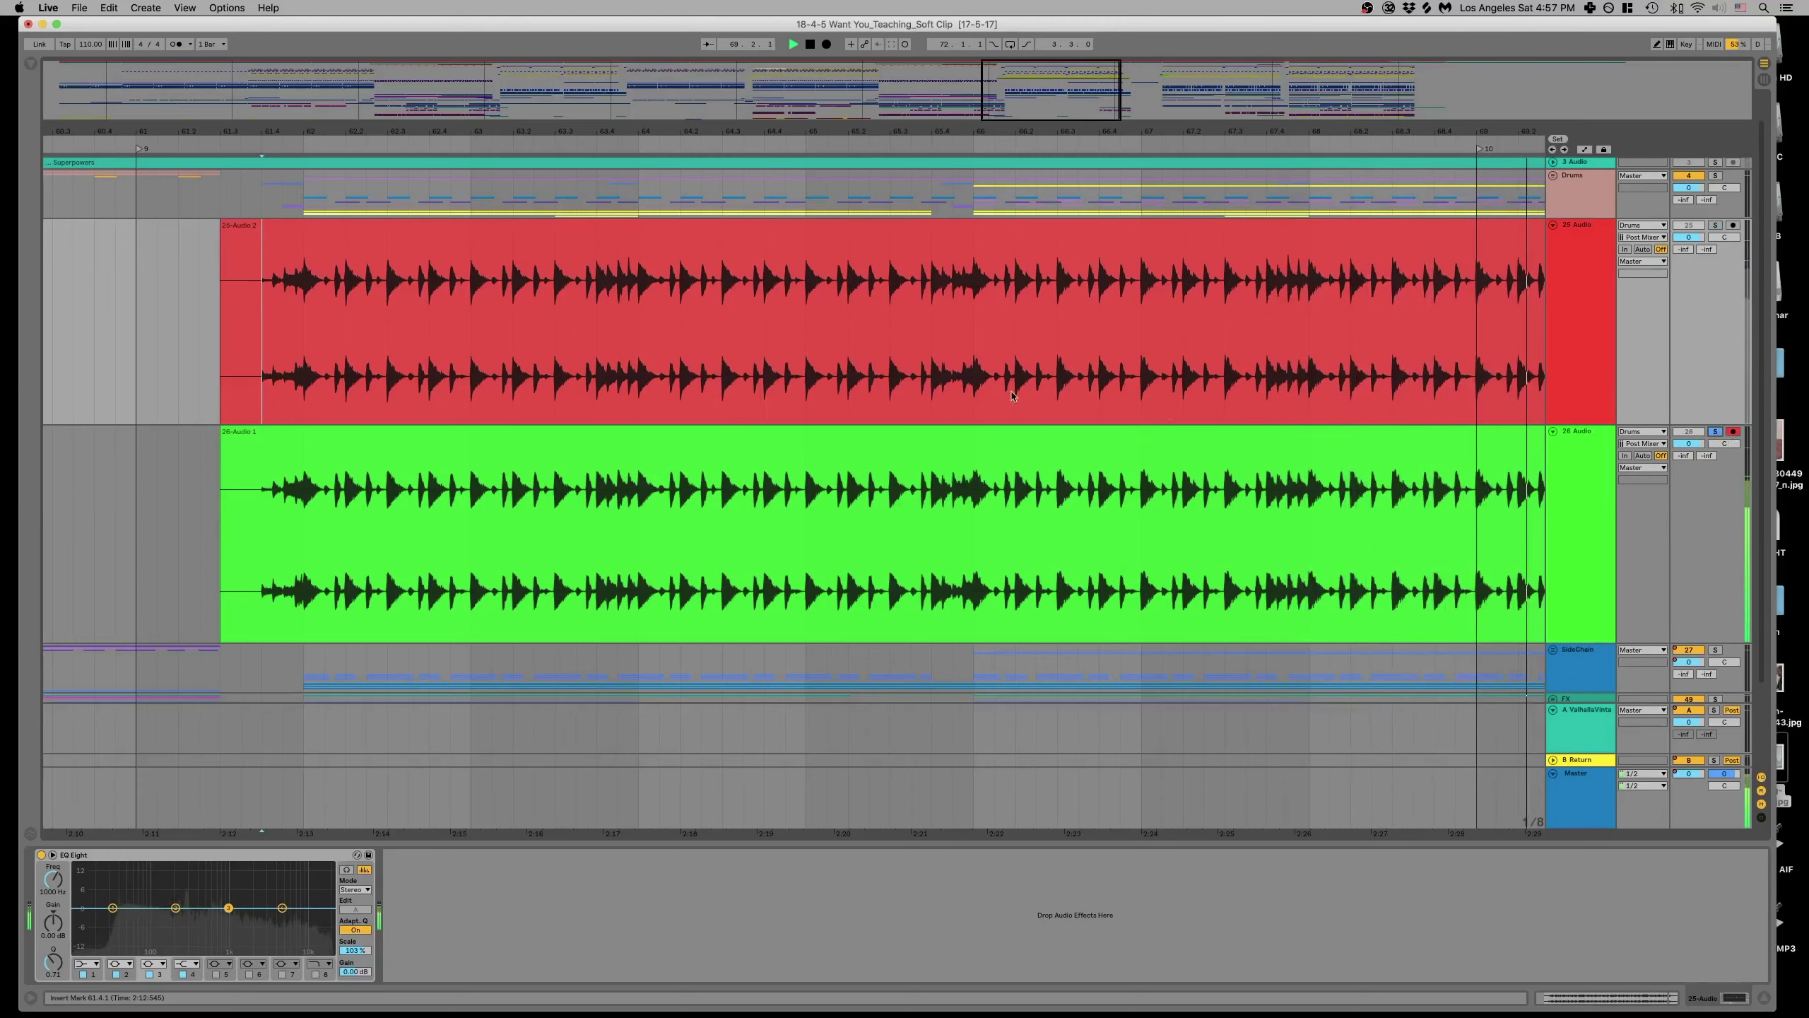
key("space")
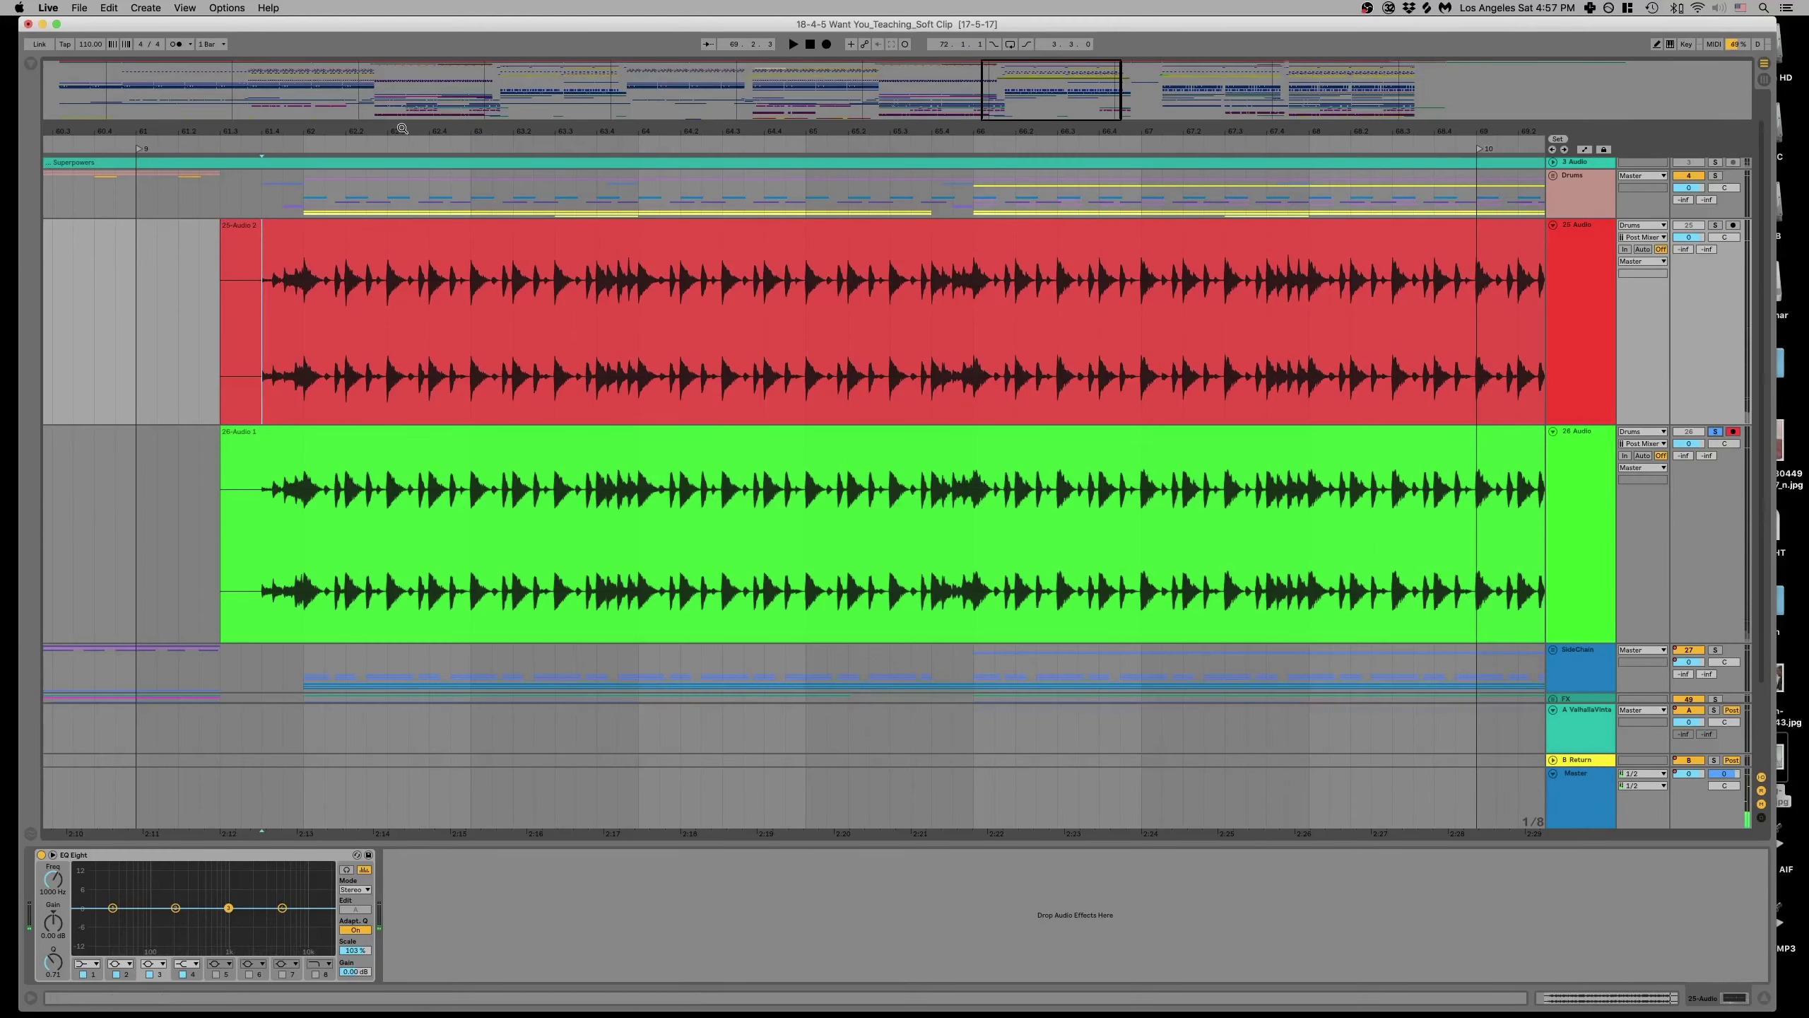
Examine the drum peaks along the red track's waveform against the green one and view the Drums group's effect chain.
mouse_move(403, 130)
left_mouse_down()
mouse_move(401, 150)
mouse_move(301, 146)
left_mouse_up()
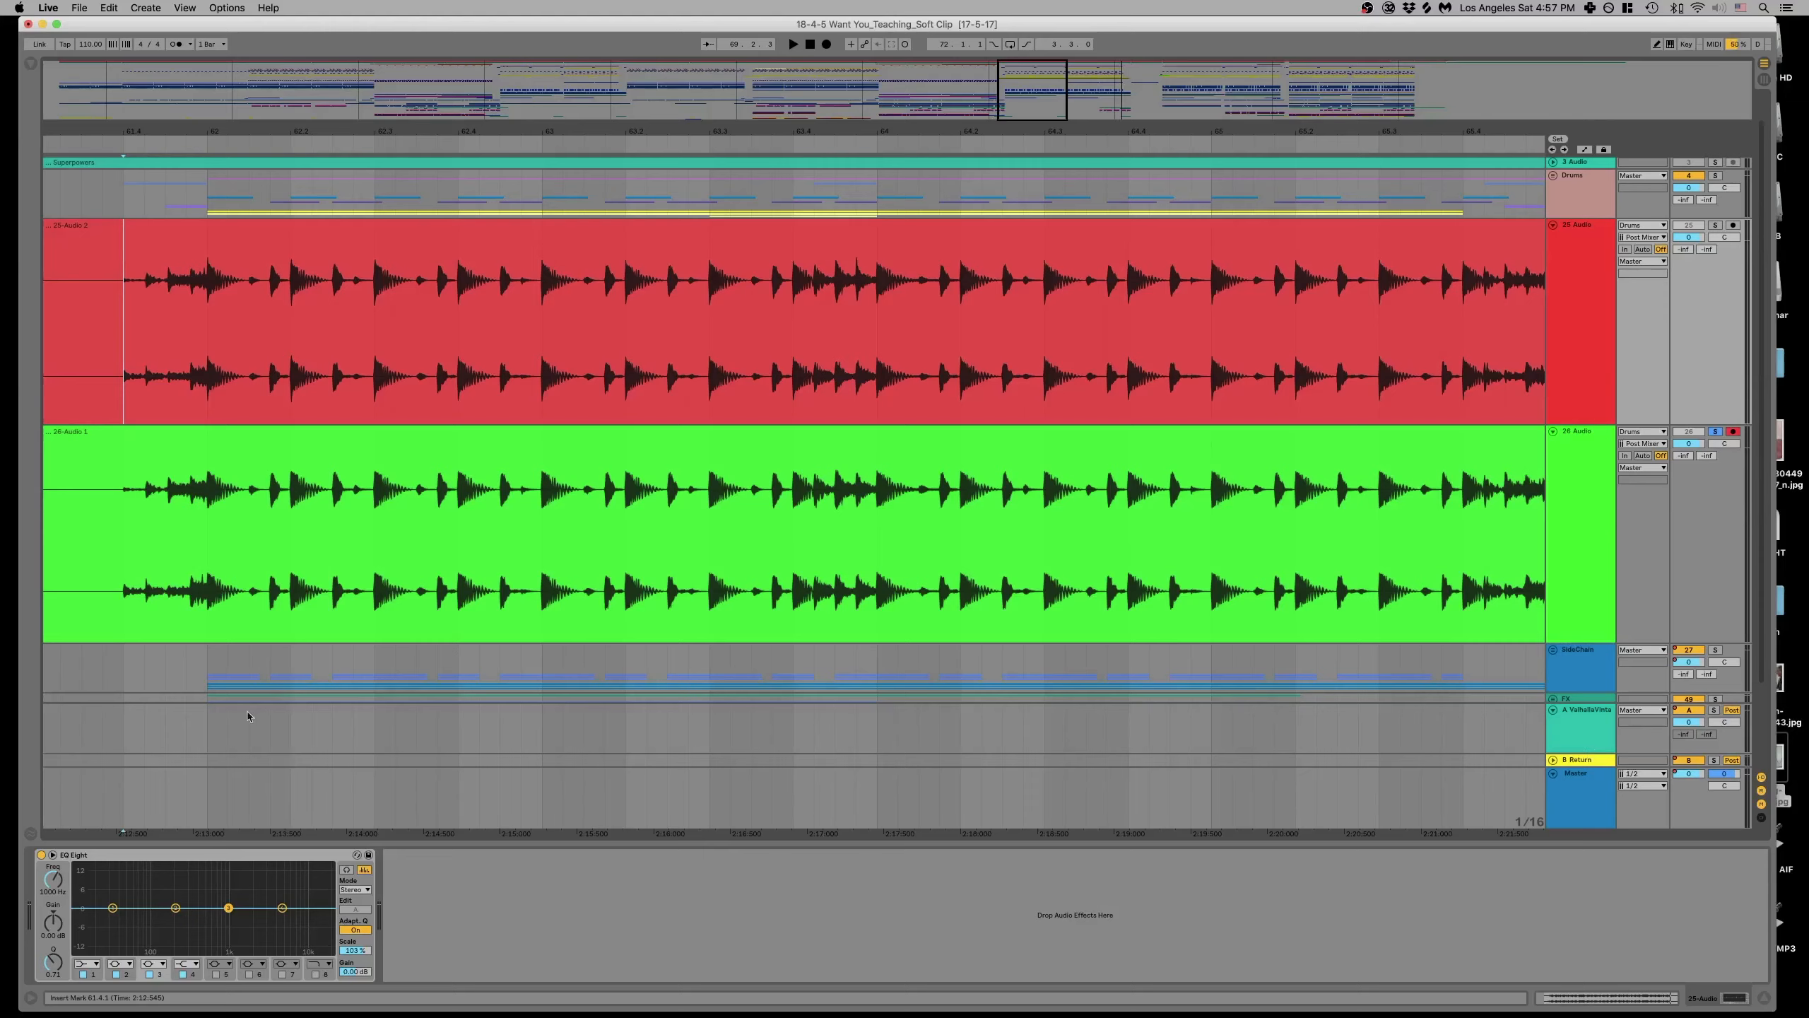
left_click(375, 341)
left_click(456, 338)
left_click(543, 335)
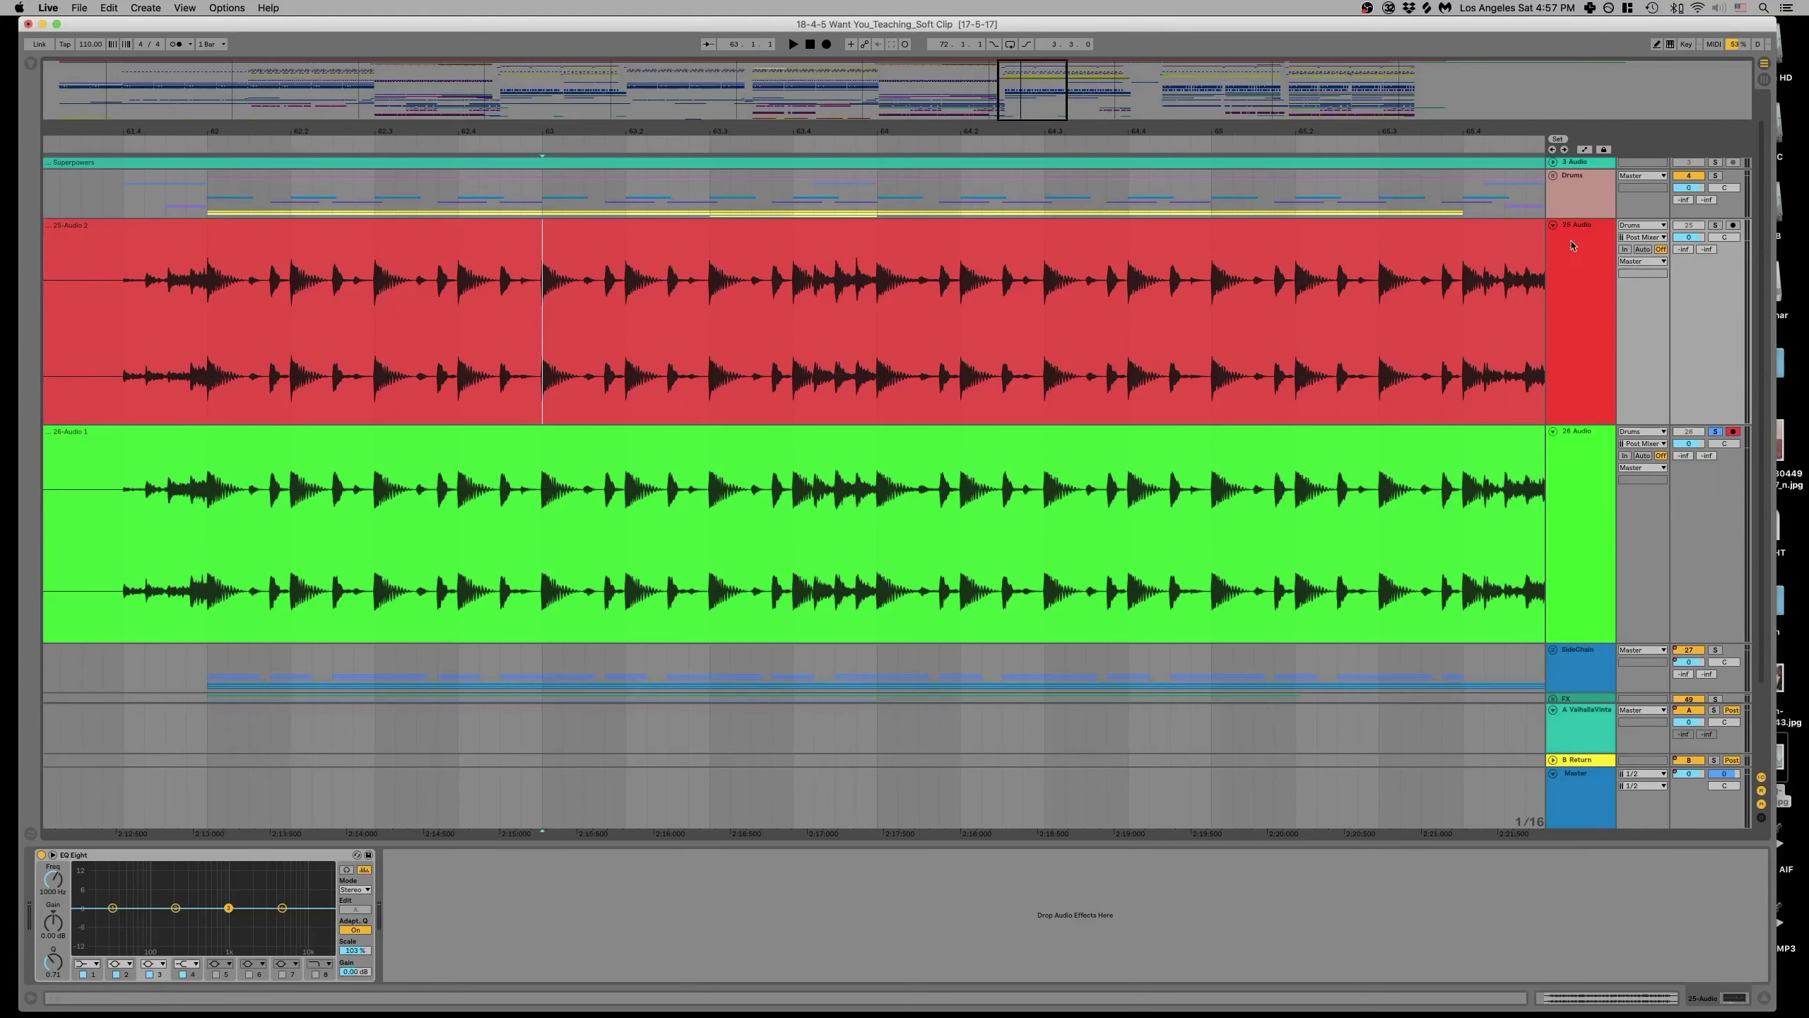
left_click(1585, 182)
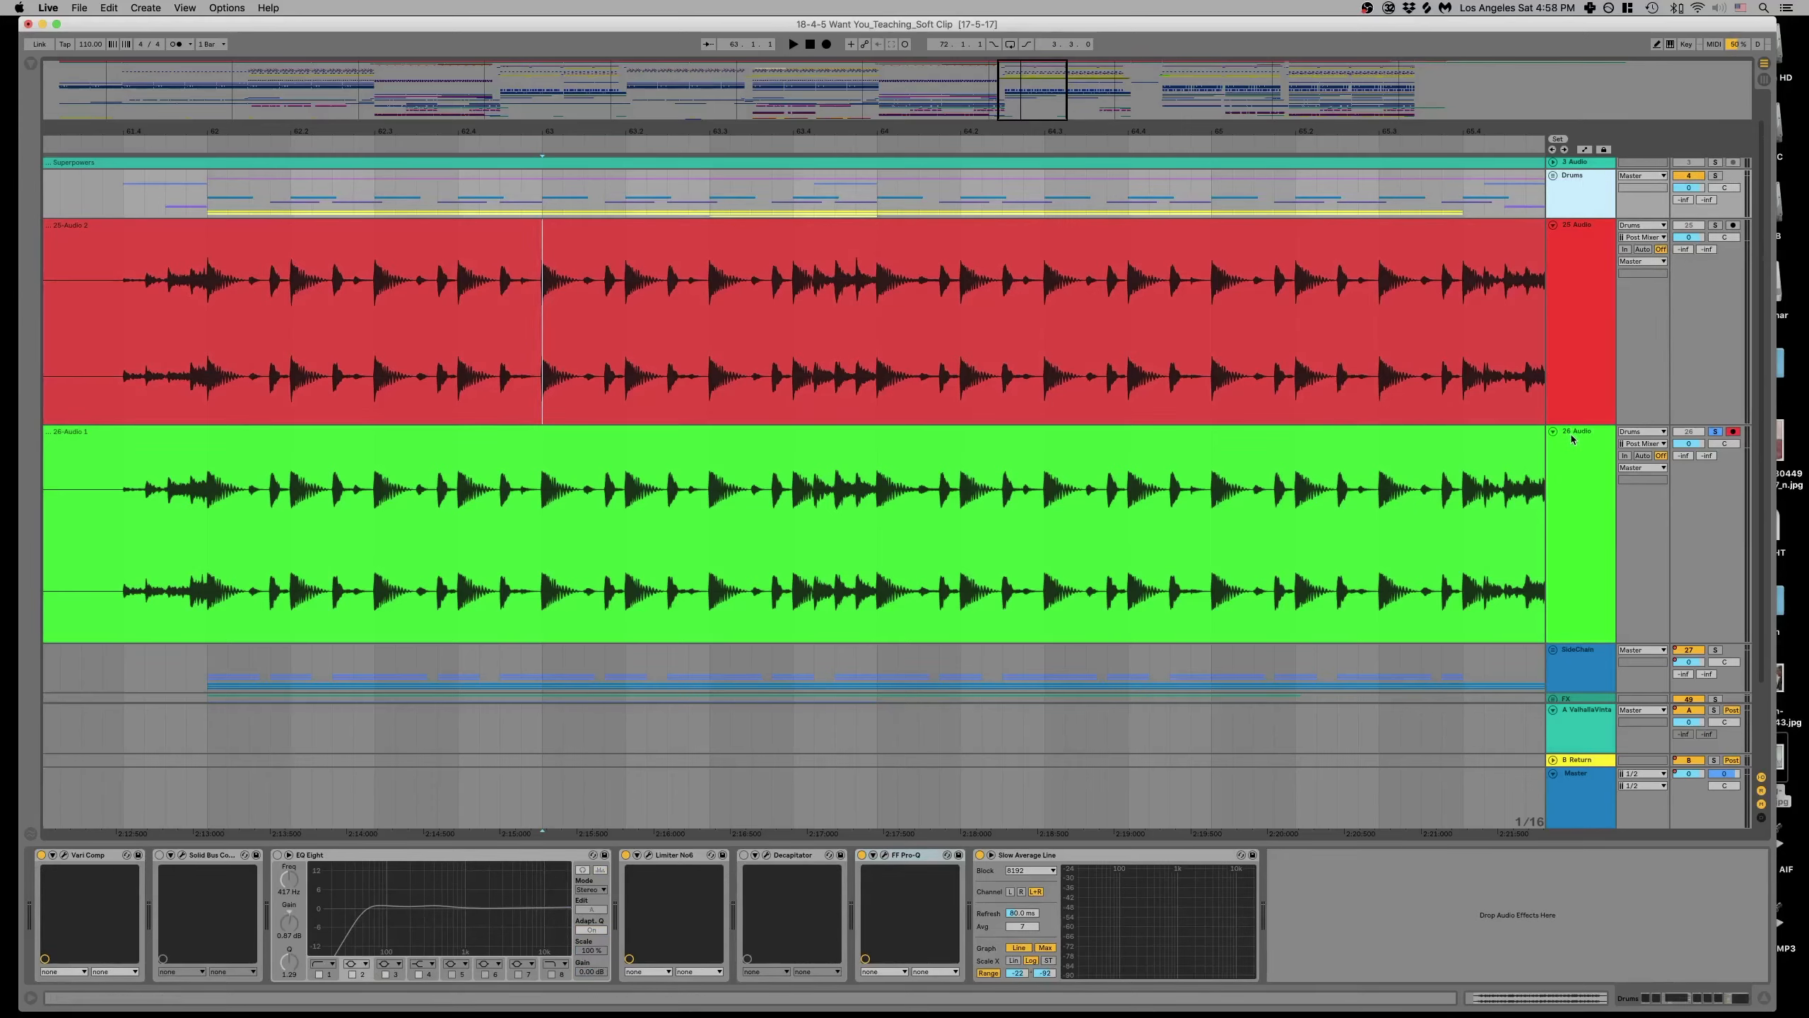
left_click(458, 354)
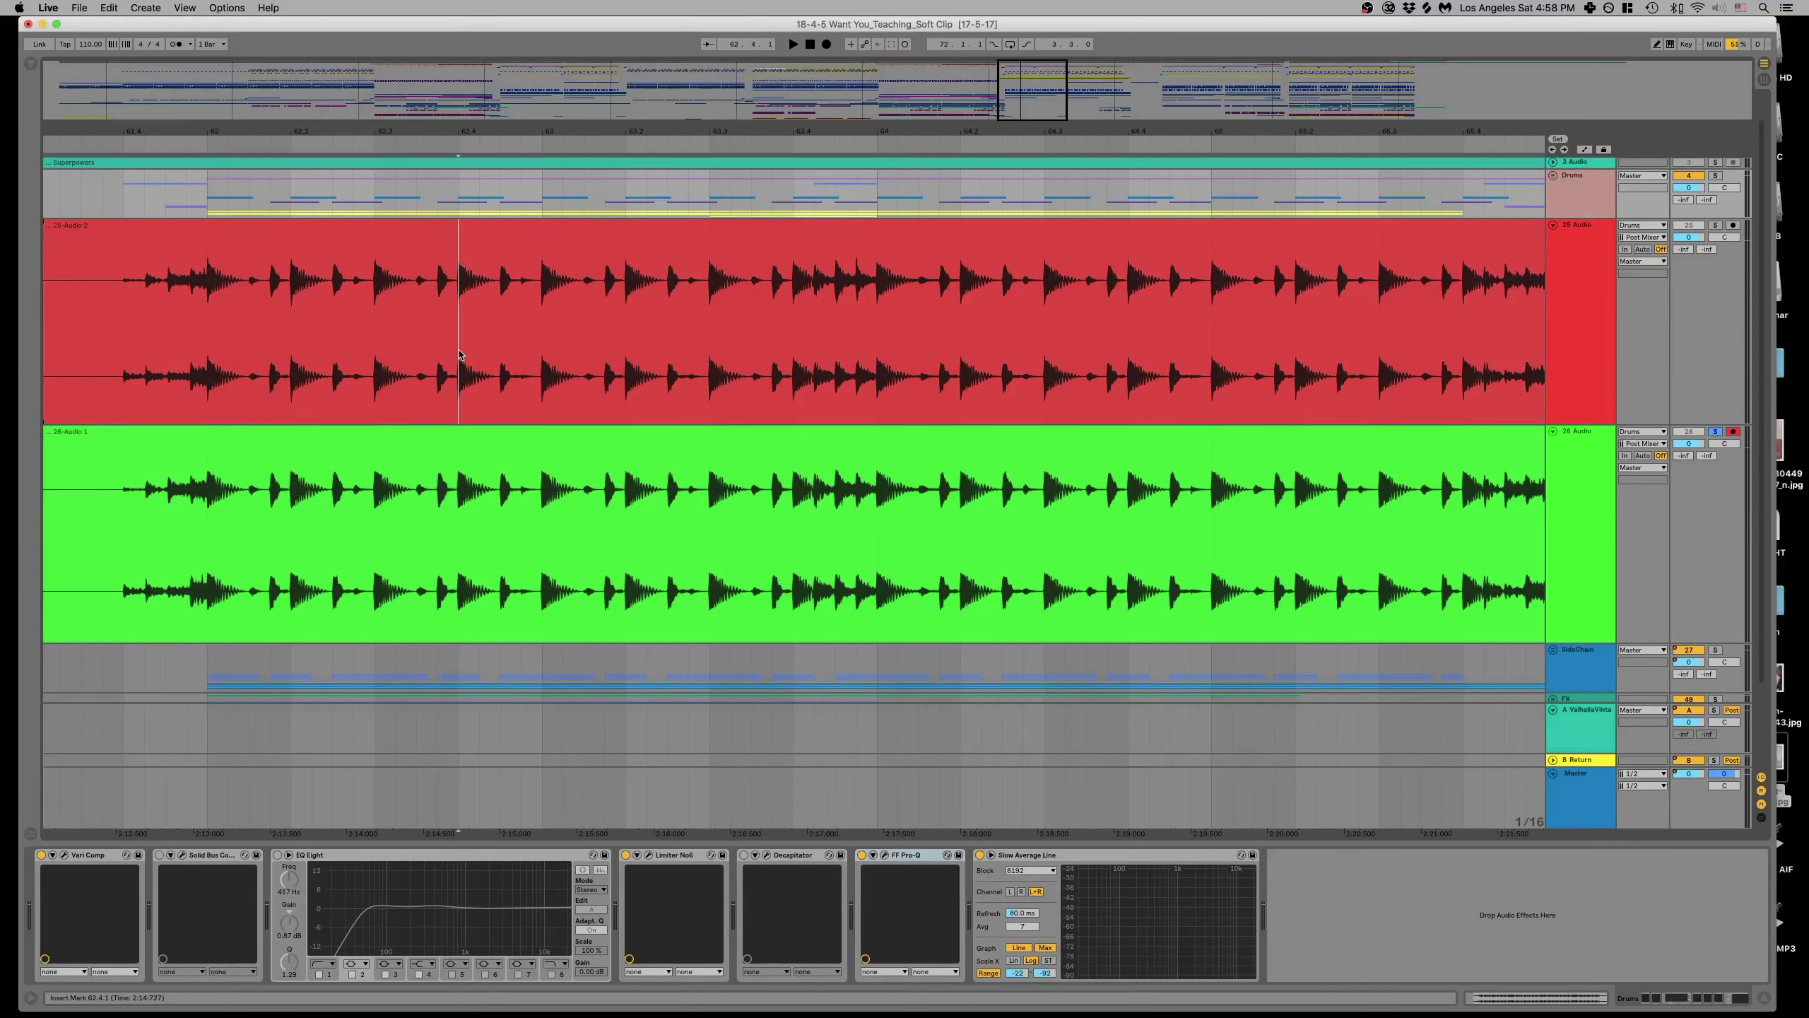
left_click(118, 345)
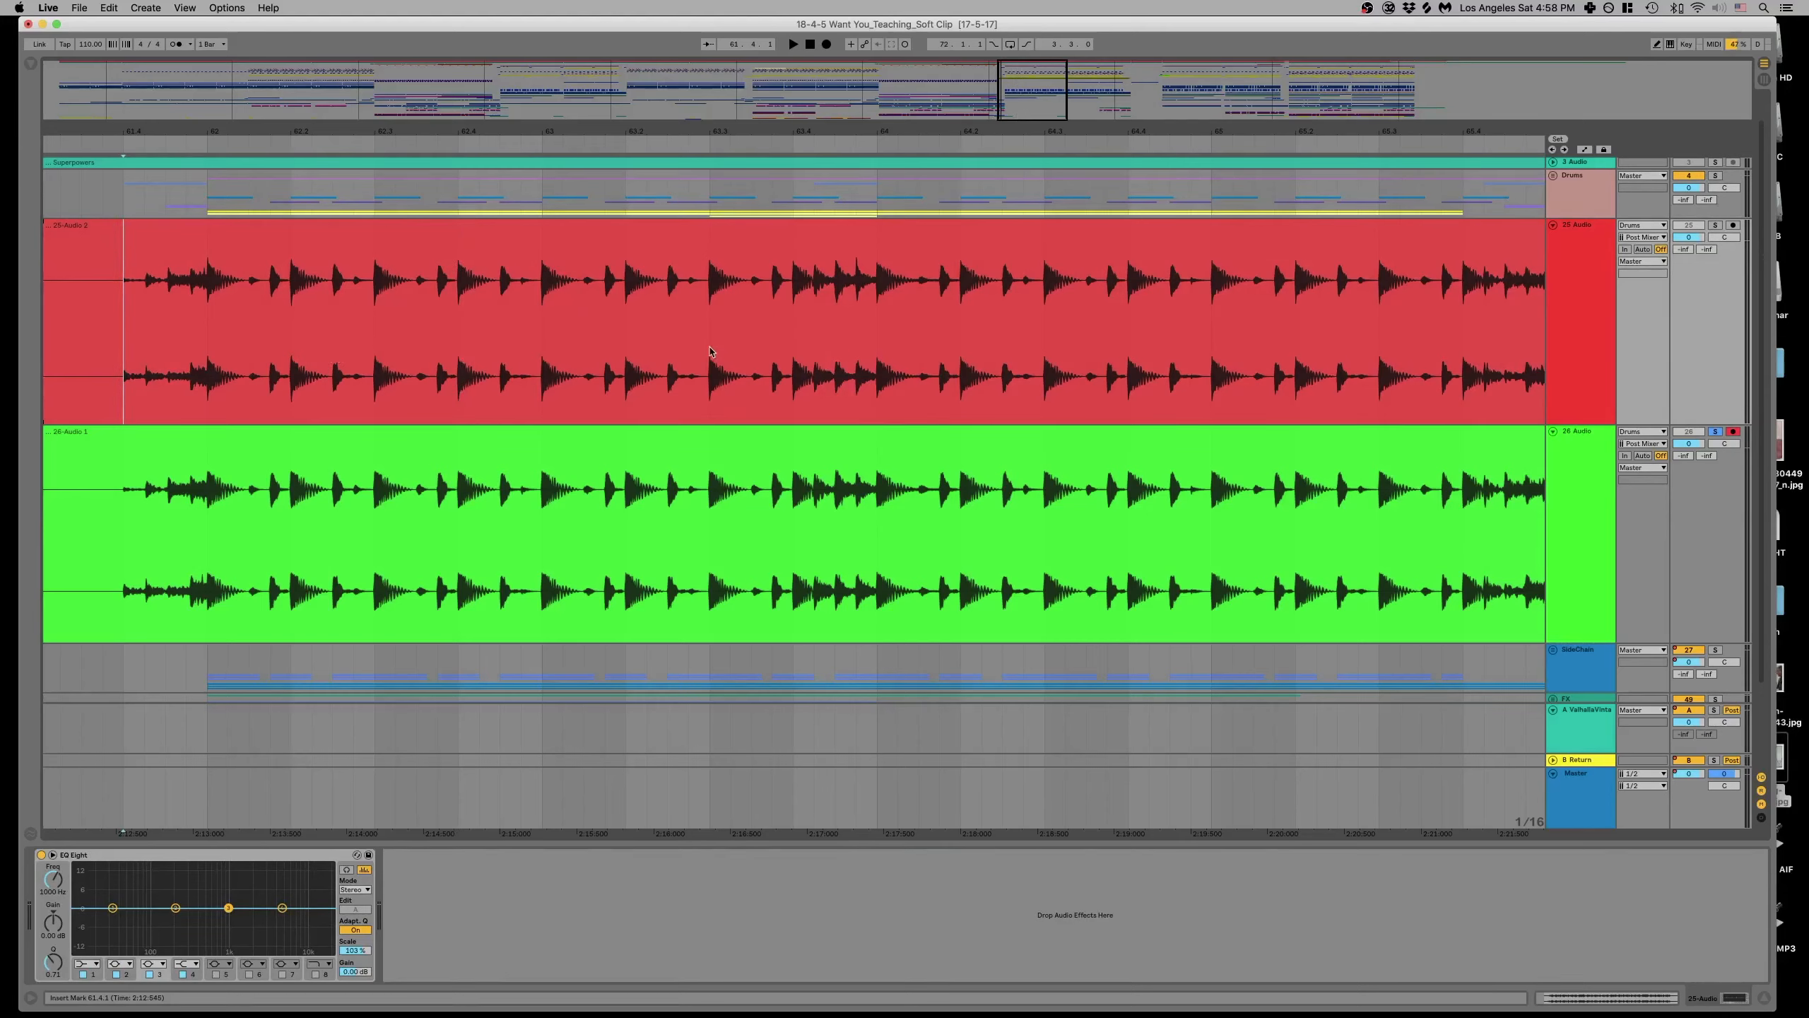
left_click_drag(710, 350, 534, 348)
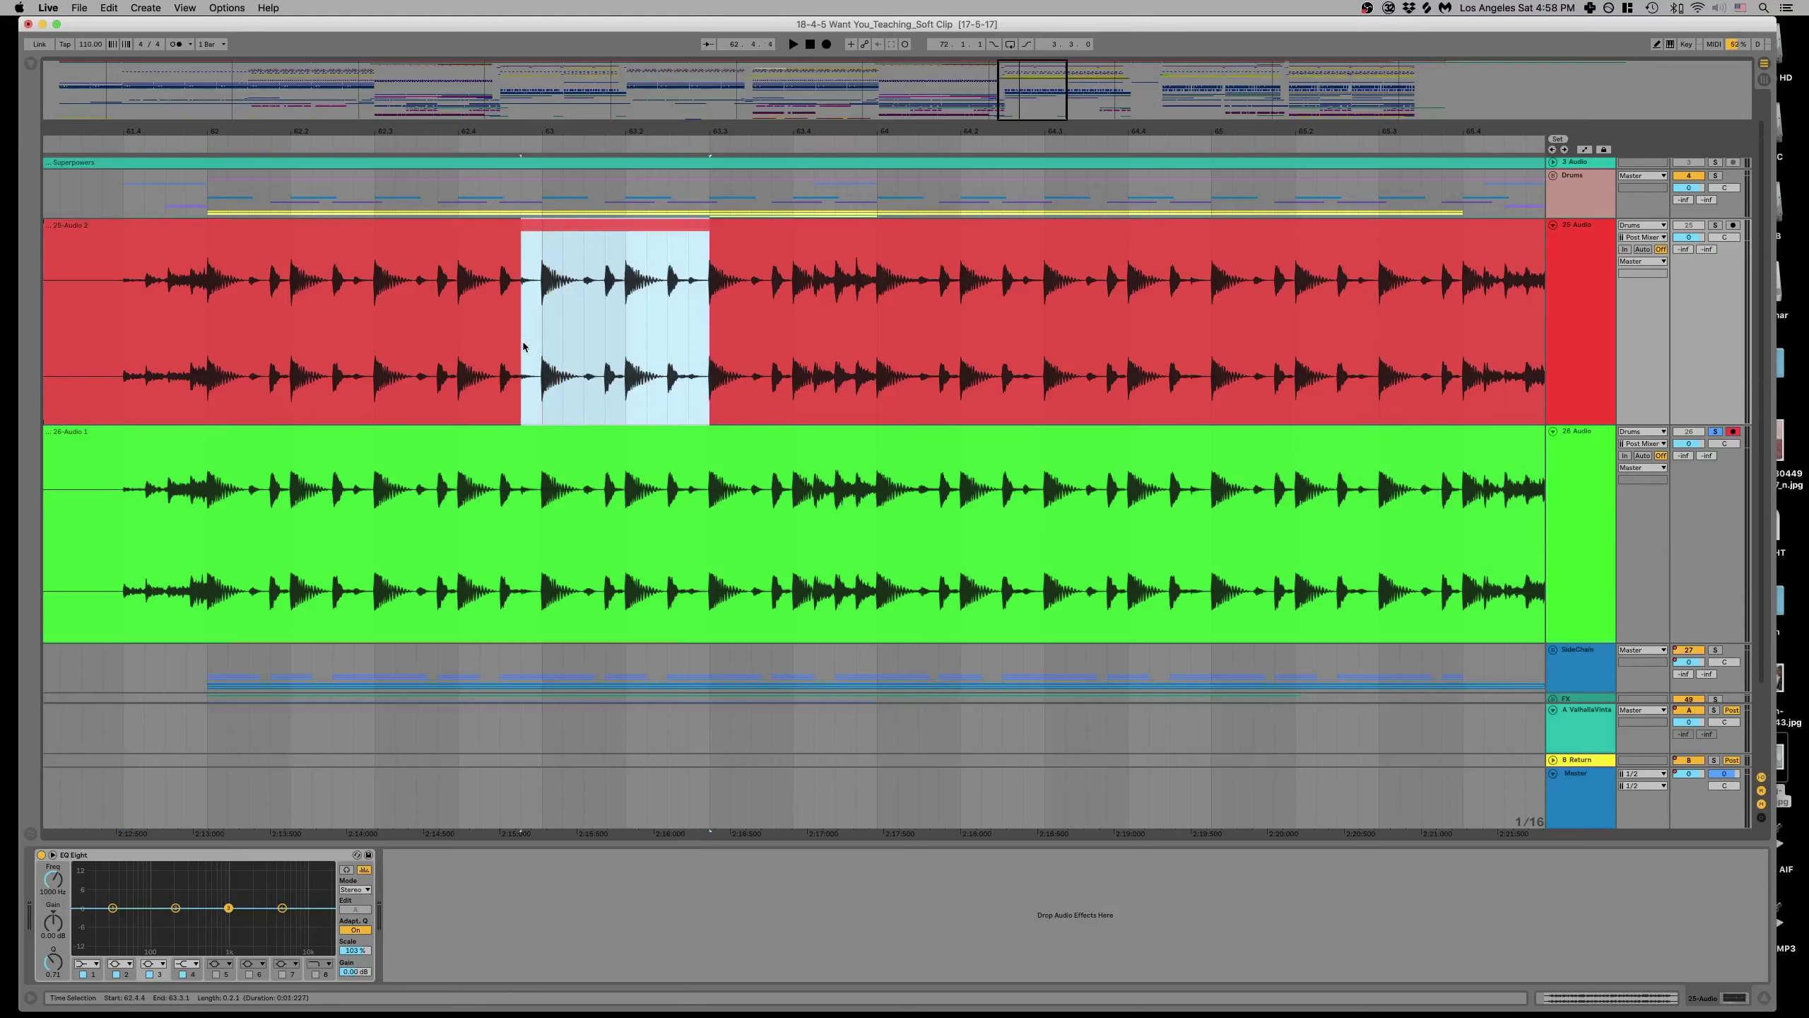